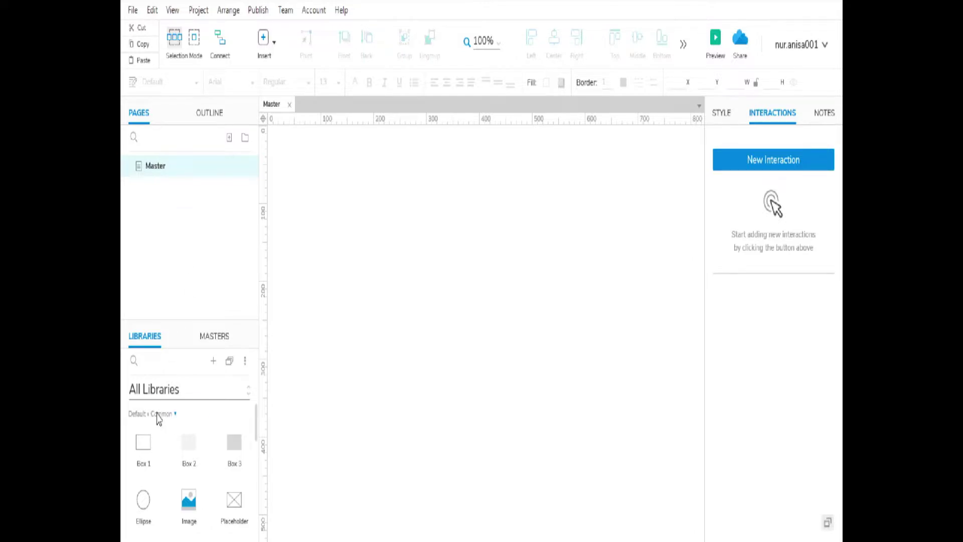
Step: Place a Box 2 widget on the empty page at about X 209, Y 257 and an ellipse about 170 by 170 beside it
drag(188, 452, 458, 391)
drag(248, 466, 459, 392)
drag(144, 504, 582, 355)
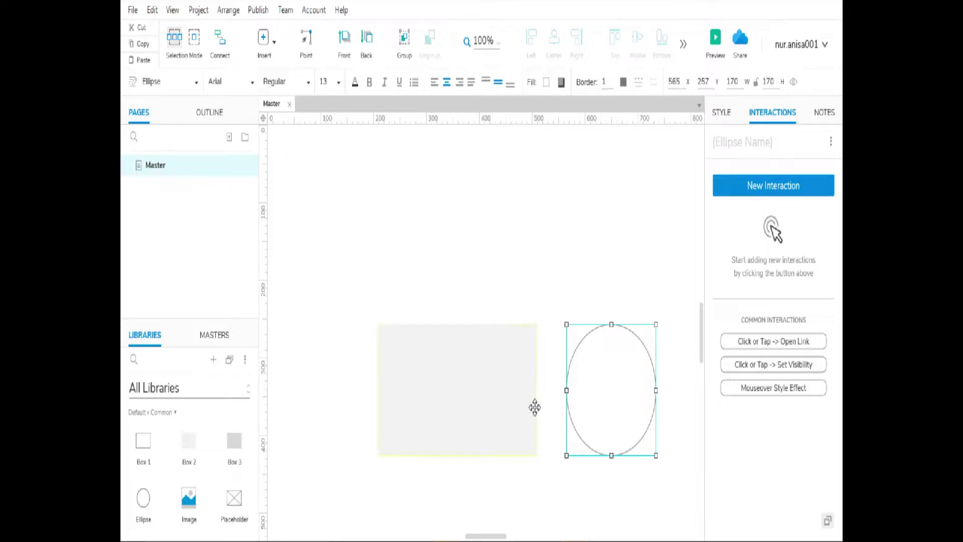
Step: Convert the box and the ellipse together into a master named Master
ctrl+click(509, 396)
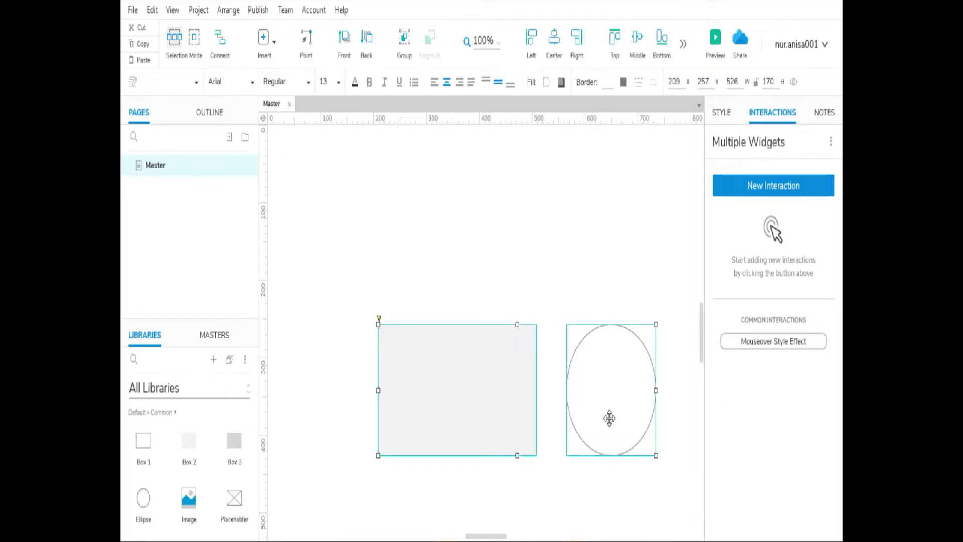
right_click(606, 395)
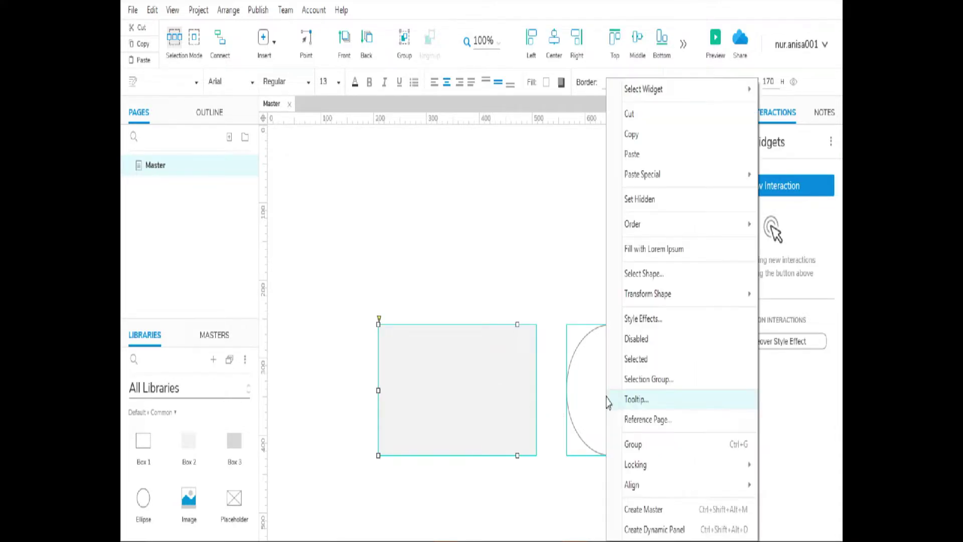
click(661, 510)
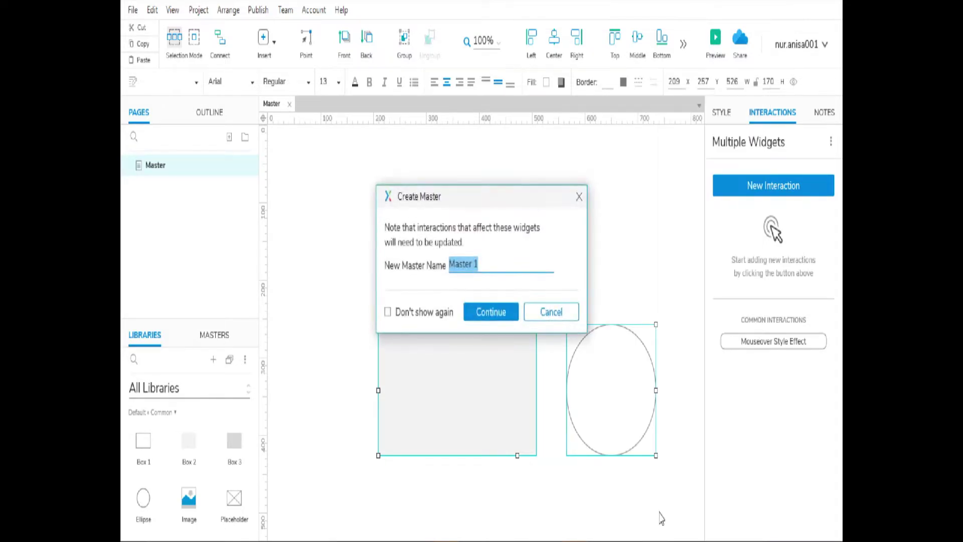
click(496, 262)
click(504, 312)
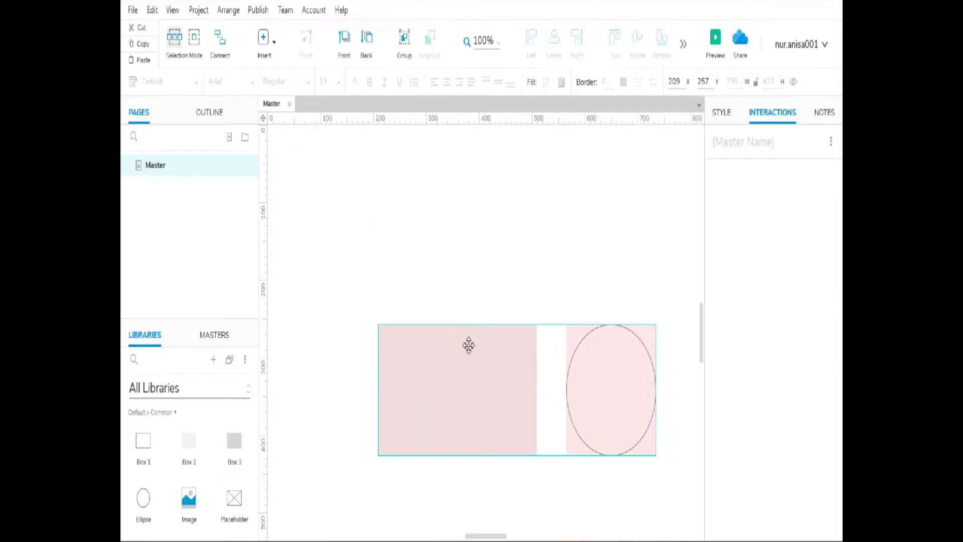
Step: Examine the drop behavior options of Master and move its instance on the page to about X 124, Y 167
drag(462, 381, 442, 305)
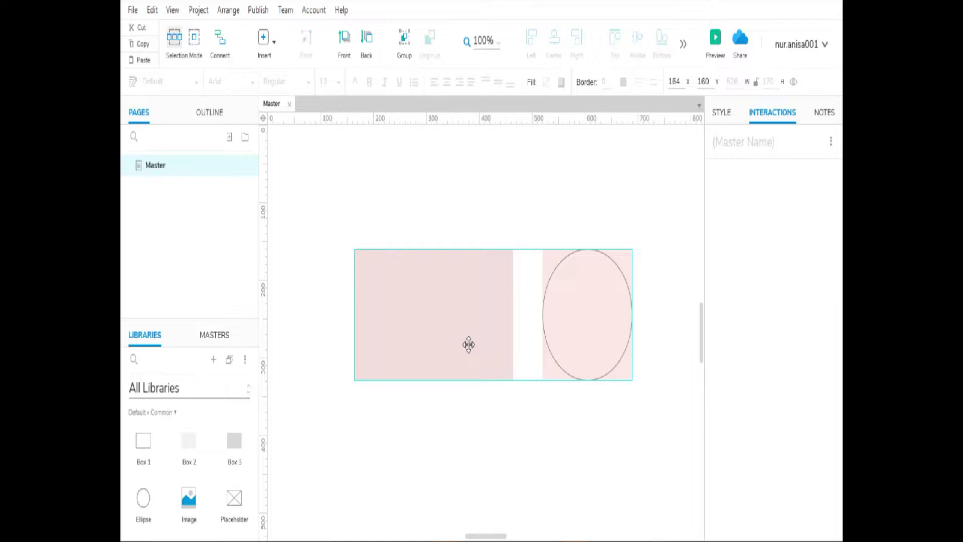
click(219, 337)
click(197, 398)
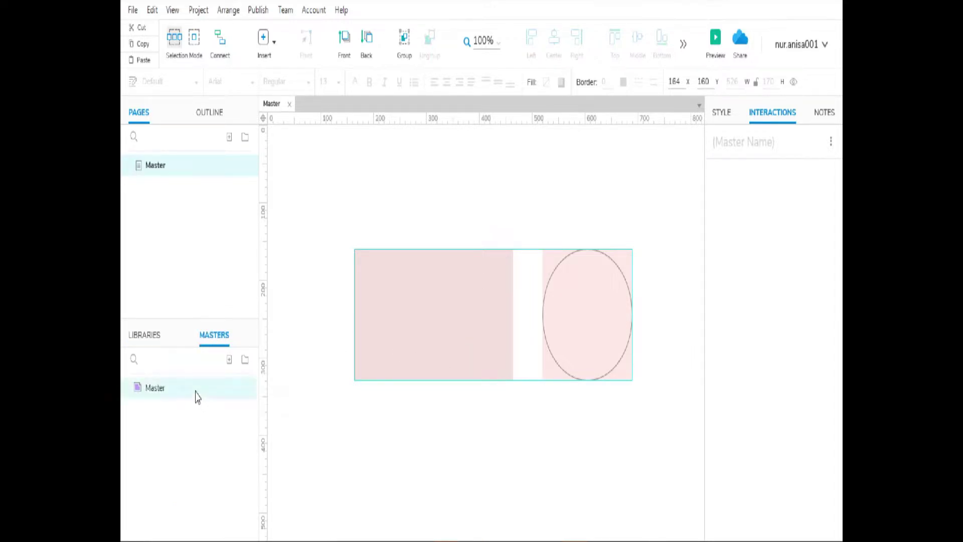
right_click(197, 398)
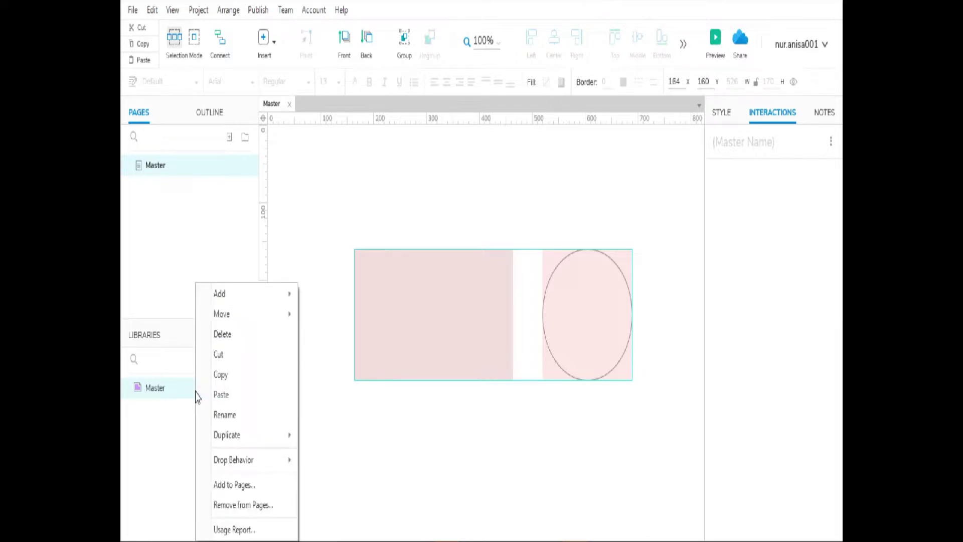
mouse_move(242, 461)
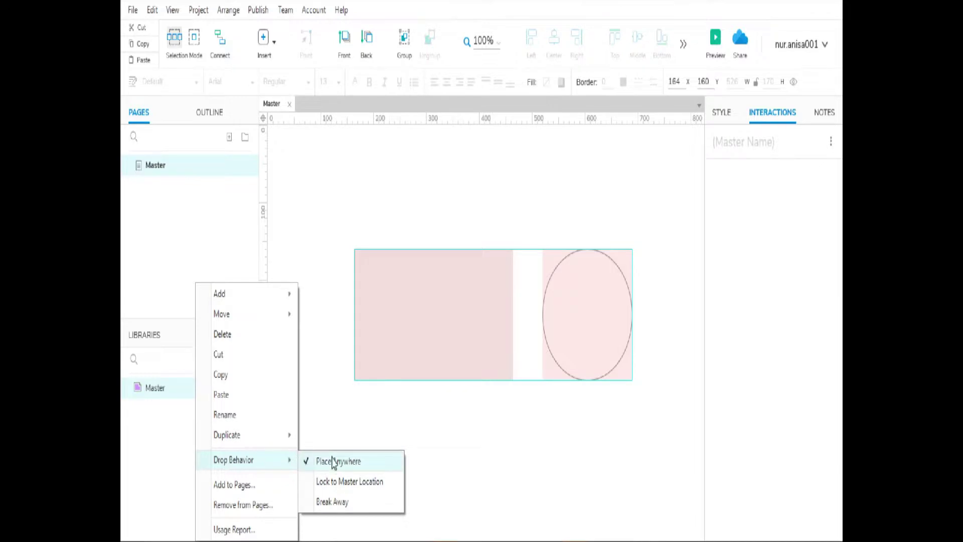
click(451, 447)
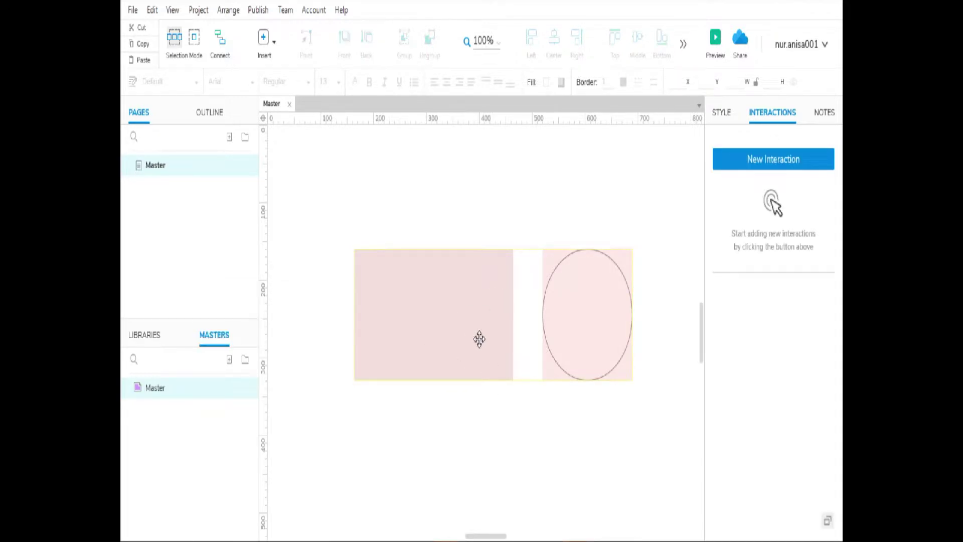
drag(479, 339, 453, 346)
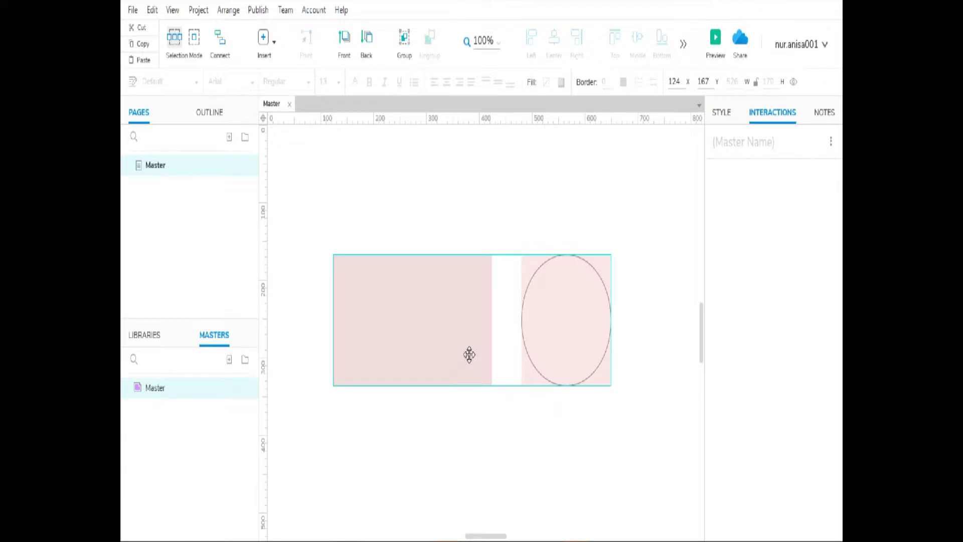
Step: Set the drop behavior of Master to Lock to Master Location and replace its instance on the page with a newly placed one
right_click(210, 393)
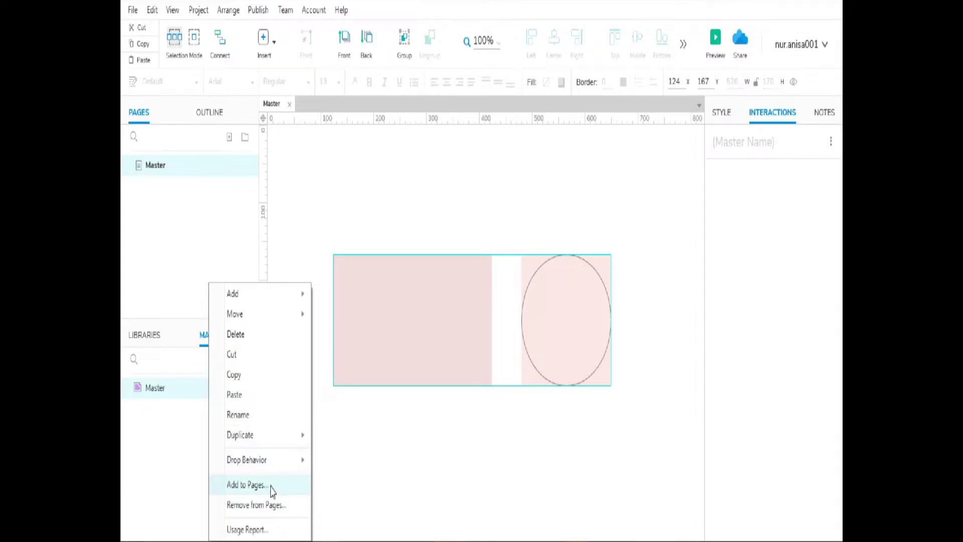
mouse_move(284, 460)
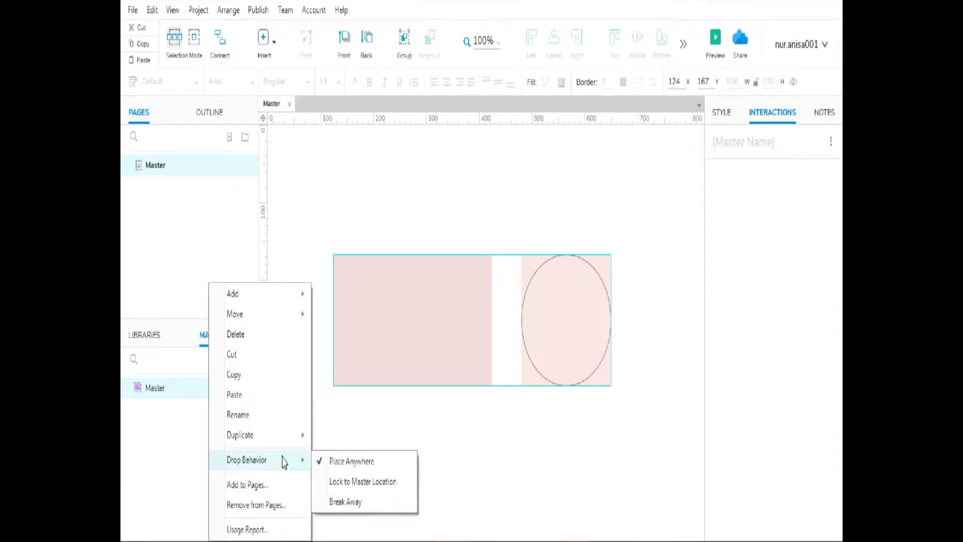
click(319, 485)
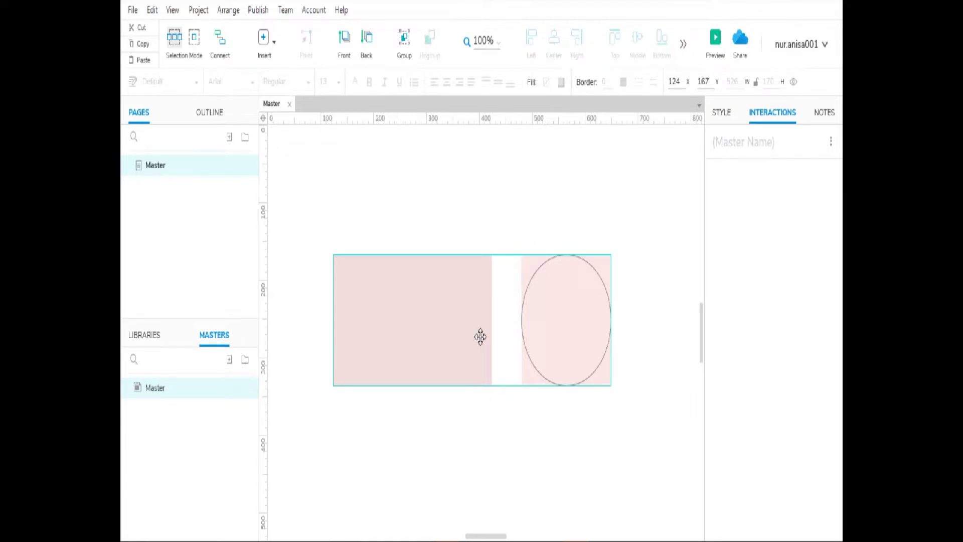
key(Delete)
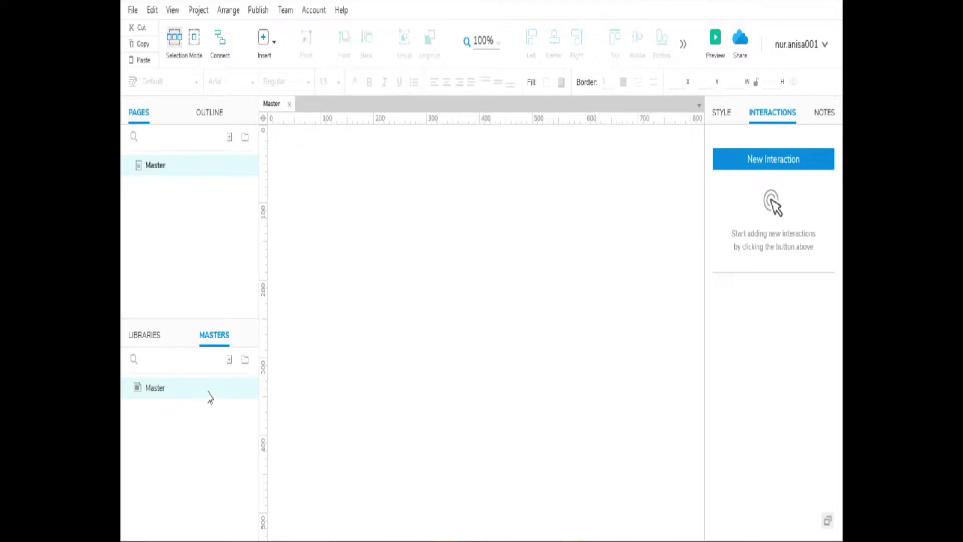
drag(213, 396, 444, 346)
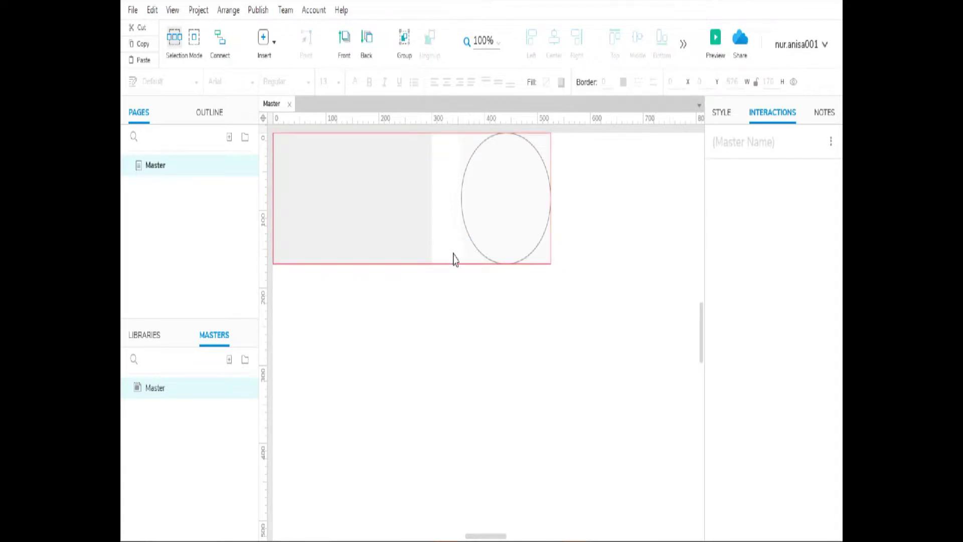
Step: Open the locked master for editing and shift its ellipse and box to different positions
double_click(391, 240)
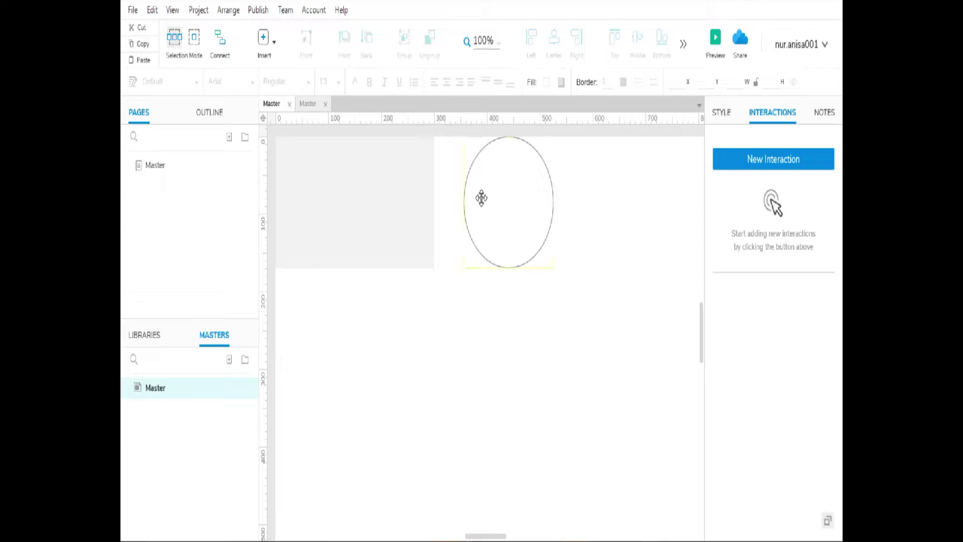
drag(496, 204, 551, 267)
drag(425, 245, 432, 296)
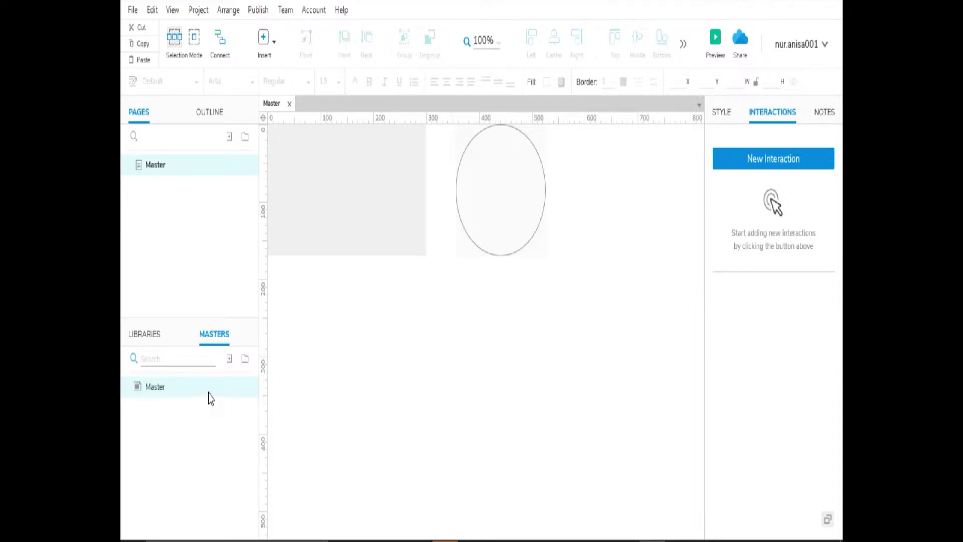
Step: Set the drop behavior of Master to Break Away and replace the locked instance with a new copy at about X 84, Y 120
click(210, 395)
click(247, 397)
right_click(248, 396)
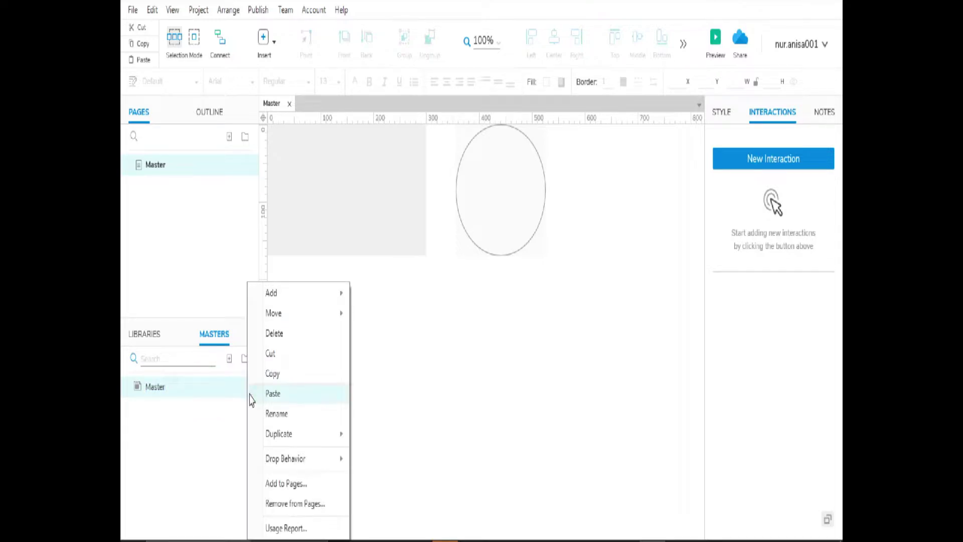
mouse_move(294, 464)
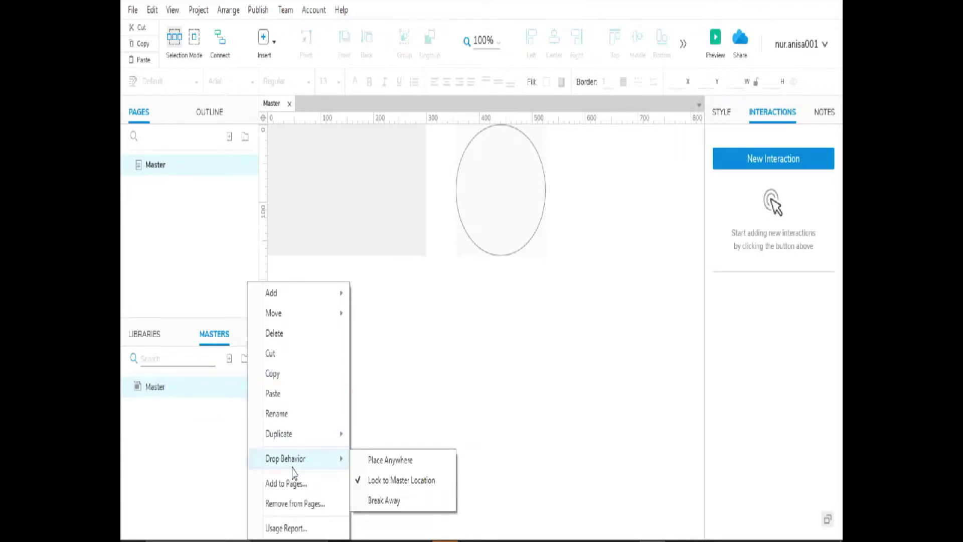
click(361, 500)
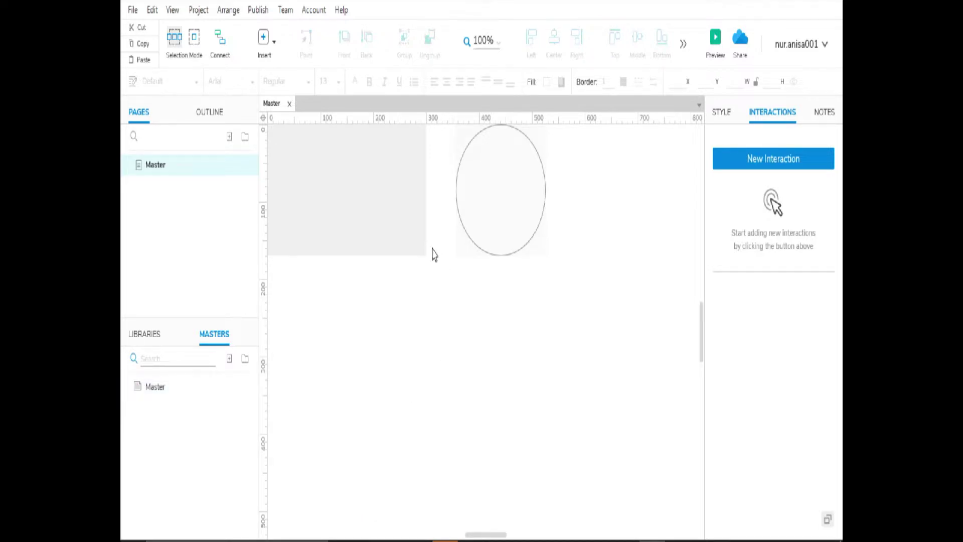
click(415, 241)
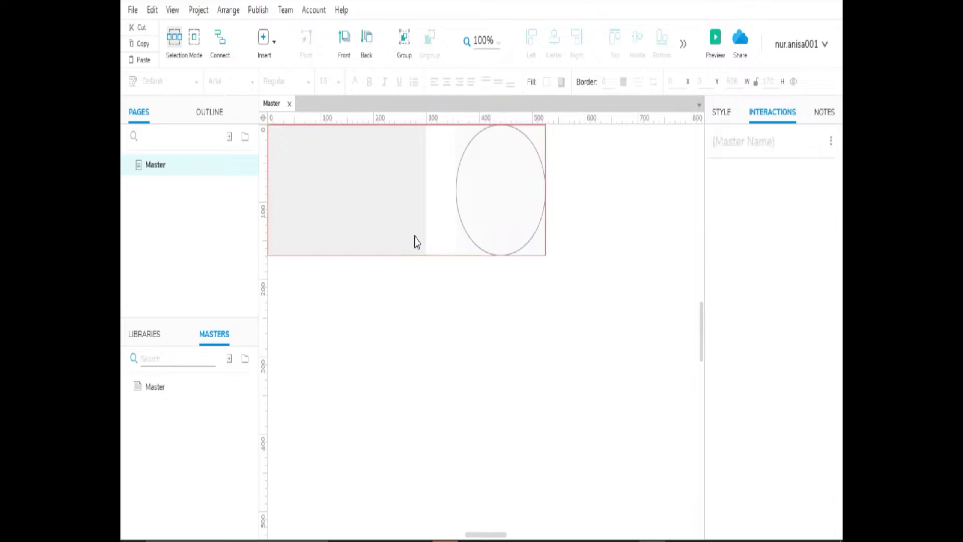
key(Delete)
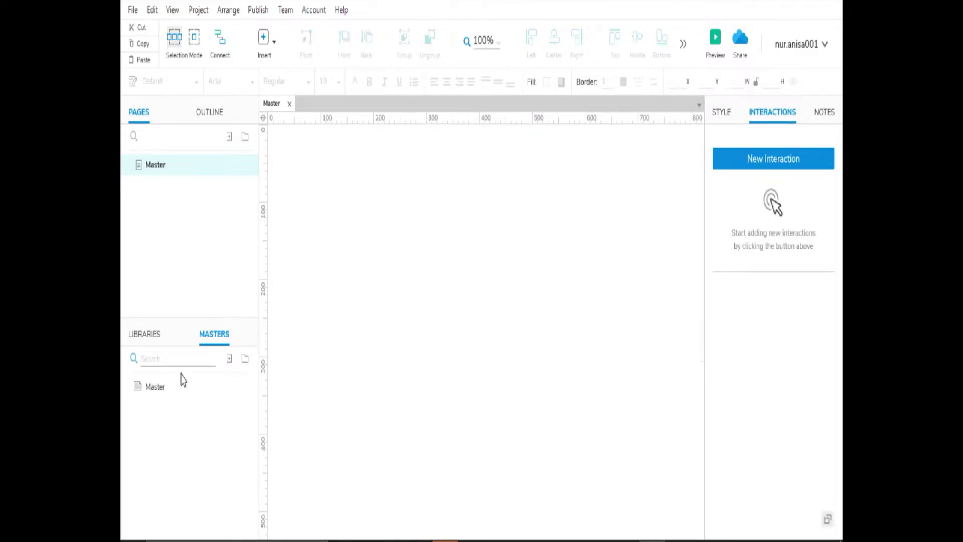
drag(178, 388, 311, 214)
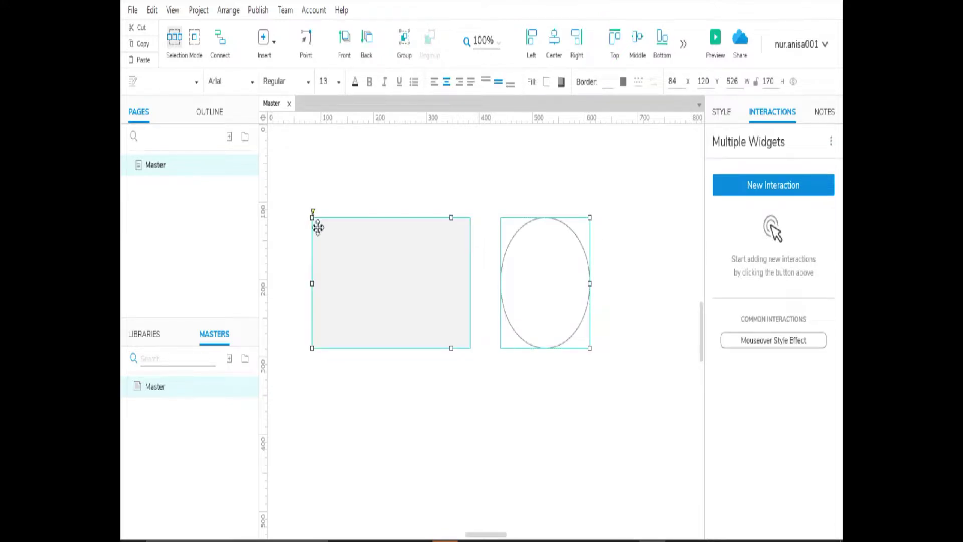
Step: Move the broken-away ellipse and box independently of each other to new positions on the page
click(569, 270)
drag(569, 270, 596, 348)
drag(433, 329, 416, 288)
drag(588, 362, 614, 226)
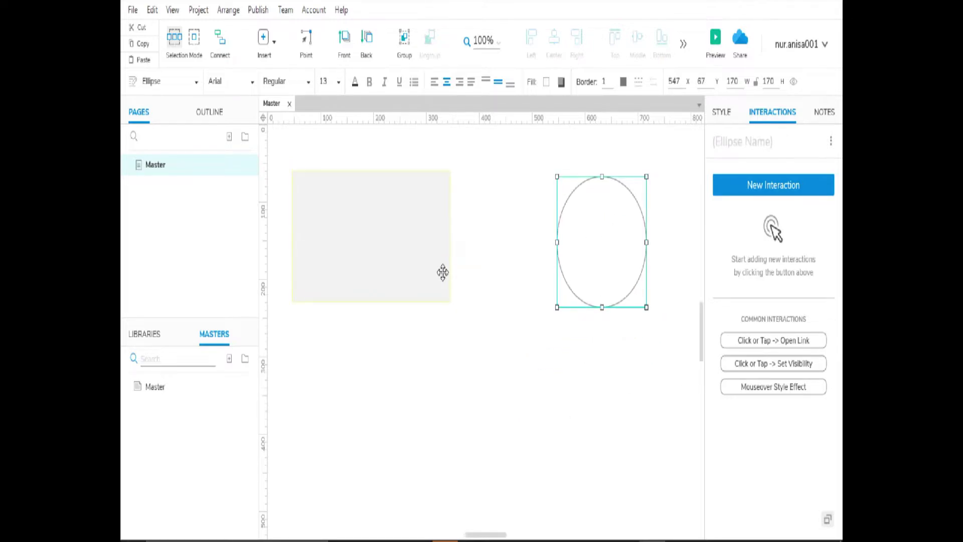
drag(418, 272, 452, 452)
drag(574, 258, 561, 389)
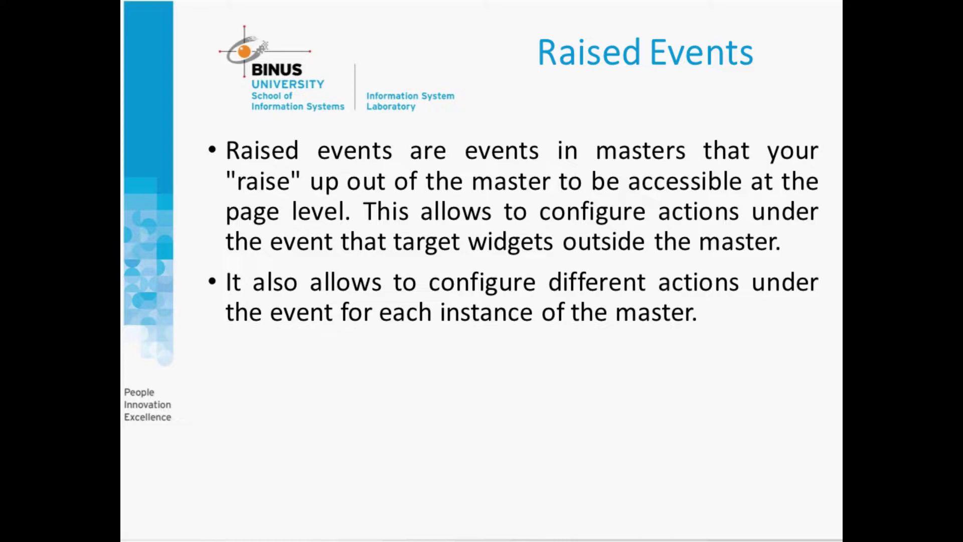
key(Right)
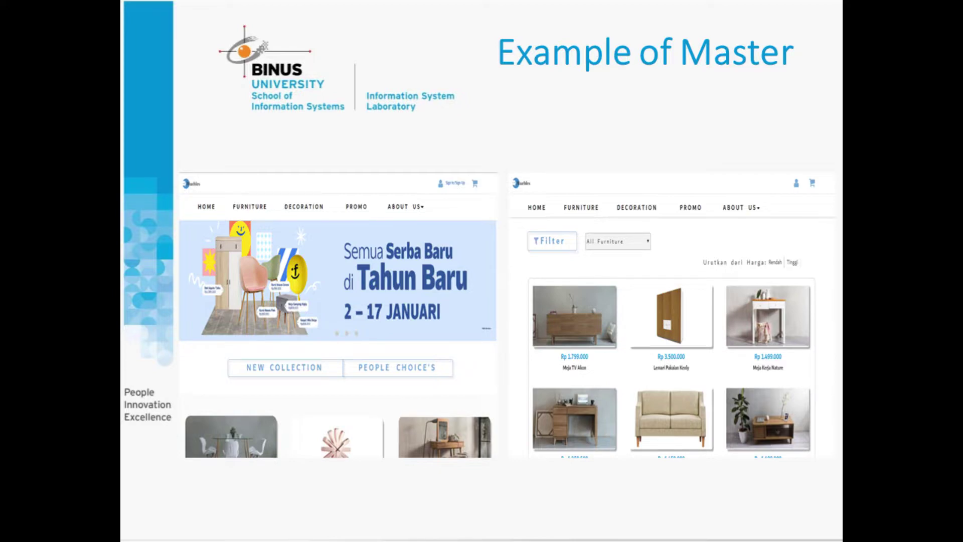
key(Right)
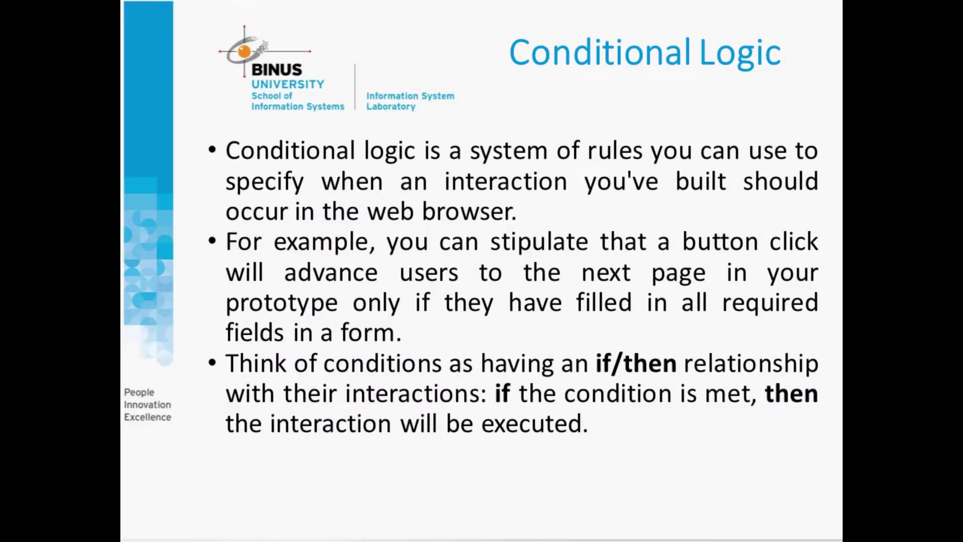
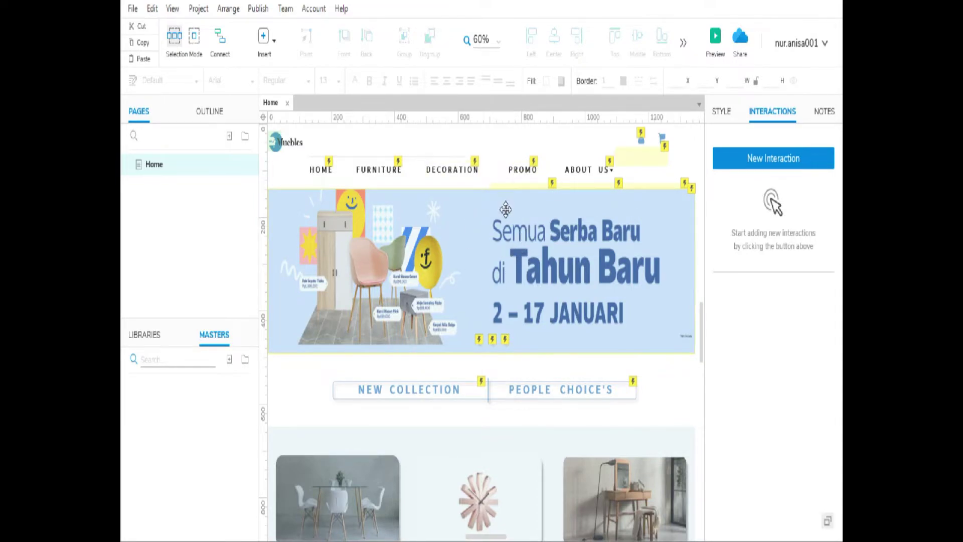
Step: Select the logo, menu and icon widgets of the Home page's header and convert them into a master named header
scroll(507, 226, down, 4)
scroll(502, 267, down, 2)
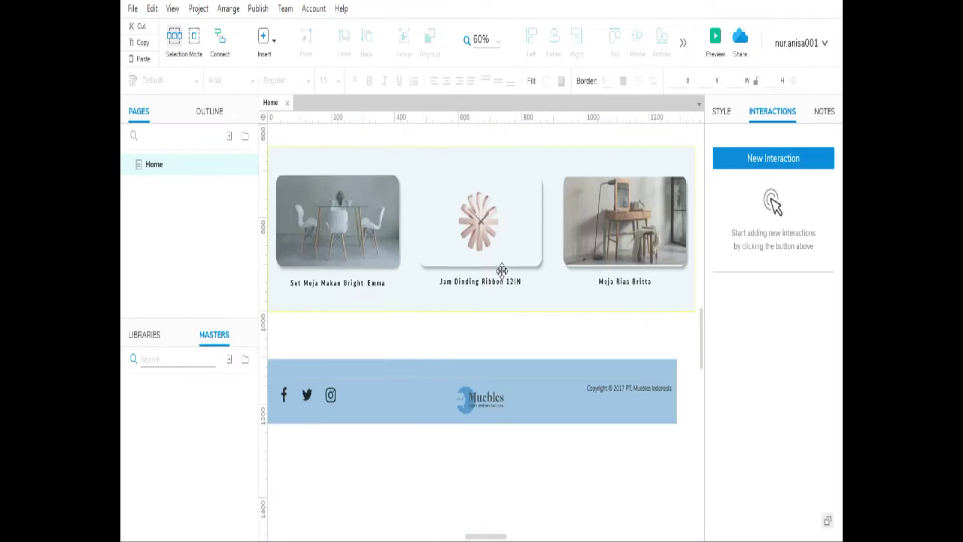
scroll(481, 326, up, 8)
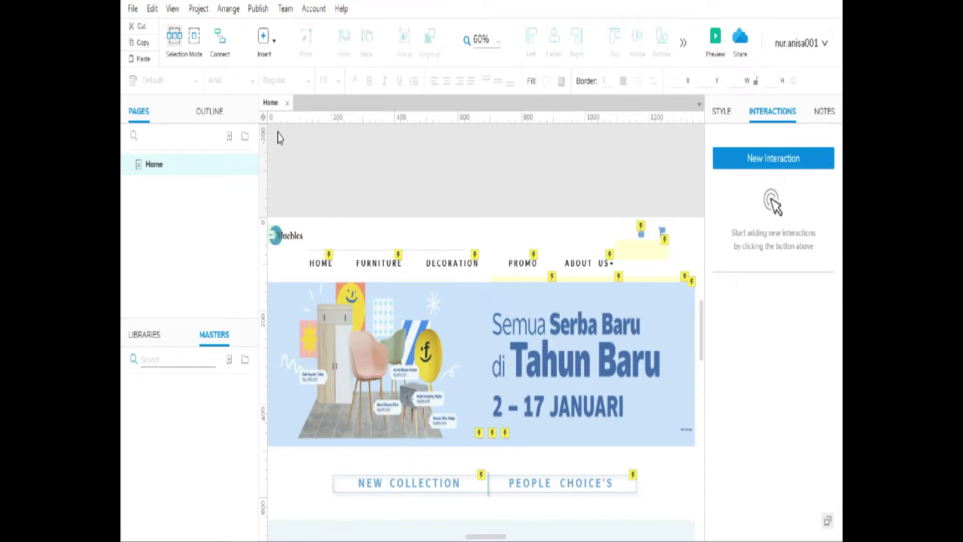
scroll(266, 123, down, 2)
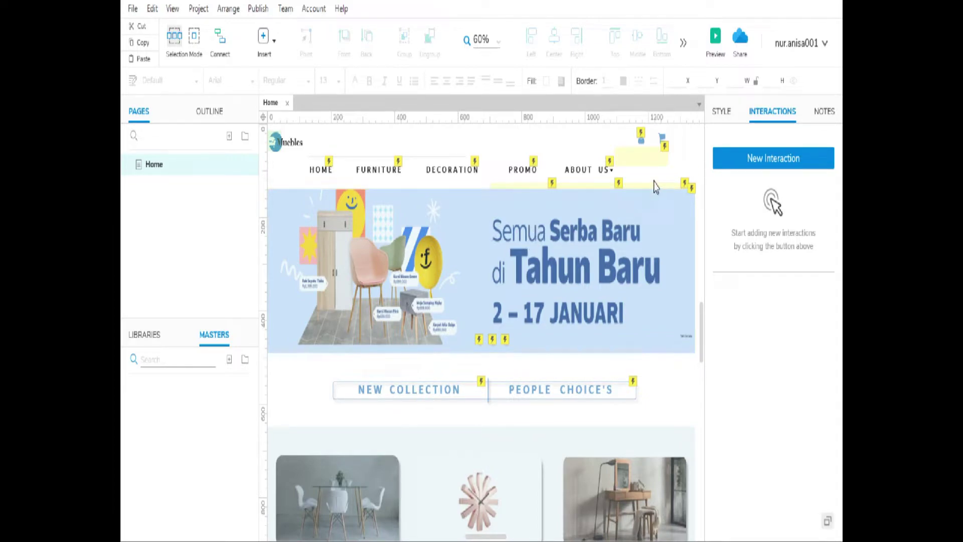
drag(677, 173, 267, 229)
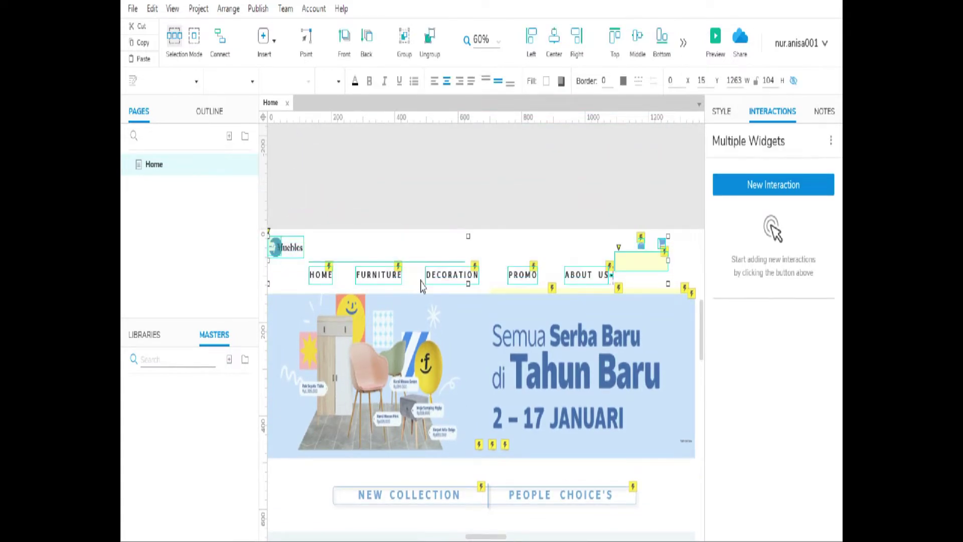
right_click(527, 280)
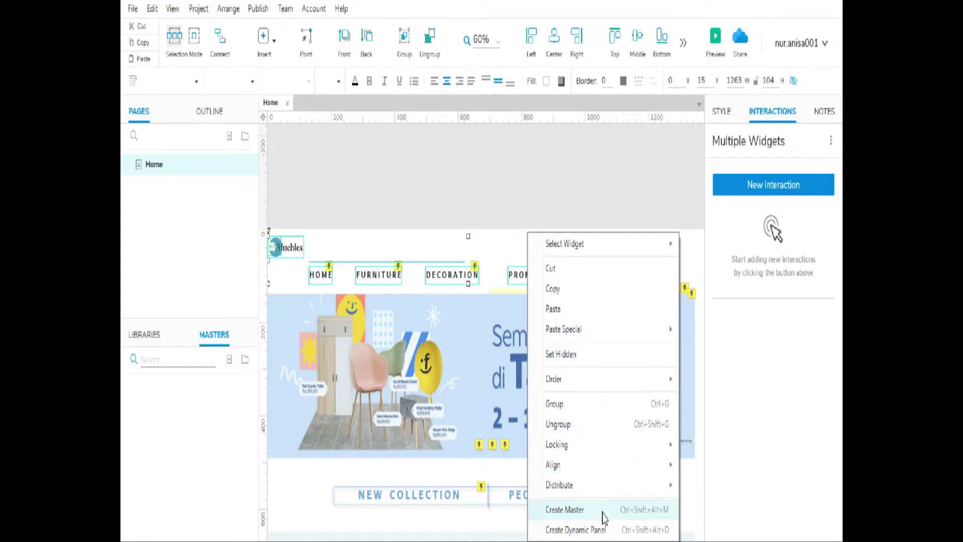
click(565, 510)
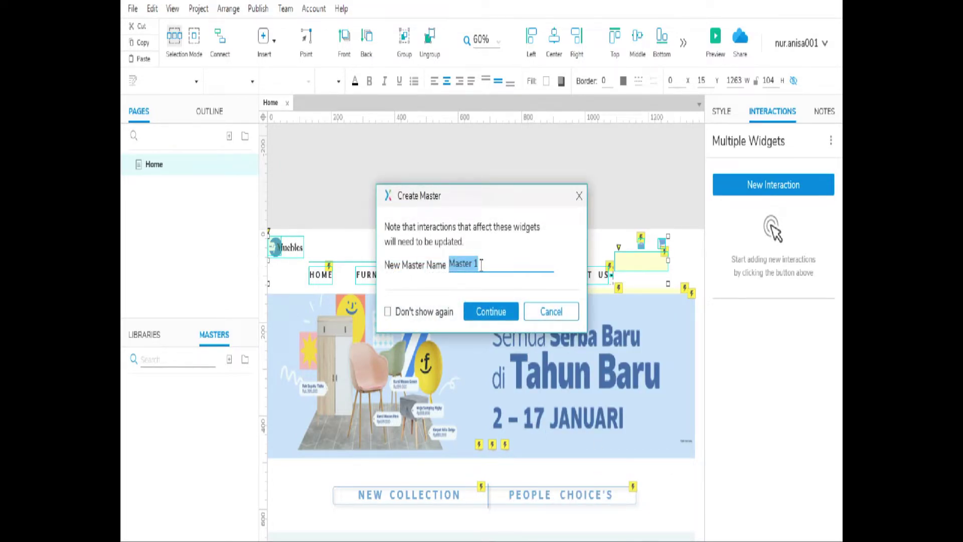
key(BackSpace)
click(500, 320)
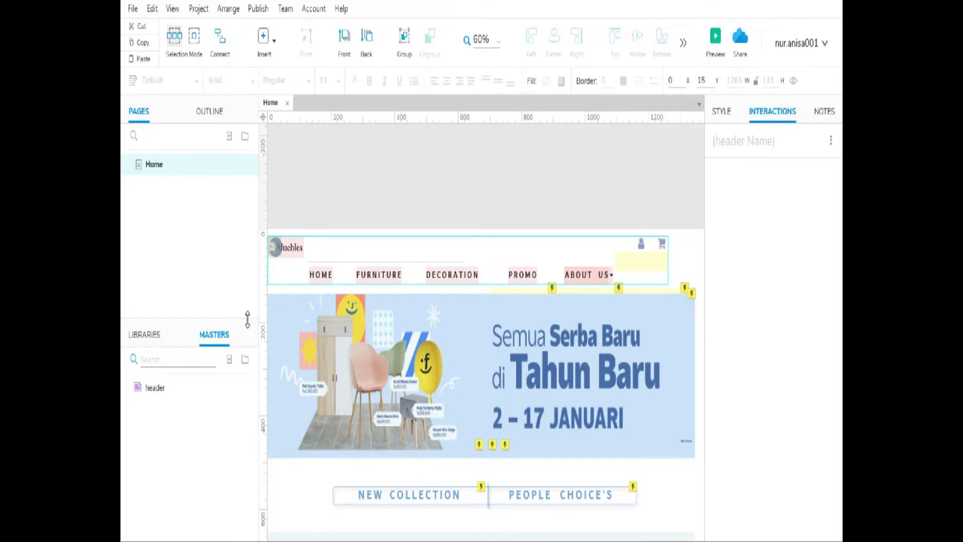
Step: Convert the blue footer panel at the end of the Home page into a master named footer
scroll(265, 123, down, 3)
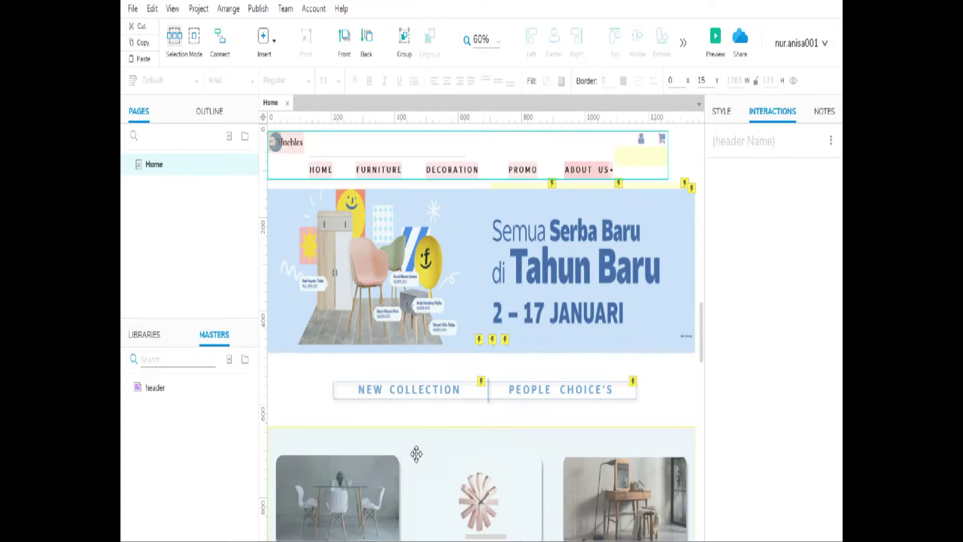
scroll(416, 454, down, 10)
click(683, 266)
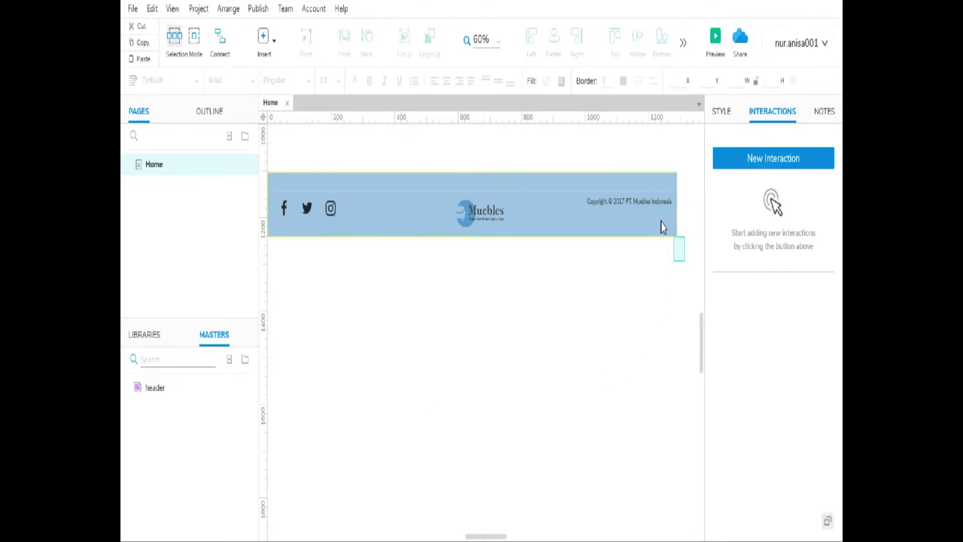
drag(662, 227, 323, 193)
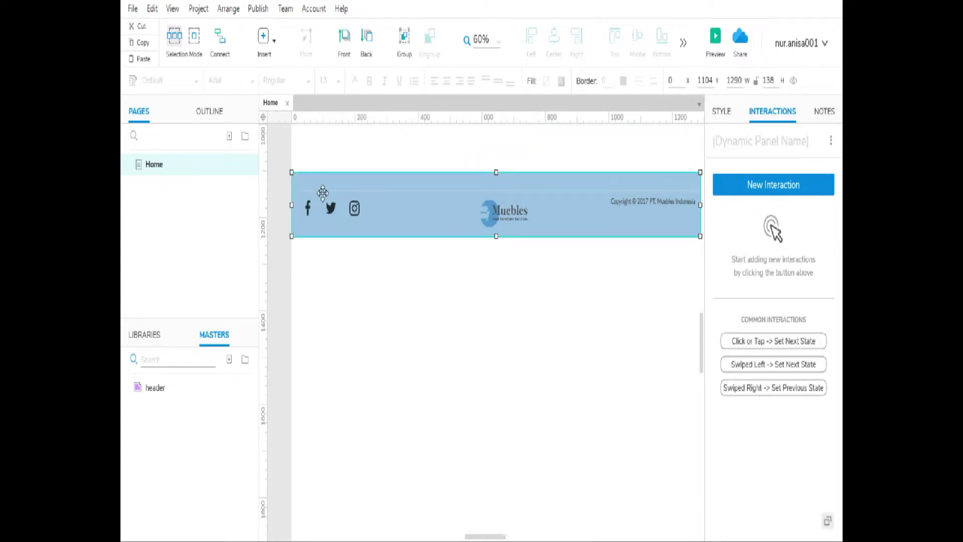
right_click(394, 212)
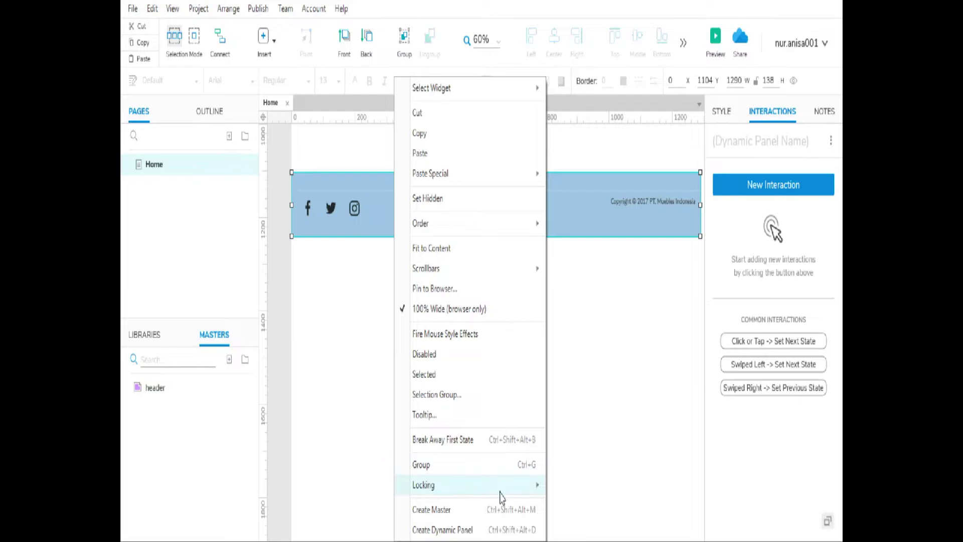
click(492, 510)
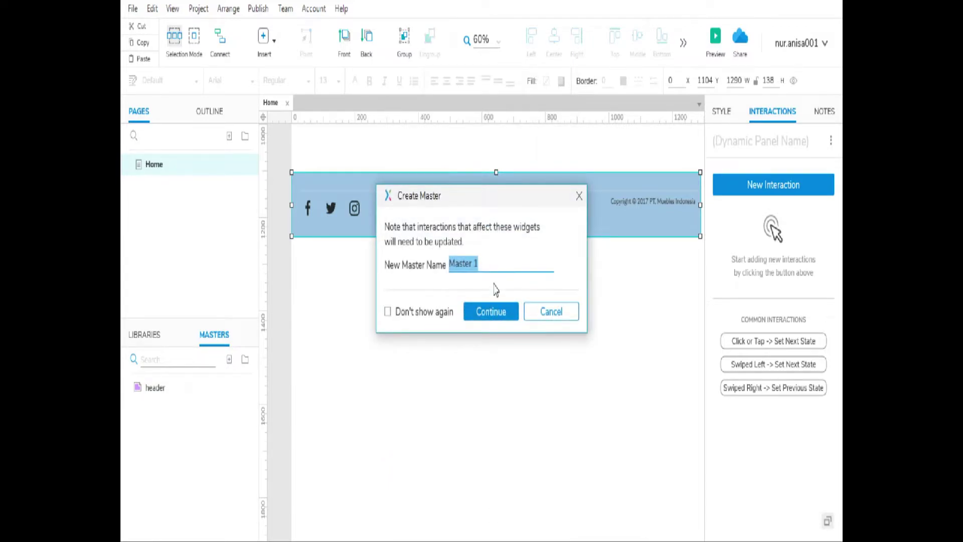
key(BackSpace)
click(499, 319)
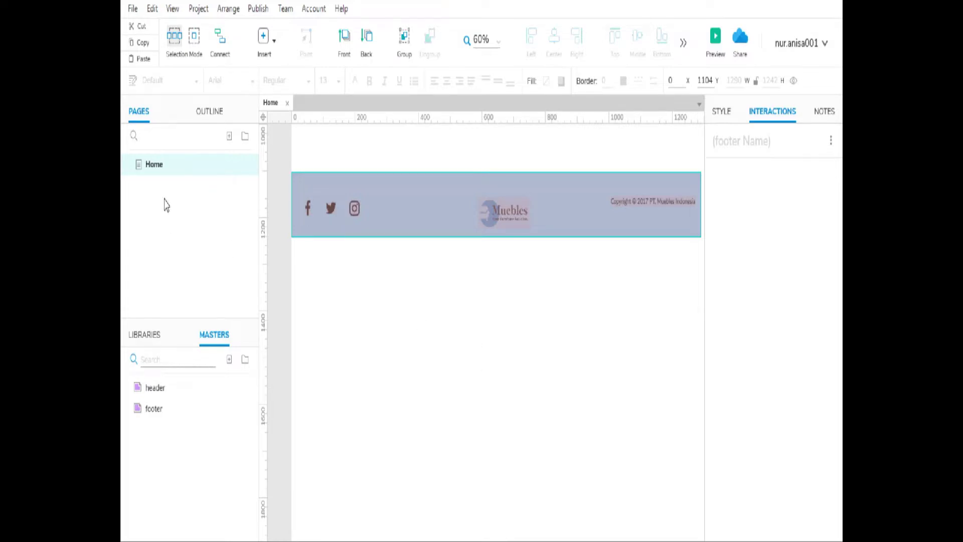
Step: Add a new page named Furniture to the project
click(230, 136)
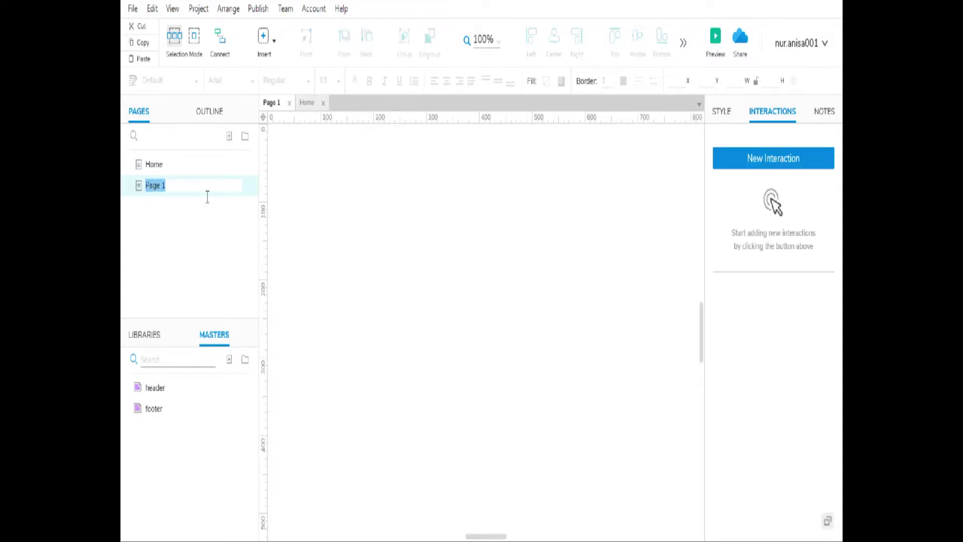
key(BackSpace)
click(313, 222)
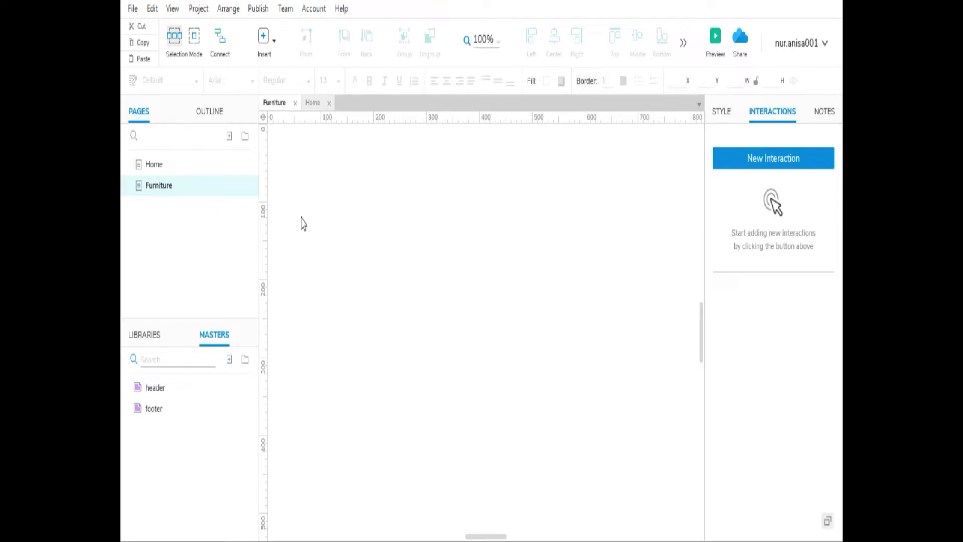
Step: Place the header master at X 0, Y 0 on the Furniture page and add the footer master below it
click(191, 354)
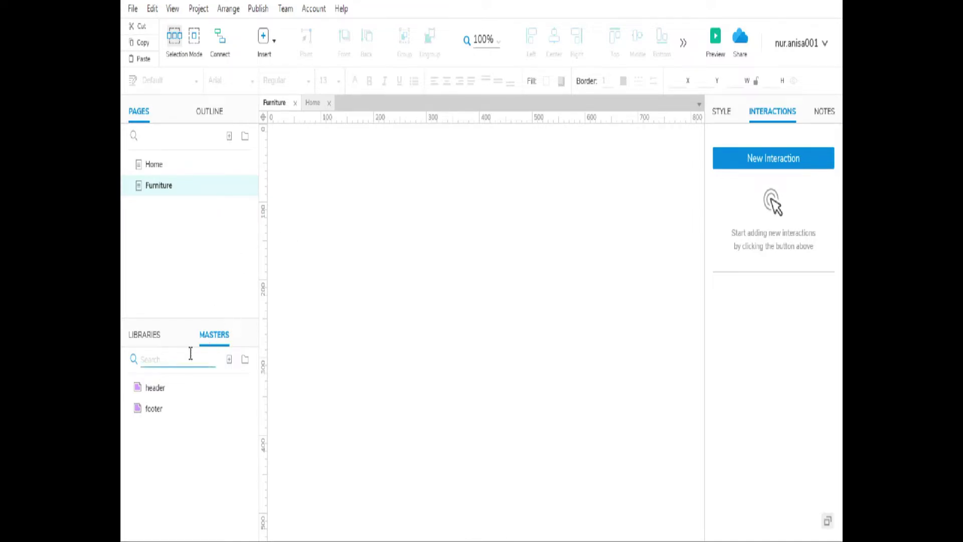
drag(170, 396, 295, 196)
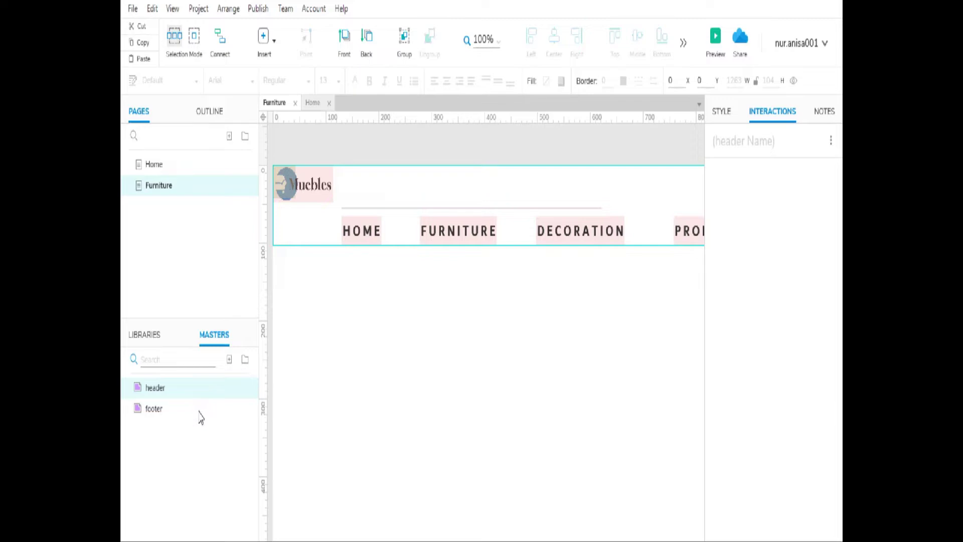
drag(200, 415, 282, 472)
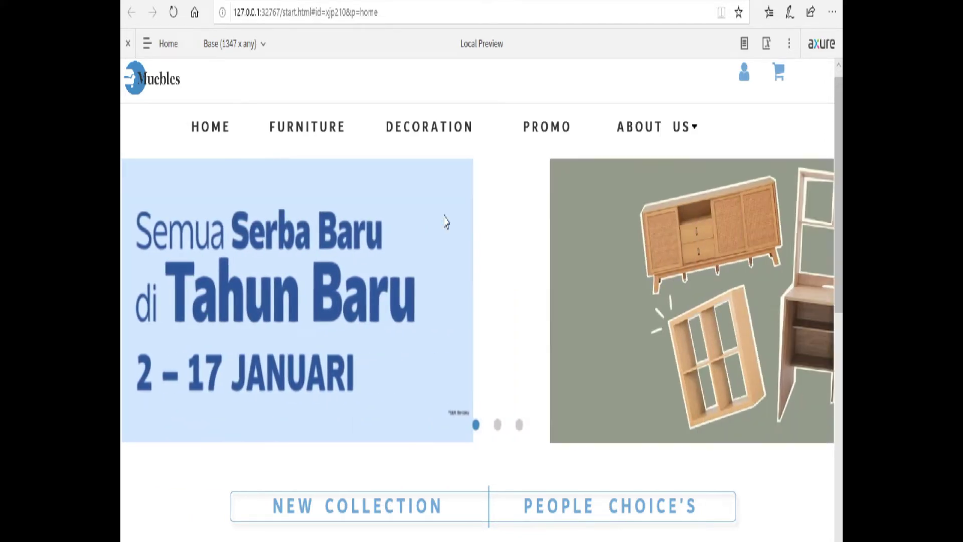
Step: Go to the end of the Home page in the browser preview and try the Back to Top link
scroll(788, 233, down, 10)
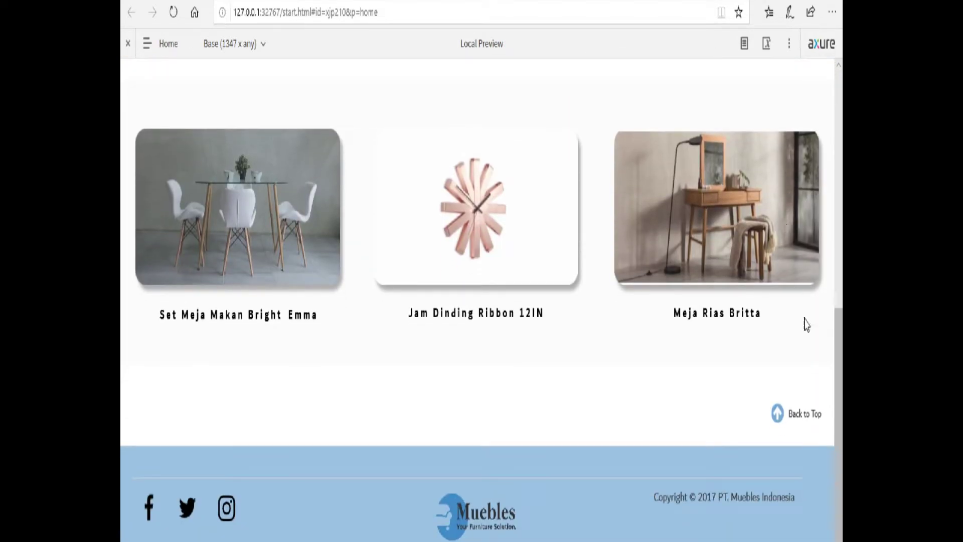
click(809, 418)
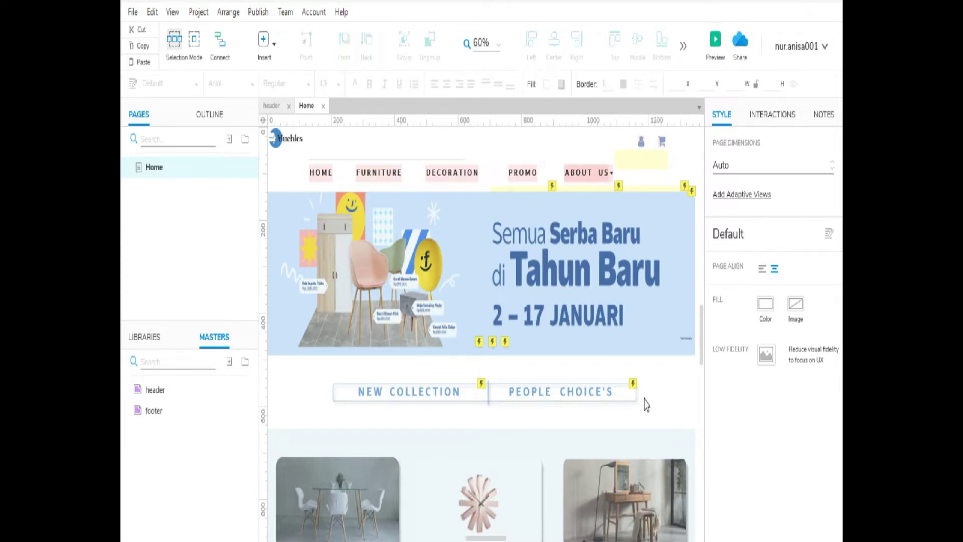
Step: Search the widget libraries for arrow and place the Arrow Circle Up icon above the footer at about X 1197, Y 1043
scroll(645, 400, down, 5)
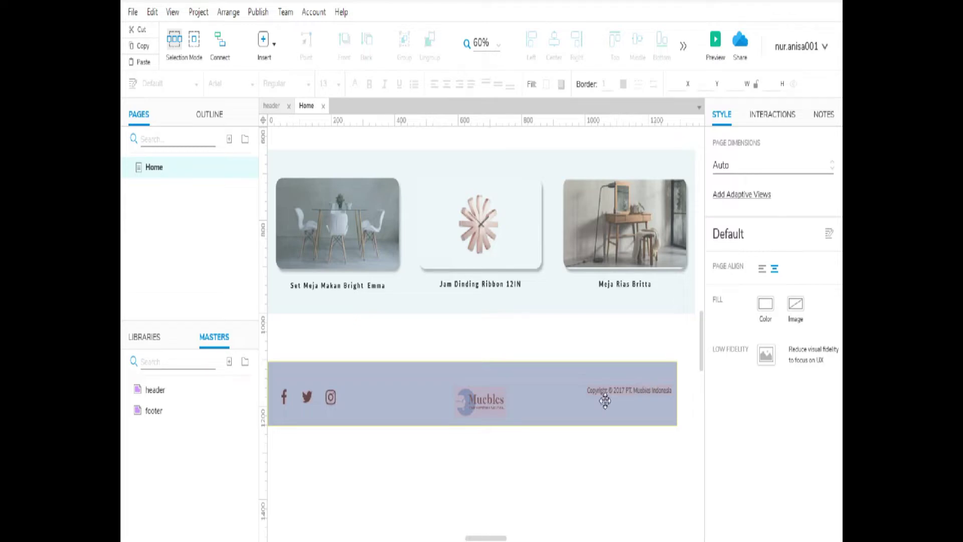
click(152, 338)
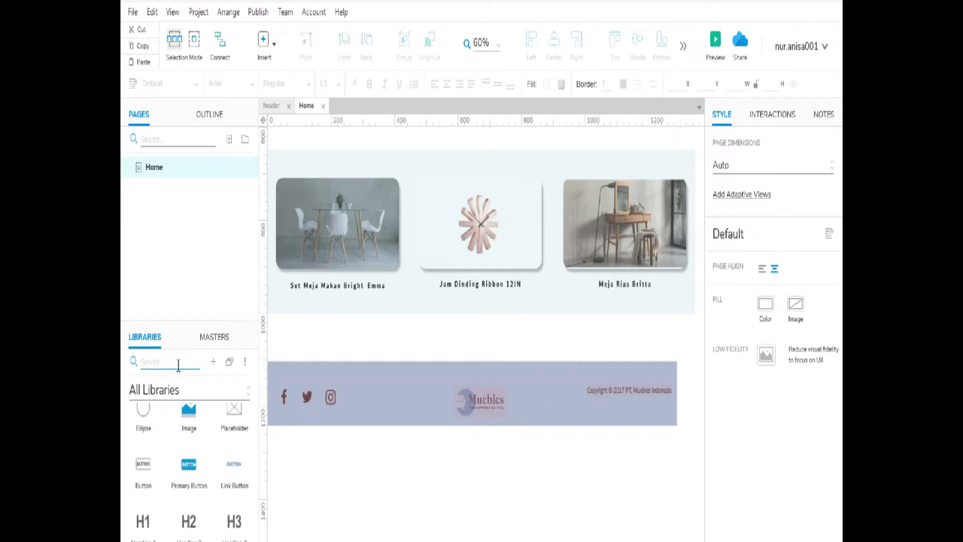
text(am)
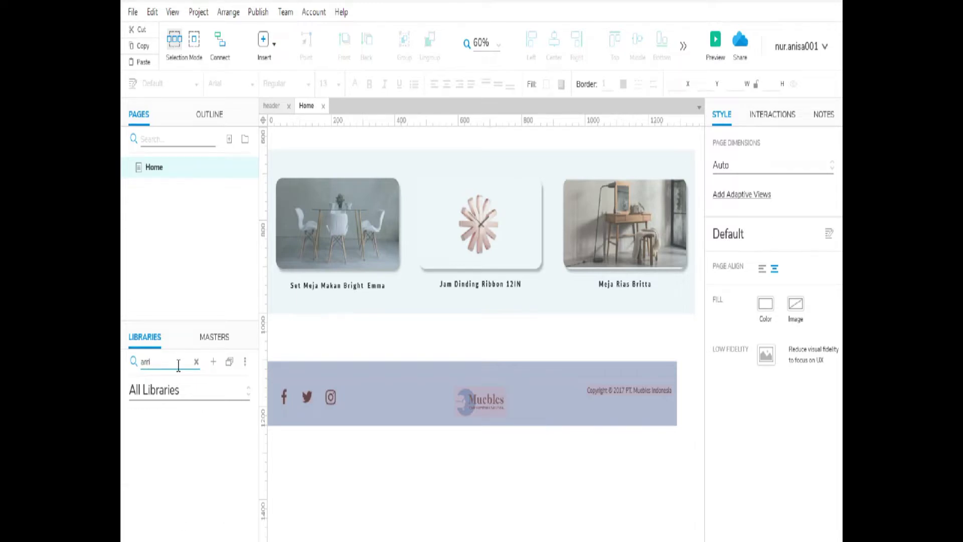
text(ow)
scroll(191, 497, down, 5)
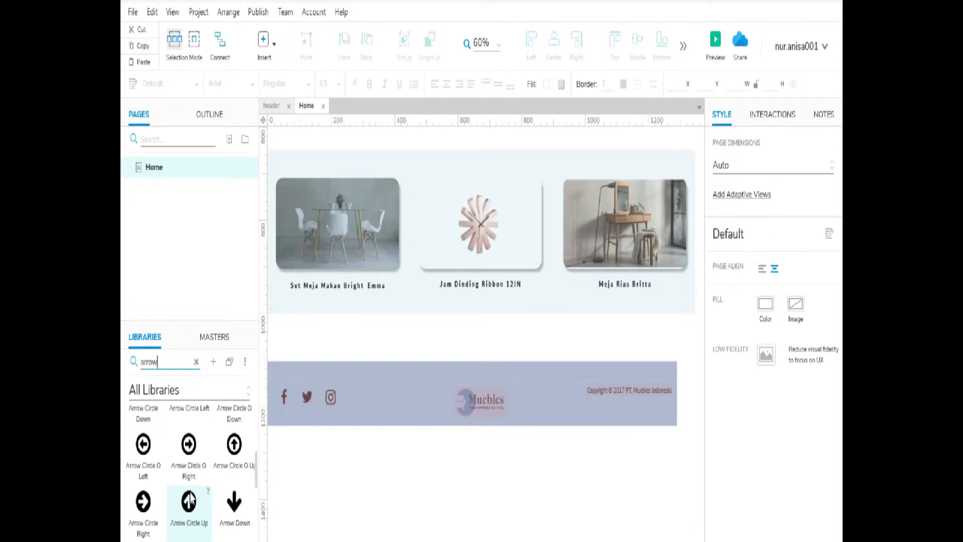
drag(190, 498, 668, 342)
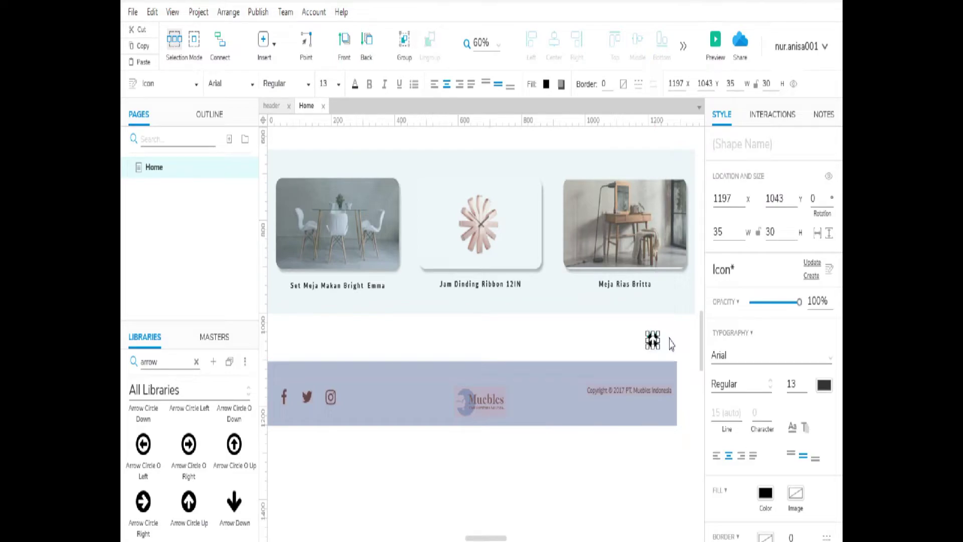
click(672, 344)
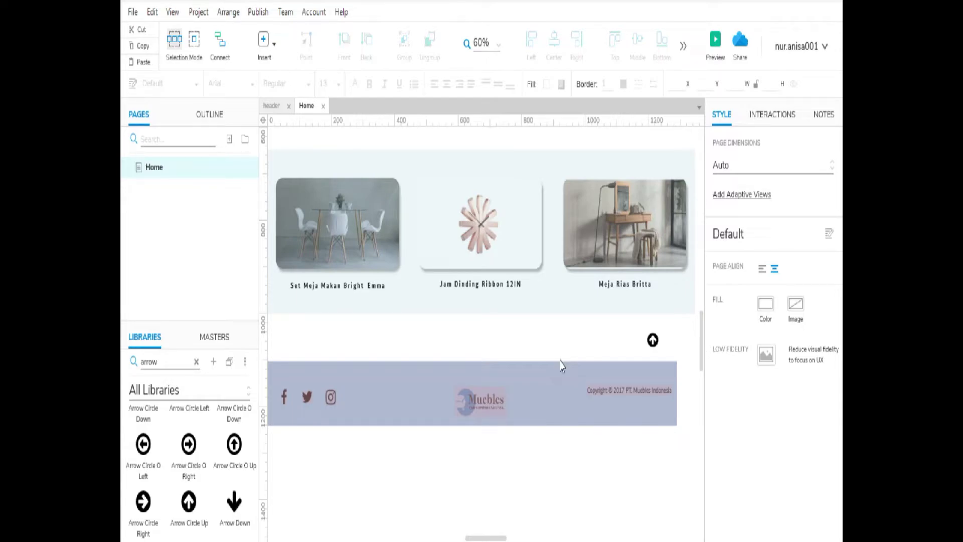
Step: Place a Heading 3 beside the arrow icon at about X 1239, Y 1048 and change its text to Back to Top
scroll(189, 452, down, 5)
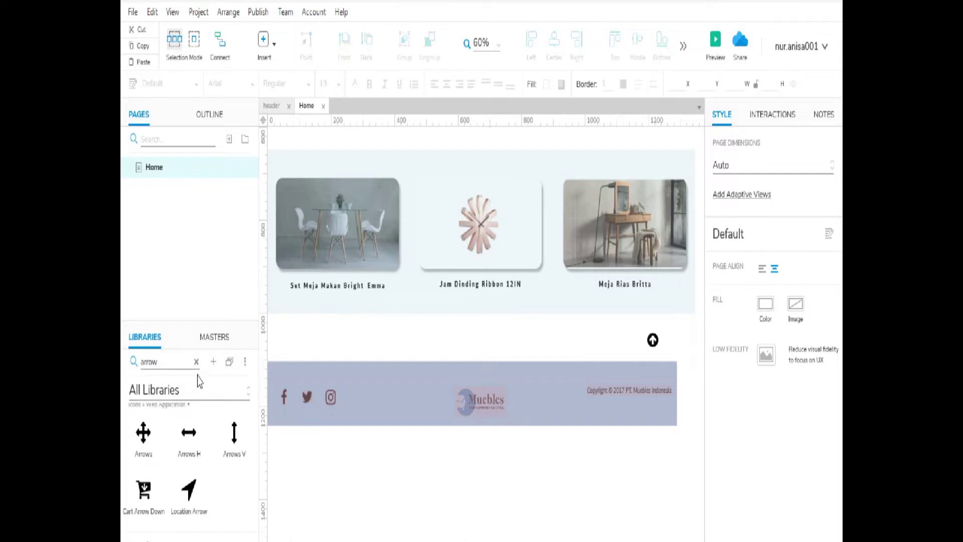
click(196, 362)
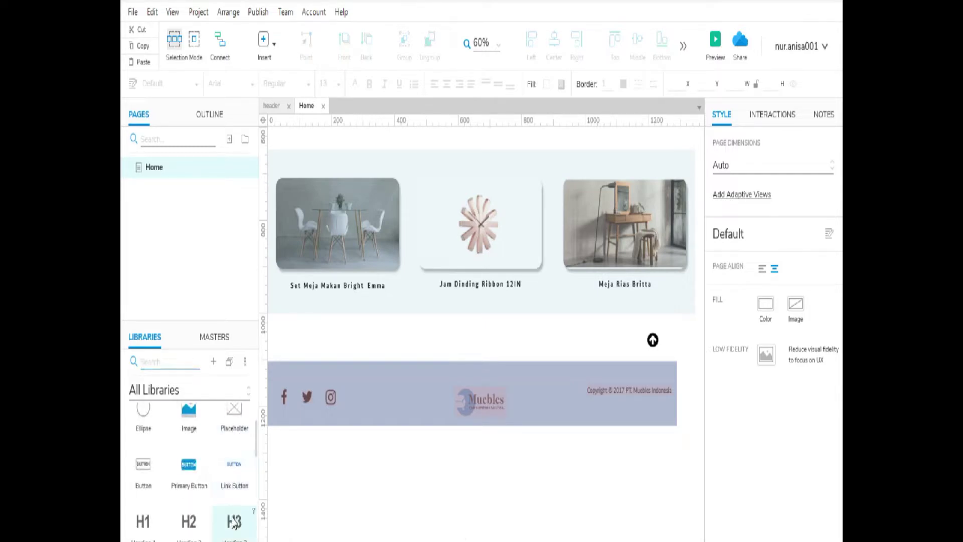
drag(234, 522, 670, 342)
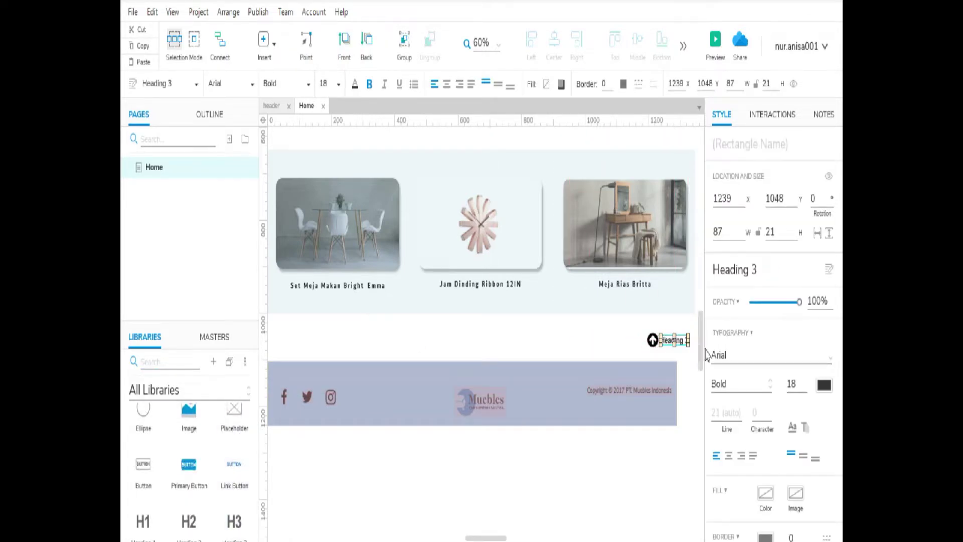
double_click(673, 341)
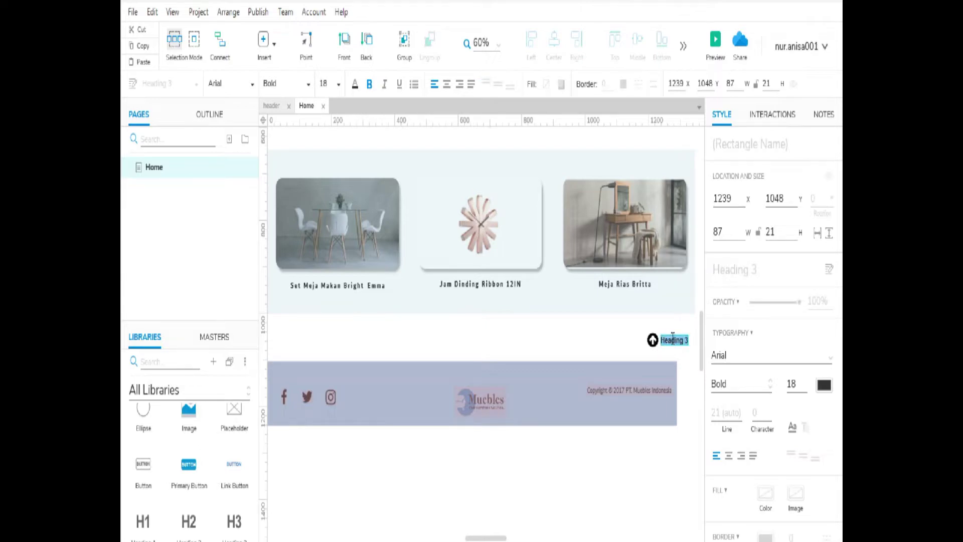
key(BackSpace)
click(564, 354)
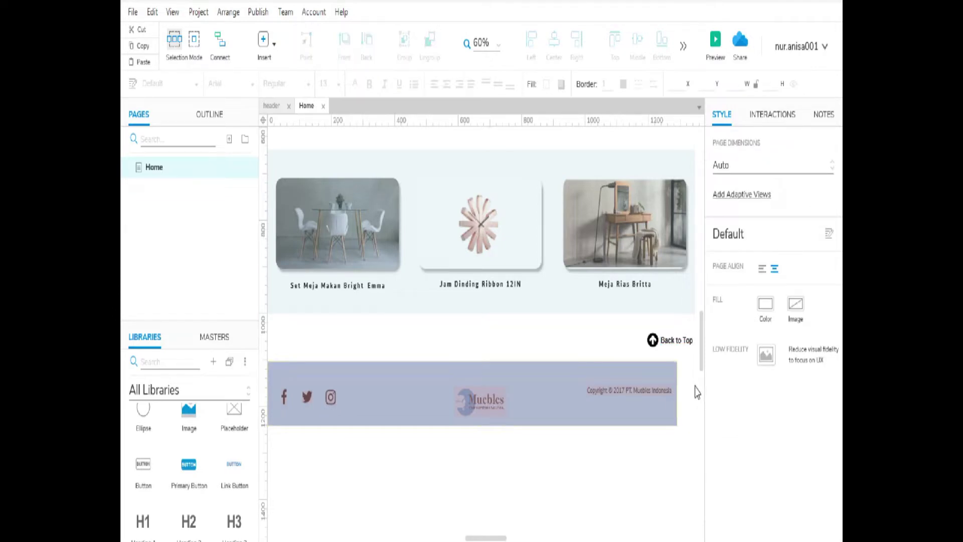
Step: Create a master named Back to Top from the arrow icon and the Back to Top text on the Home page
click(674, 341)
ctrl+click(651, 341)
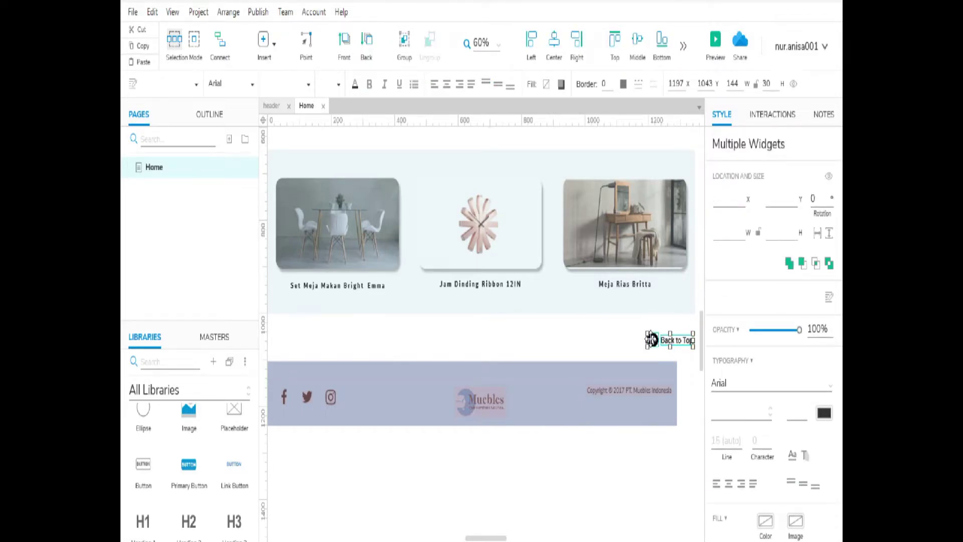
right_click(683, 342)
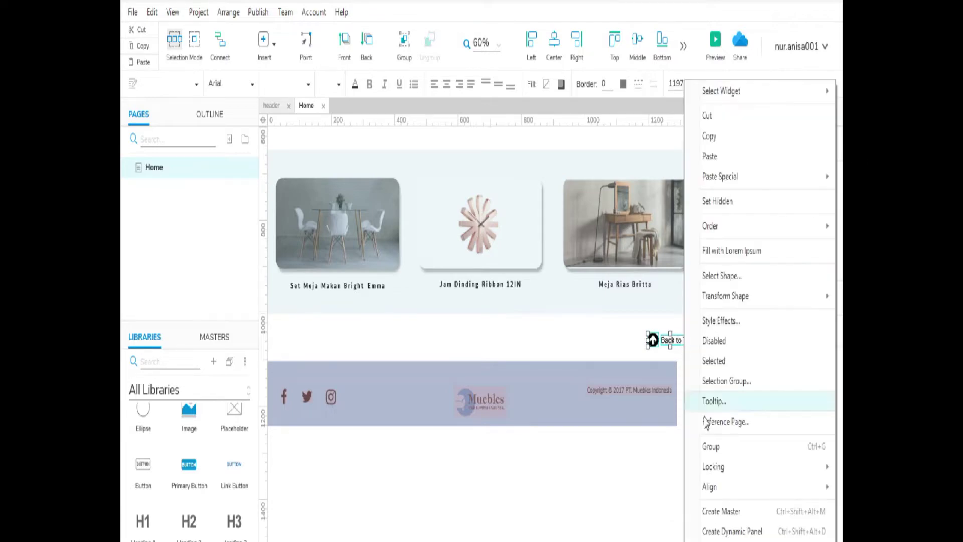
click(710, 512)
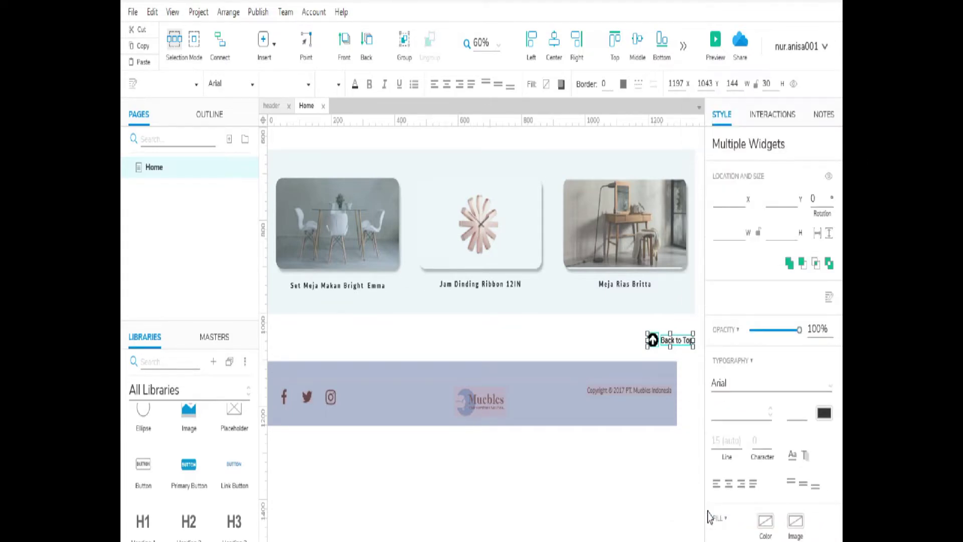
key(BackSpace)
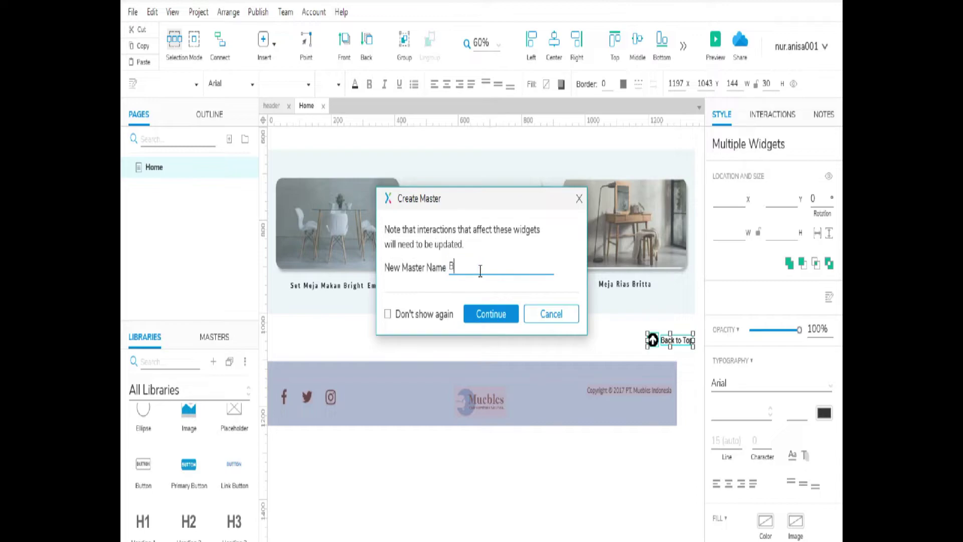
click(483, 316)
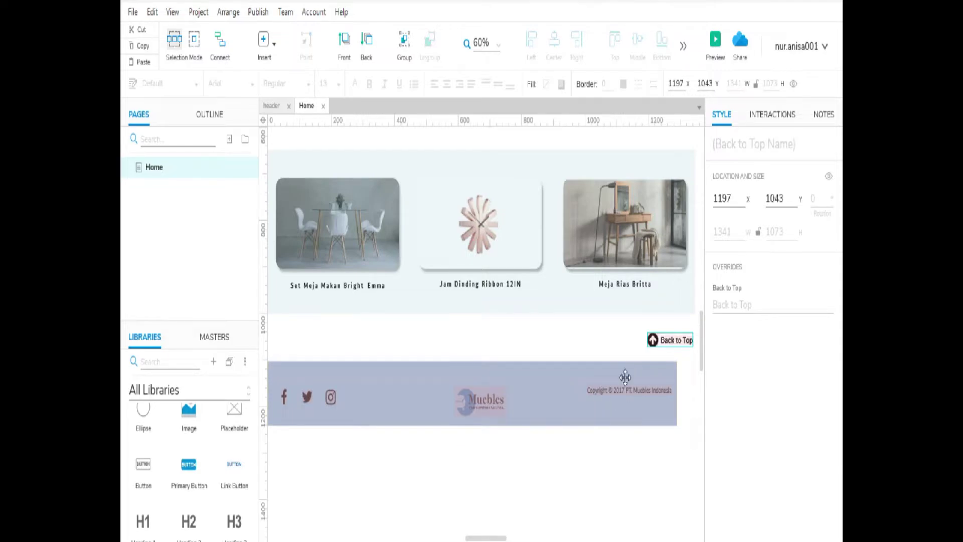
Step: Open the Back to Top master, group its arrow icon and text, and name the group Back To Top
double_click(667, 342)
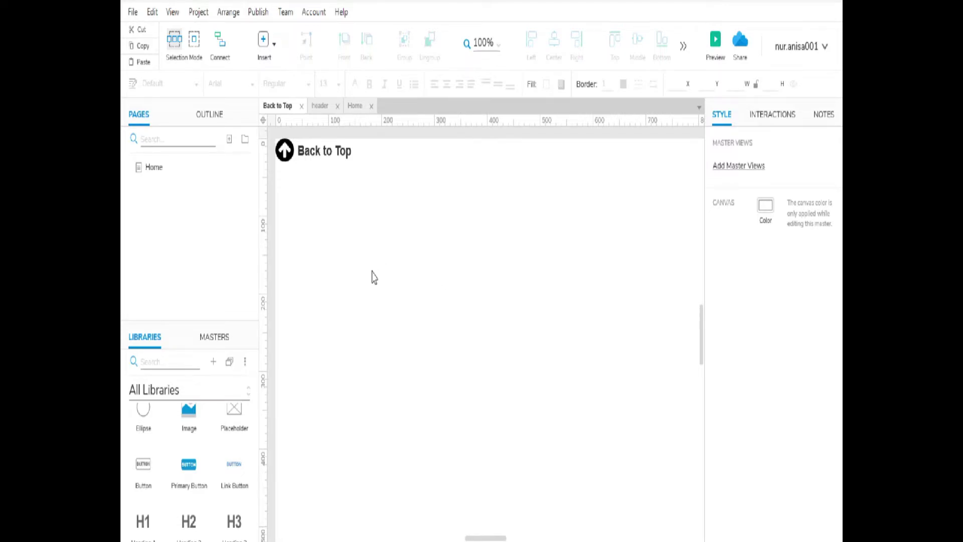
click(321, 151)
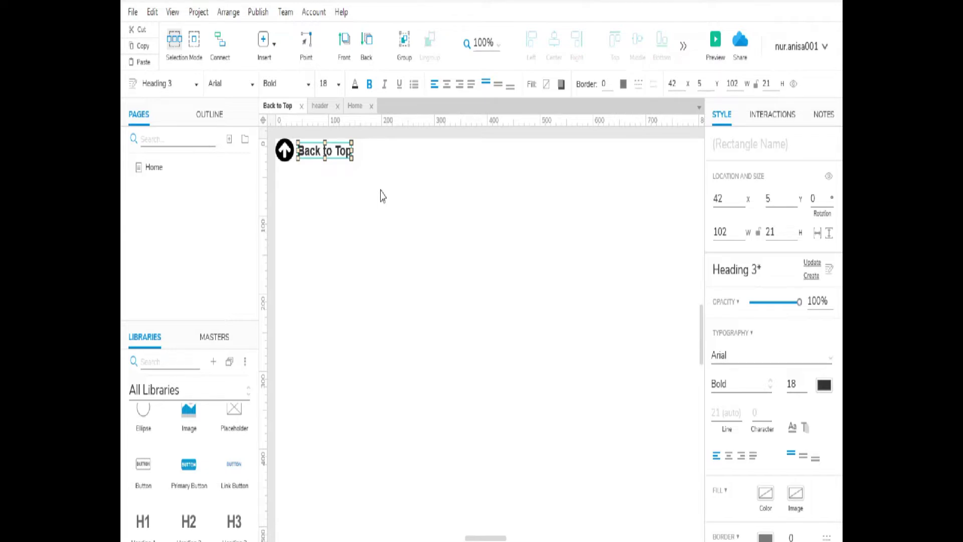
click(381, 214)
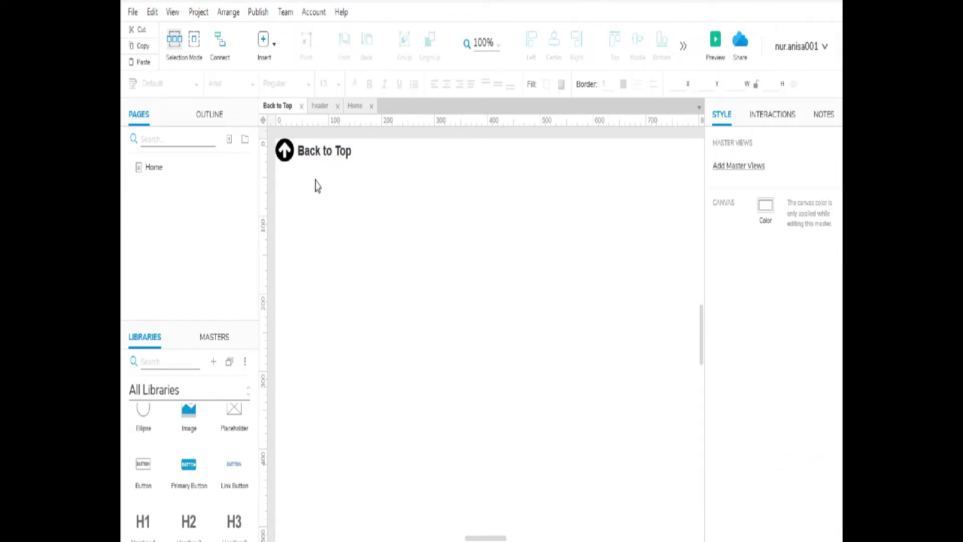
key(ctrl+a)
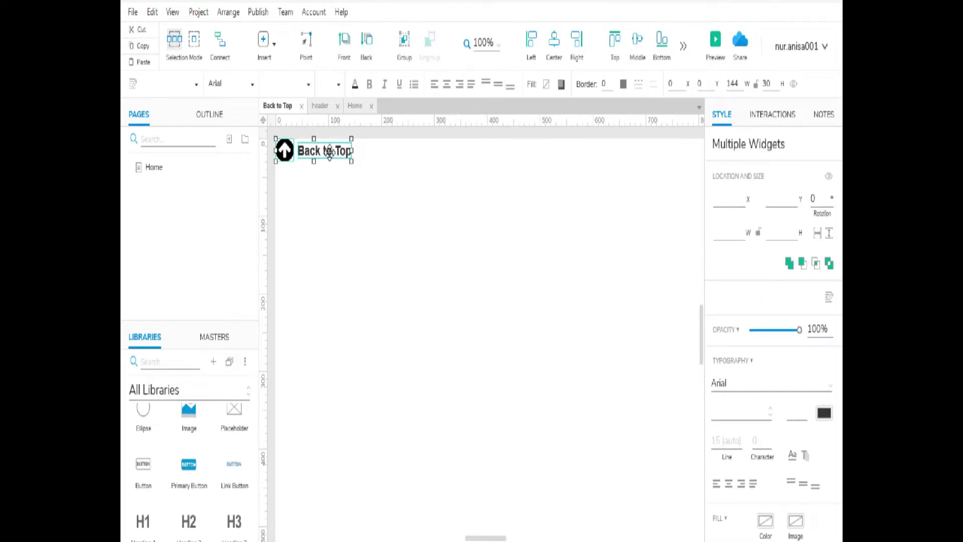
right_click(329, 152)
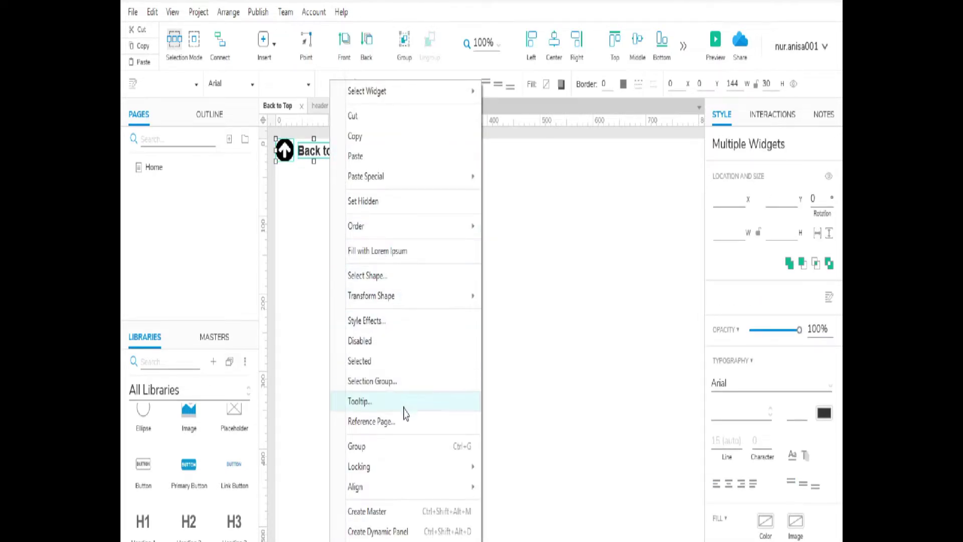
click(391, 457)
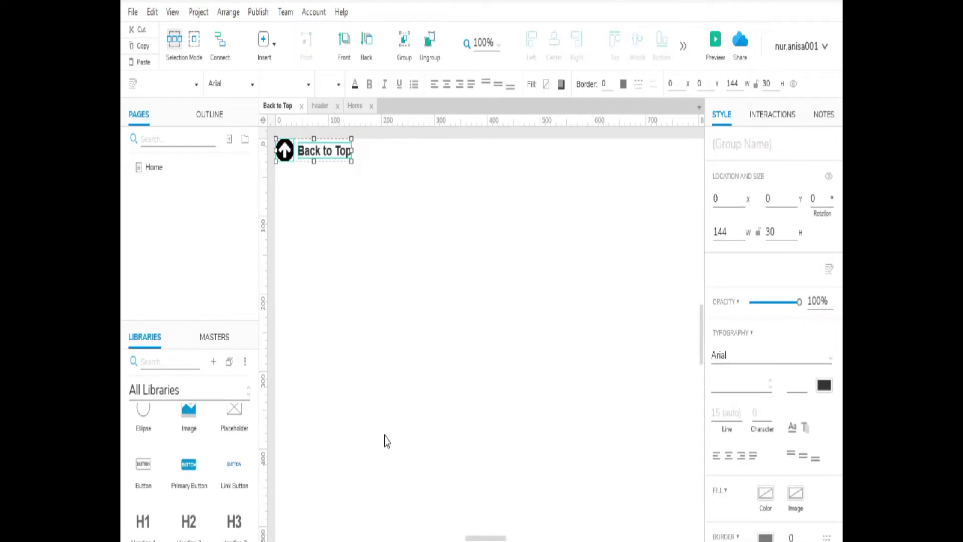
text(B)
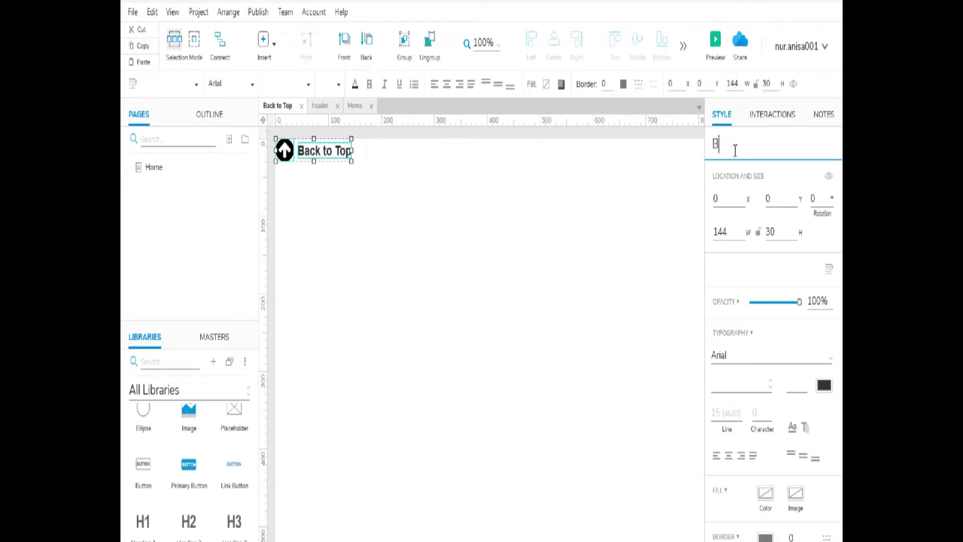
text(ack To Top)
key(Return)
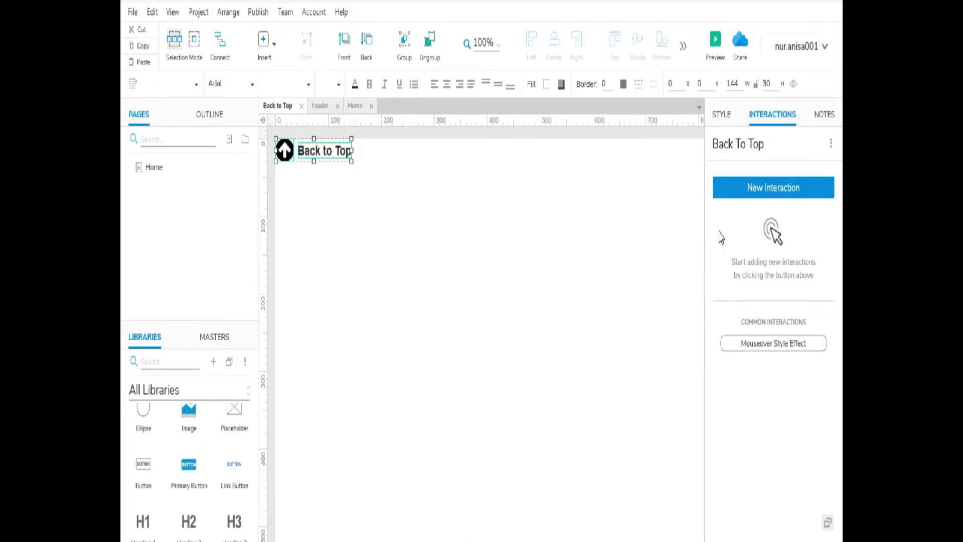
Step: Give the Back To Top group a Click or Tap interaction with a Raise Event action
click(771, 188)
click(567, 227)
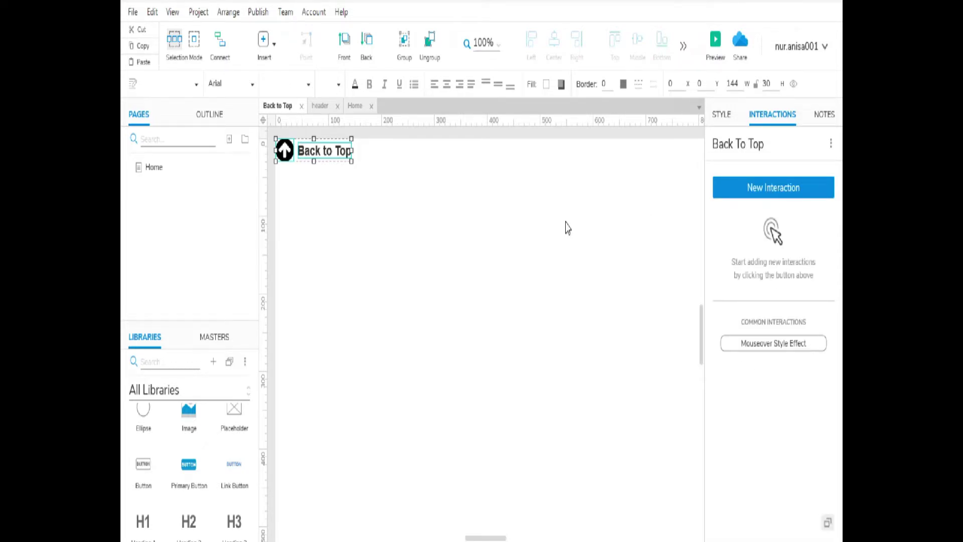
click(783, 190)
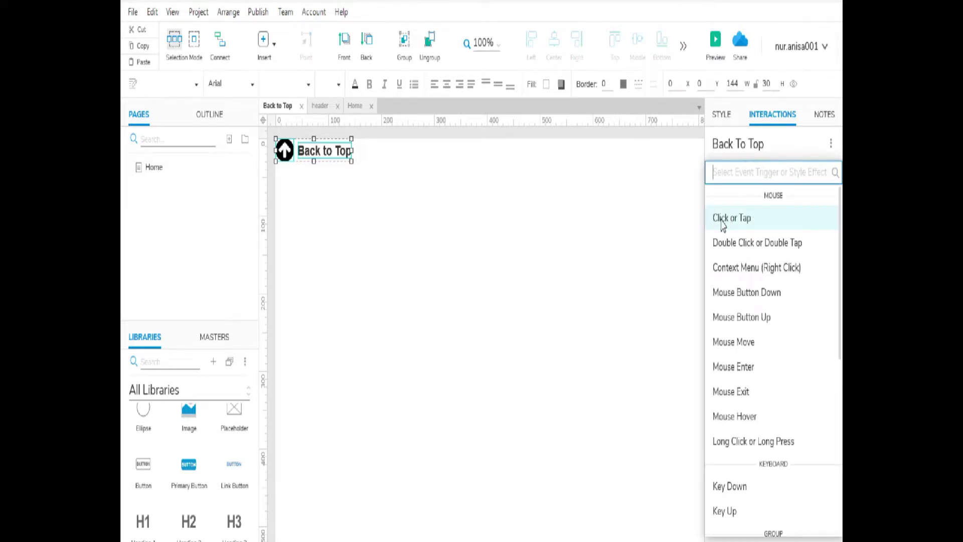
click(723, 221)
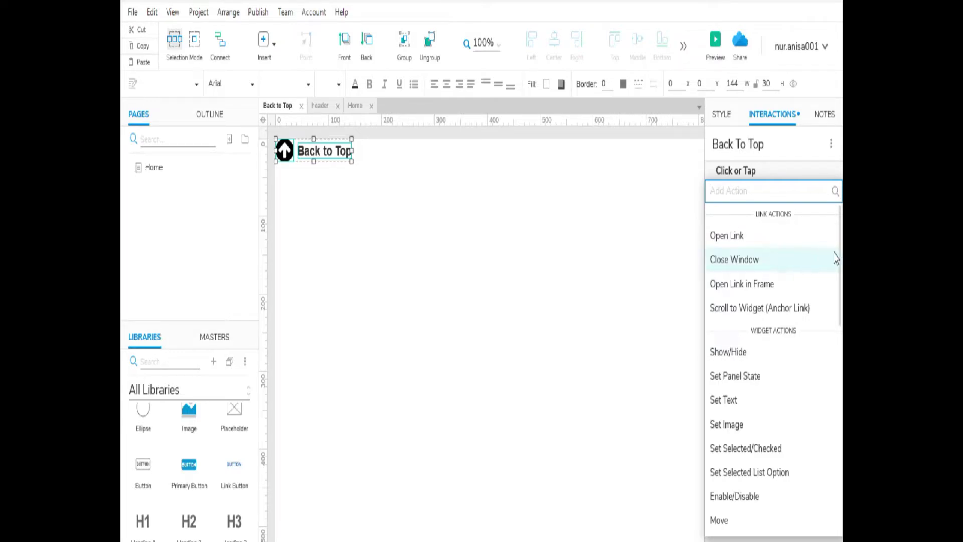
scroll(825, 258, down, 11)
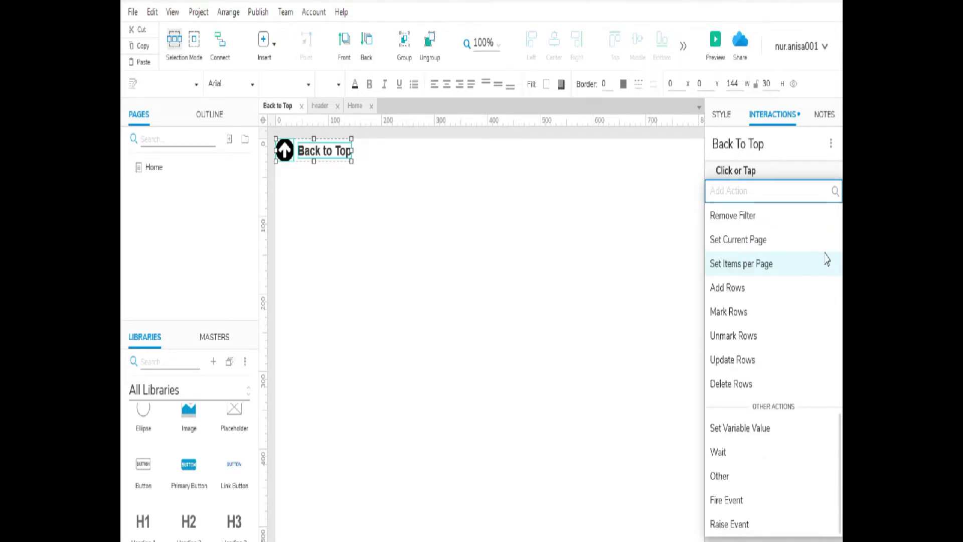
click(761, 524)
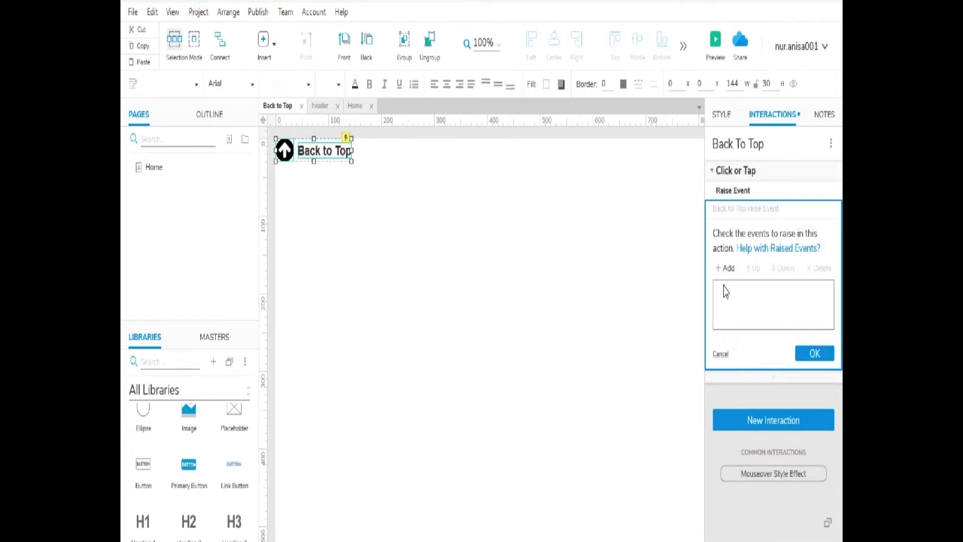
Step: Add an event named backtotop to the Raise Event action, enable it and confirm the action
click(724, 268)
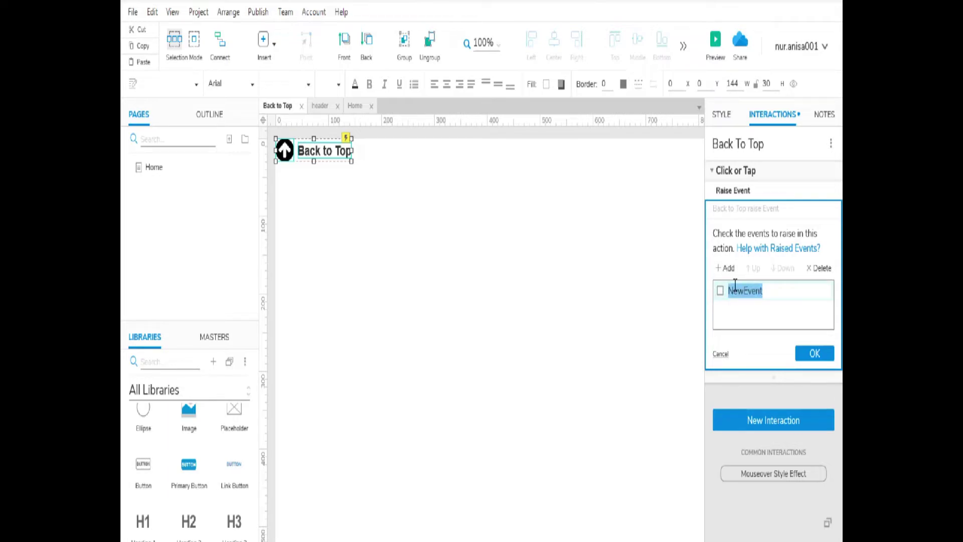
key(BackSpace)
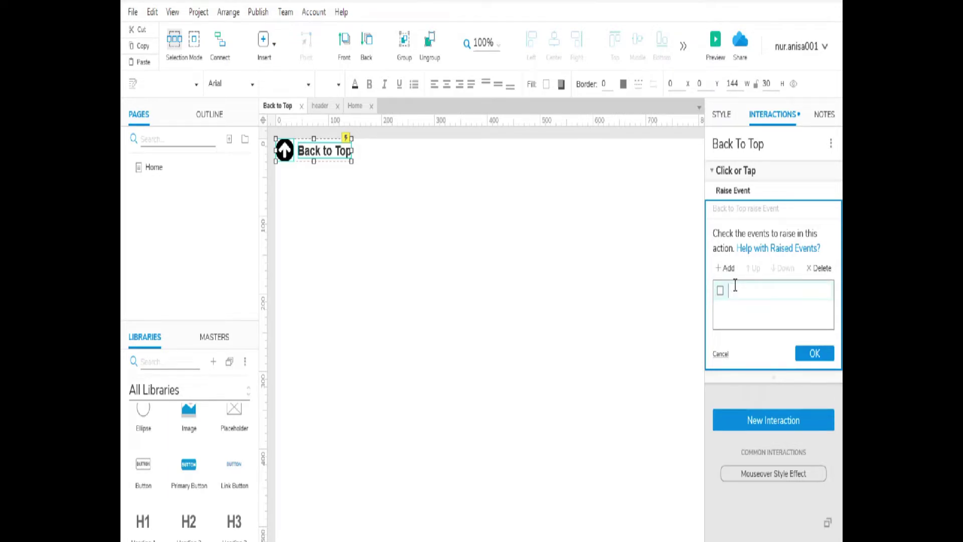
text(backtotop)
click(720, 291)
click(814, 354)
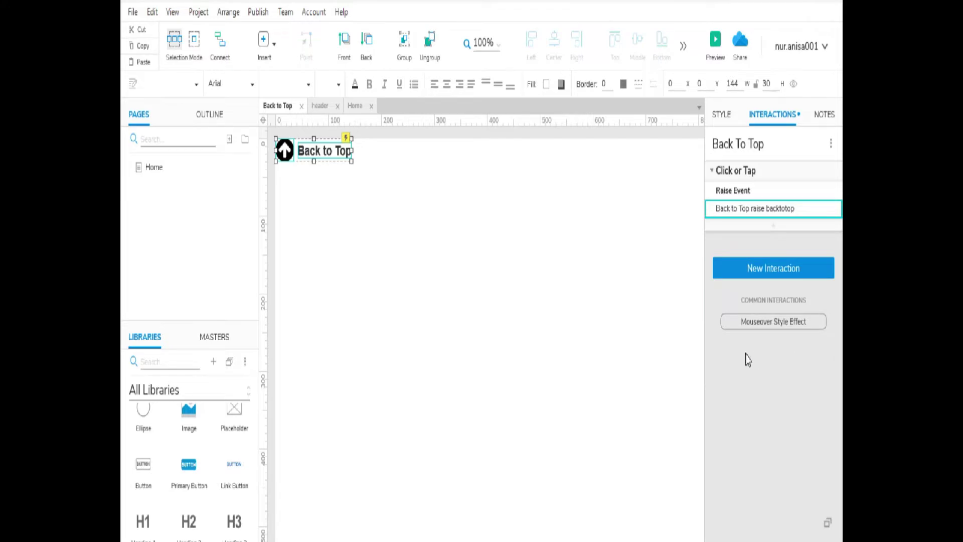
click(517, 346)
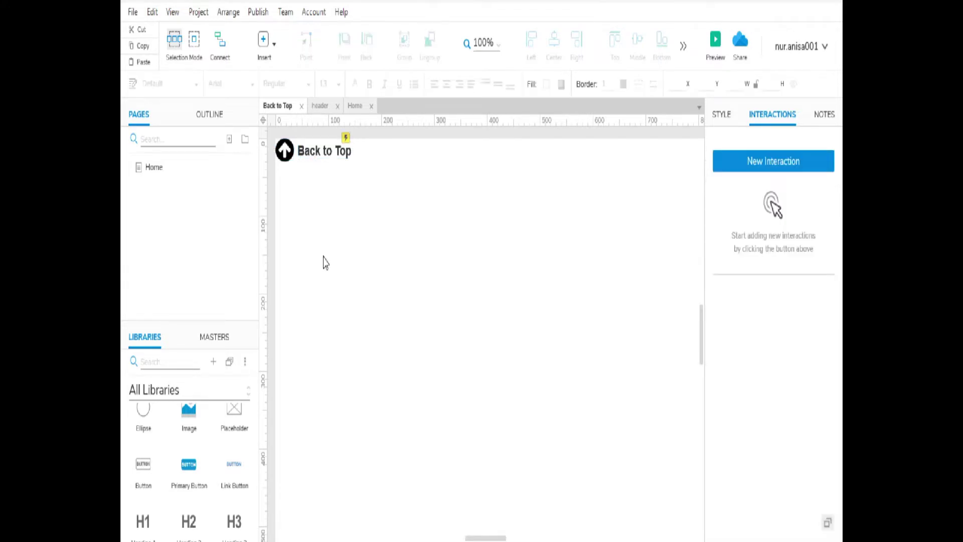
Step: On the Home page, give the Back to Top master a backtotop interaction with a Scroll to Widget (Anchor Link) action
click(159, 170)
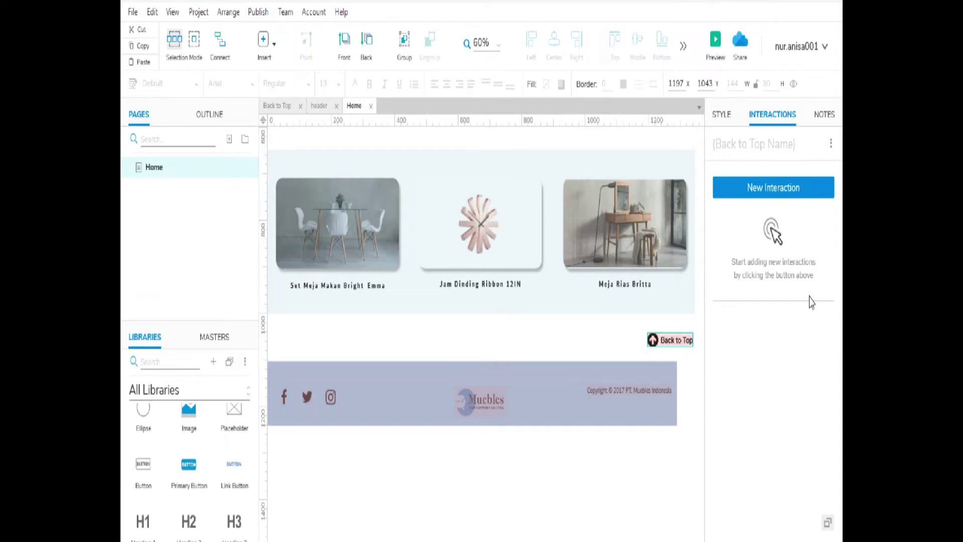
click(807, 195)
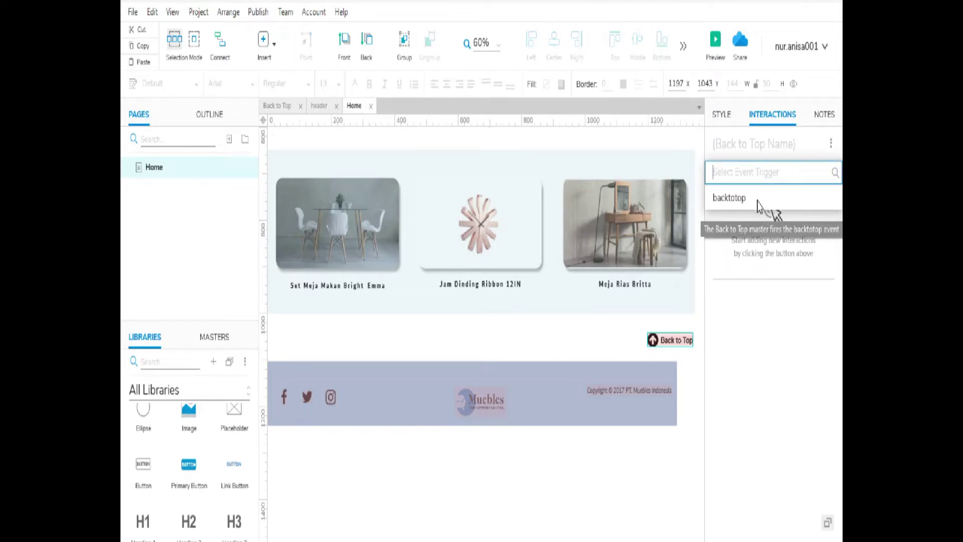
click(758, 203)
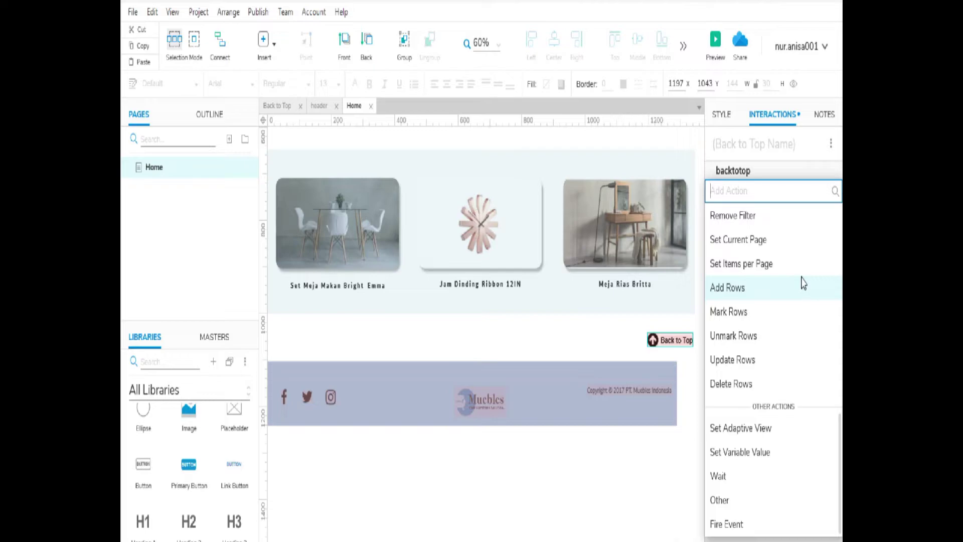
scroll(793, 301, up, 5)
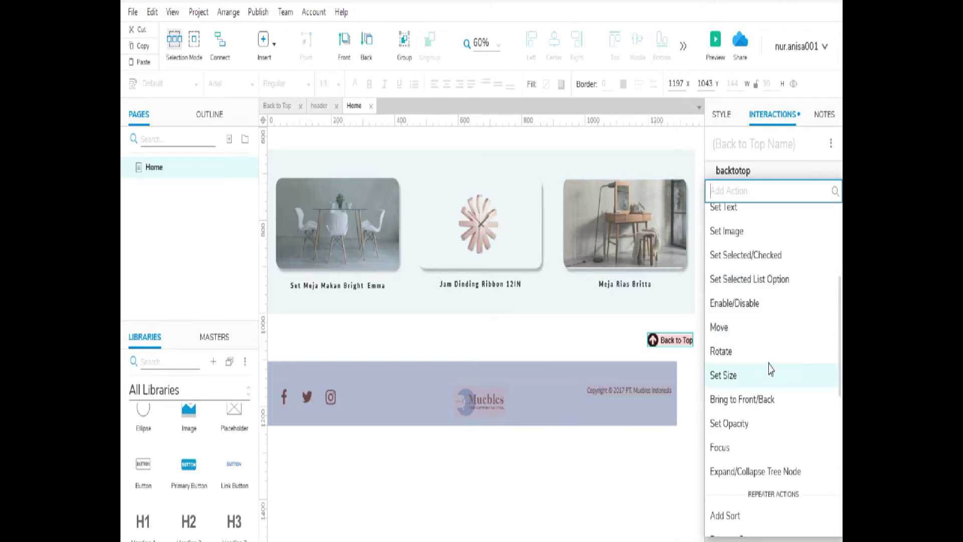
scroll(771, 370, up, 4)
click(765, 308)
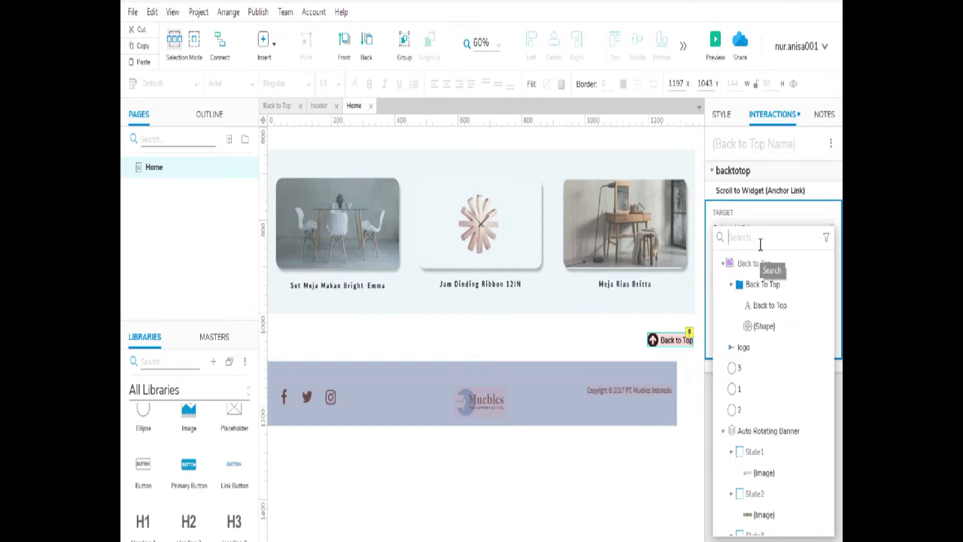
Step: Target the logo widget with the scroll action and animate it with Swing over 500 ms
text(lo)
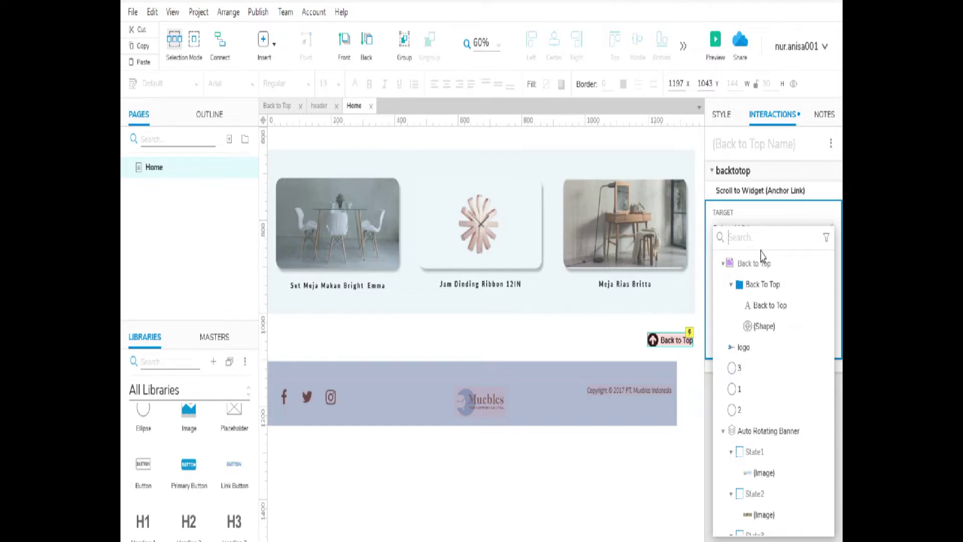
text(go)
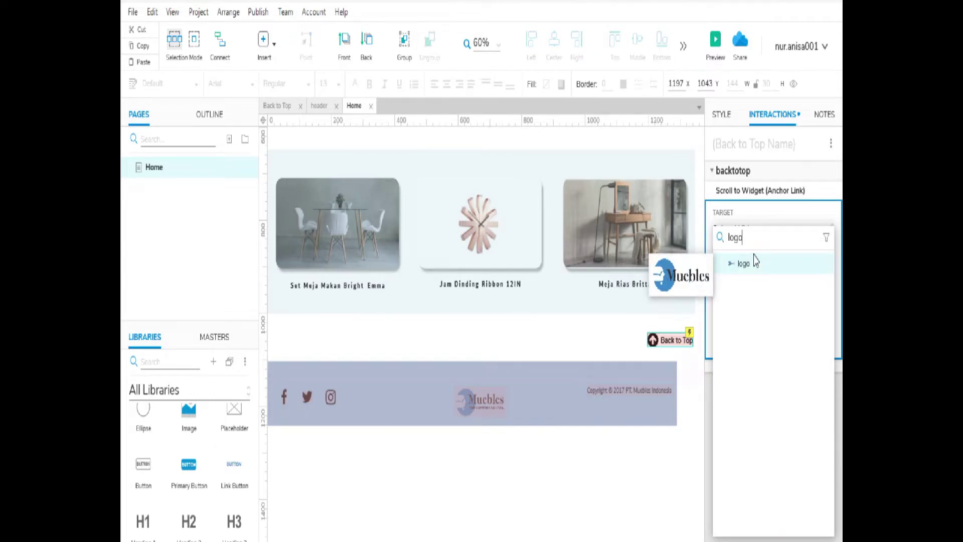
click(754, 264)
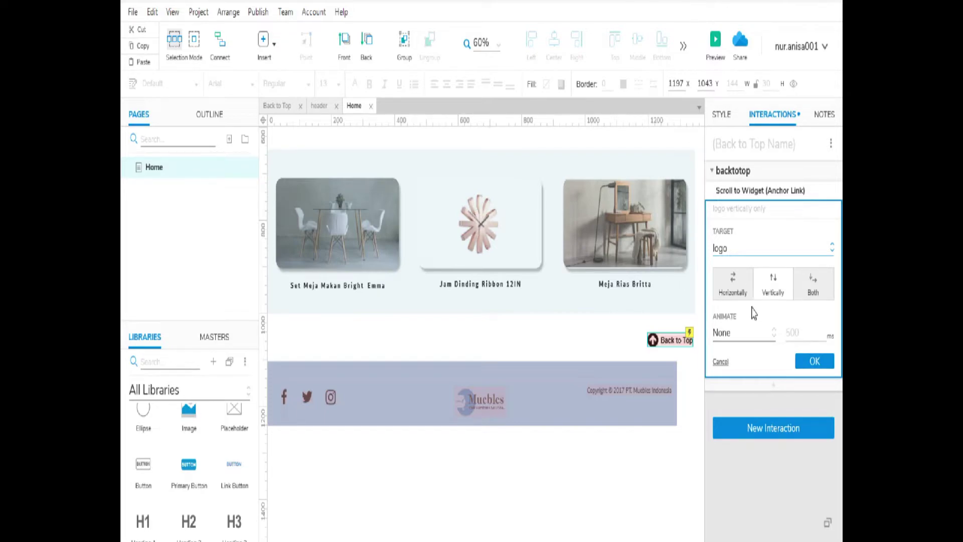
click(745, 341)
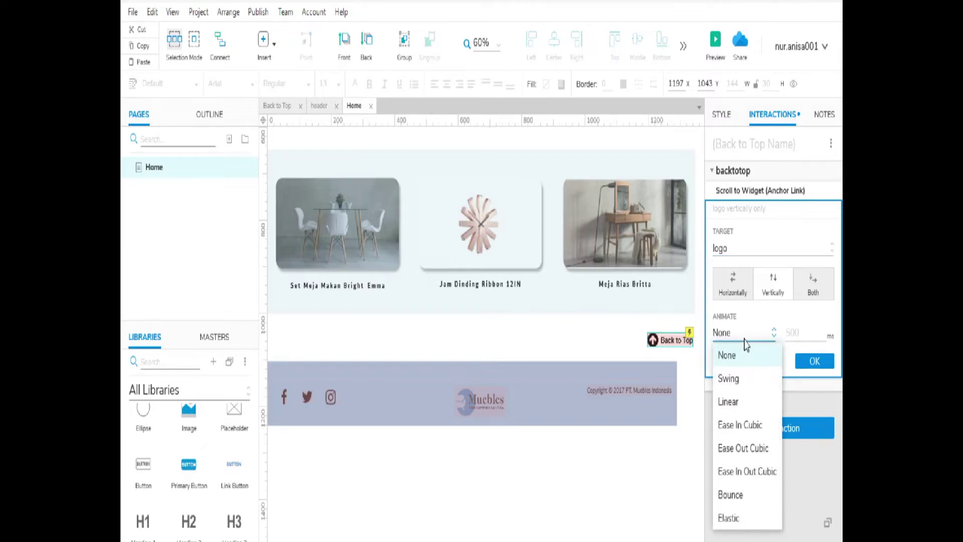
click(739, 379)
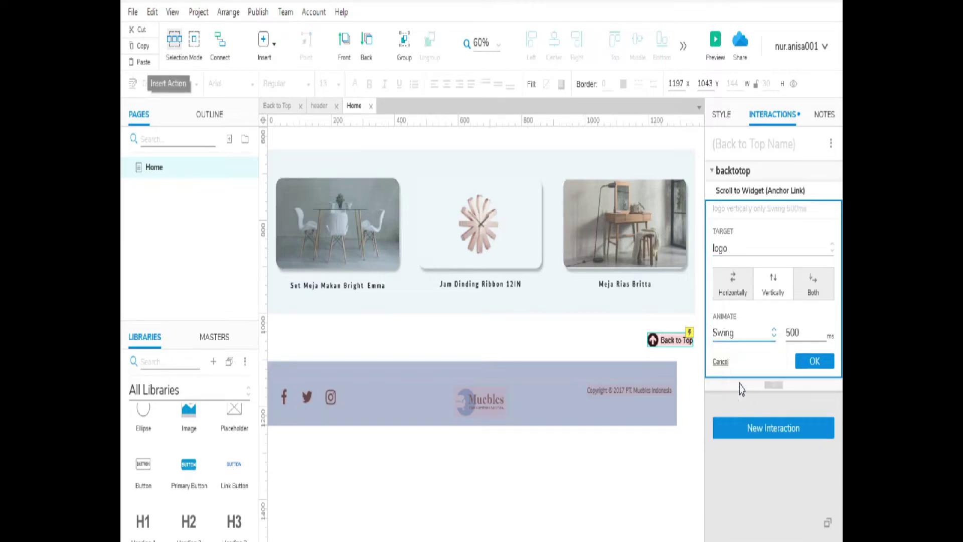
click(801, 363)
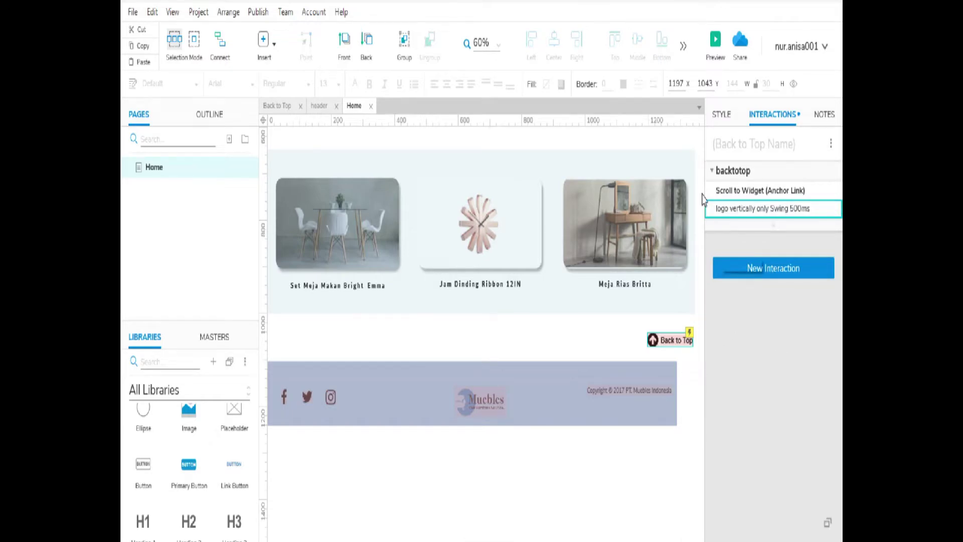
Step: Preview the Home page in the browser and test the Back to Top link above the footer
click(716, 40)
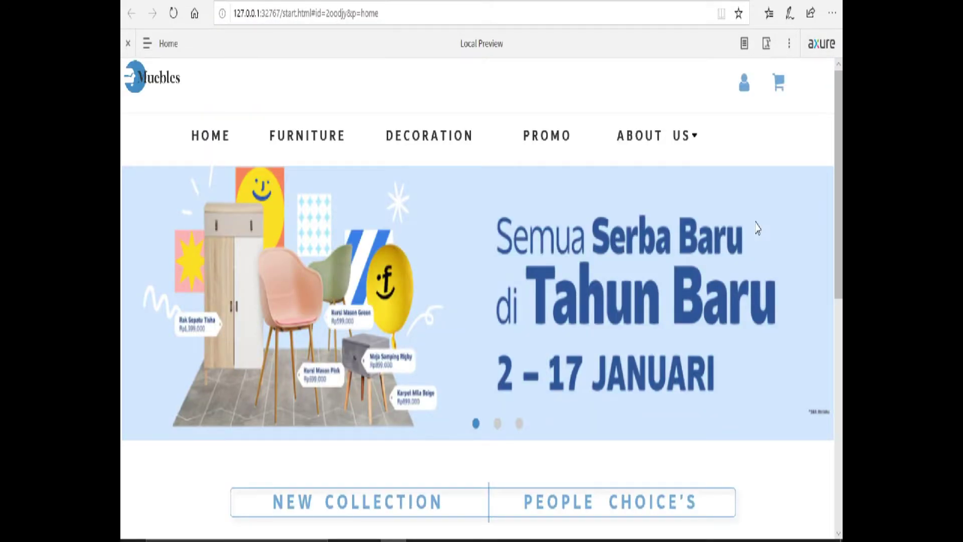
scroll(757, 227, down, 5)
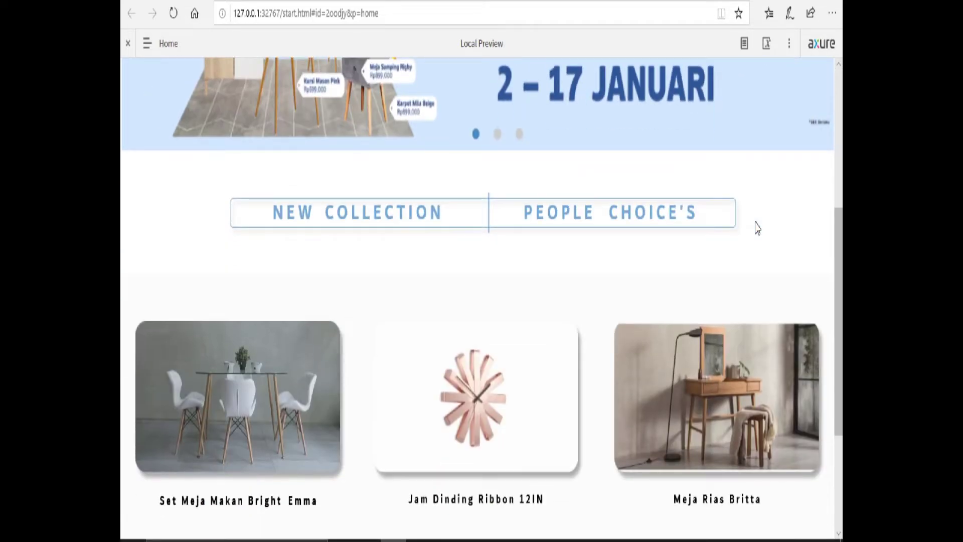
scroll(758, 228, down, 4)
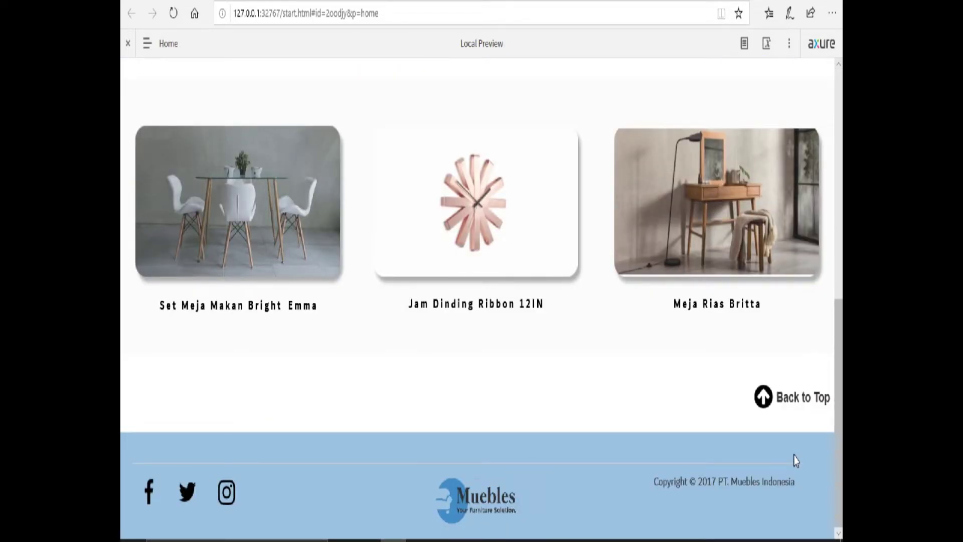
click(763, 398)
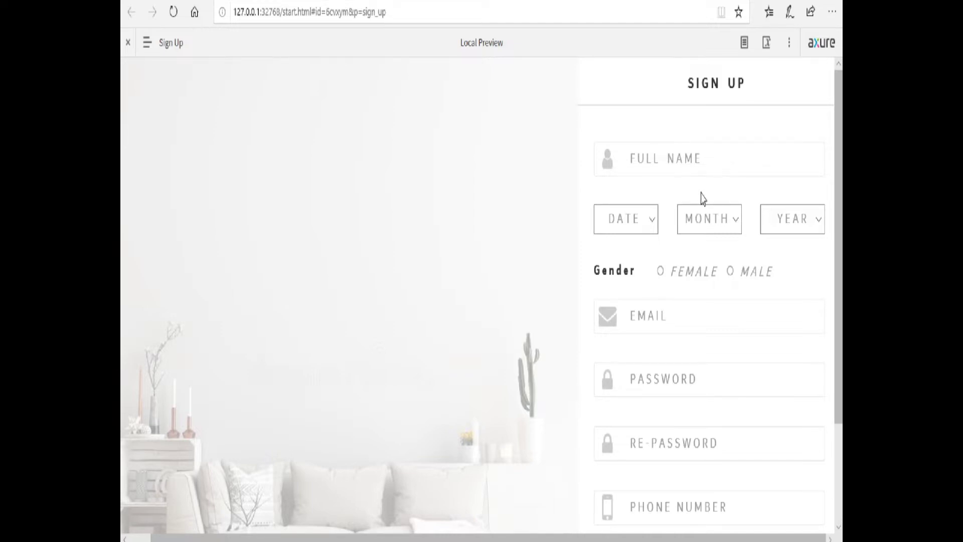
Step: Test the Sign Up page preview by submitting the form with all its fields empty
scroll(706, 197, down, 3)
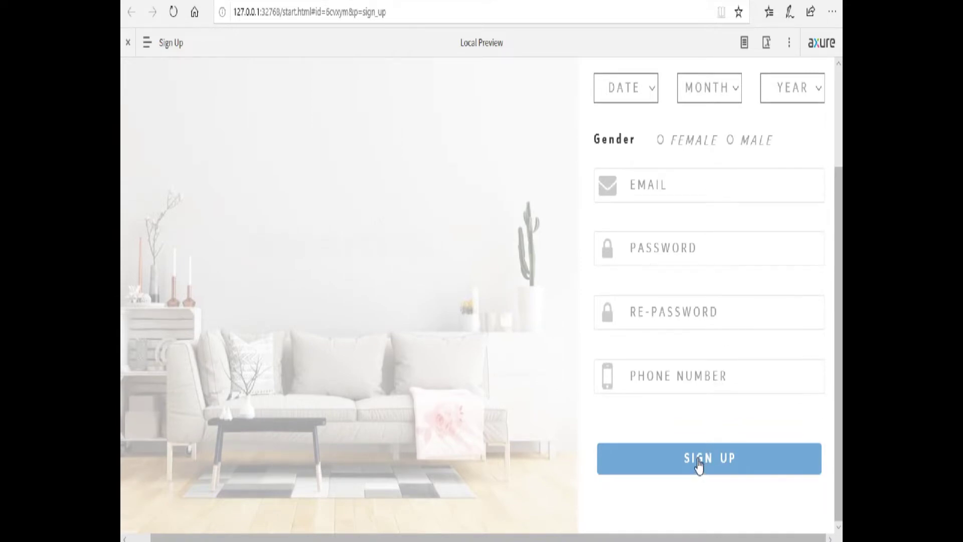
click(693, 467)
scroll(754, 422, up, 3)
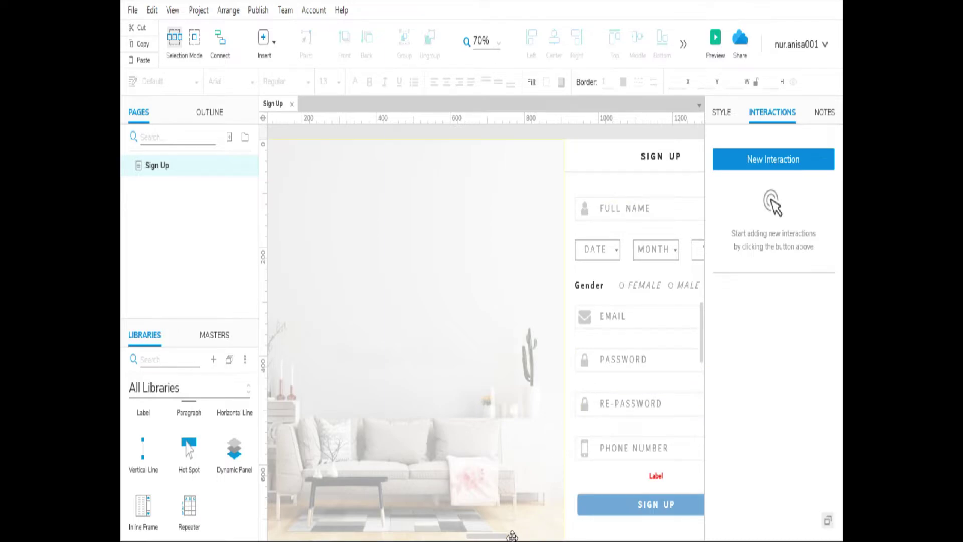
Step: Check the widget names of the Sign Up page's text fields, date droplist and gender radio button, and inspect the Sign Up button
scroll(498, 538, right, 5)
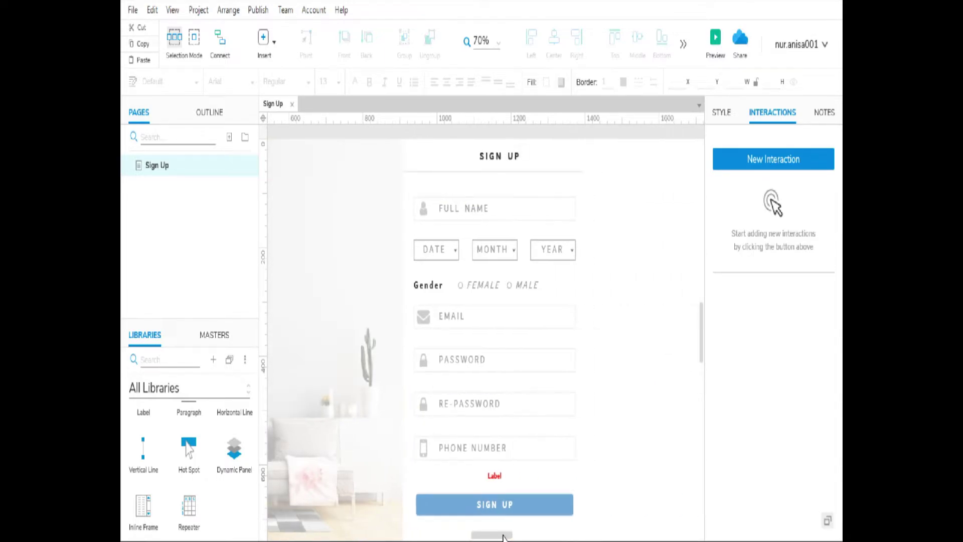
click(514, 209)
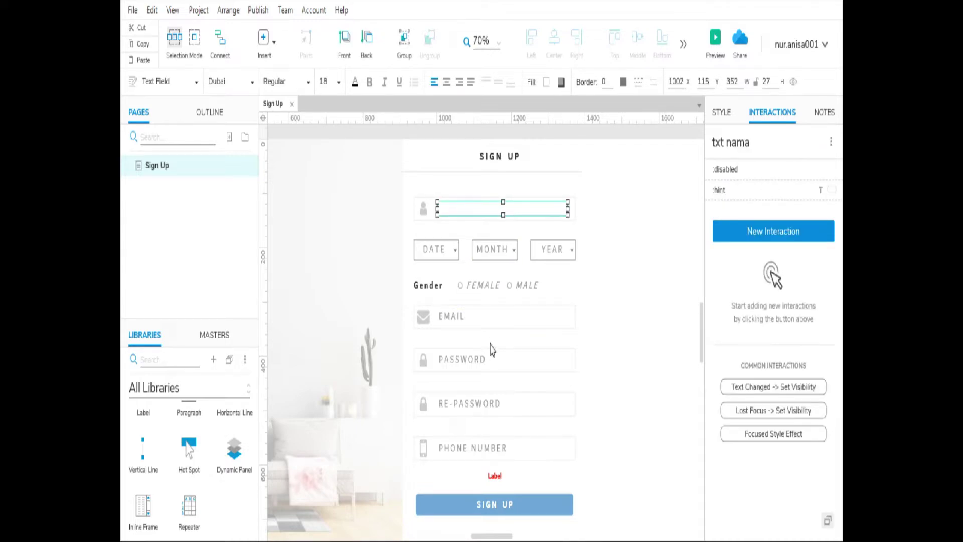
click(480, 320)
click(480, 359)
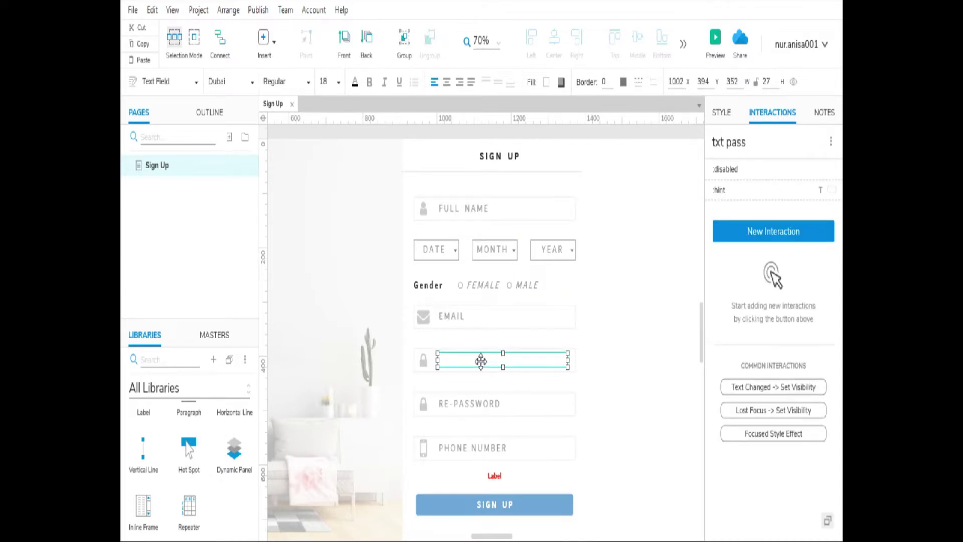
click(464, 405)
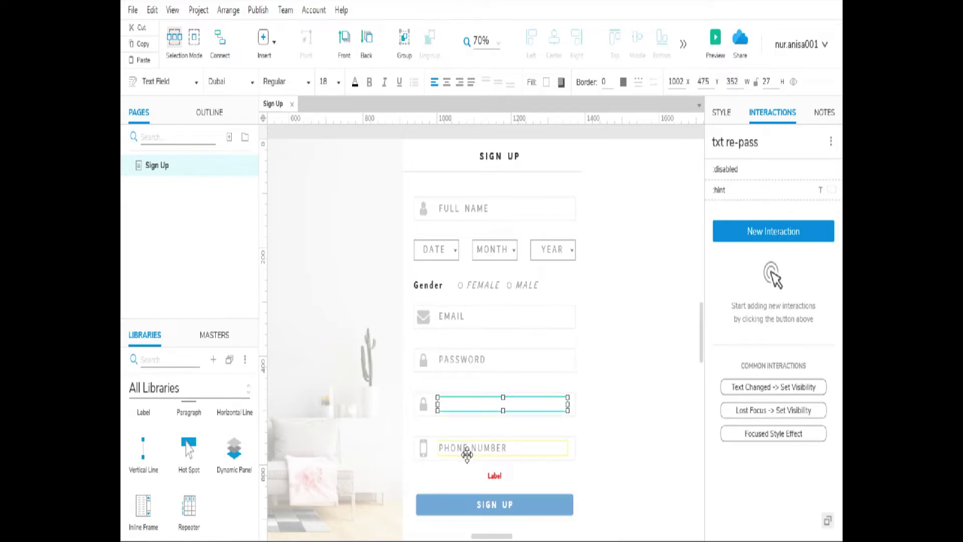
click(467, 453)
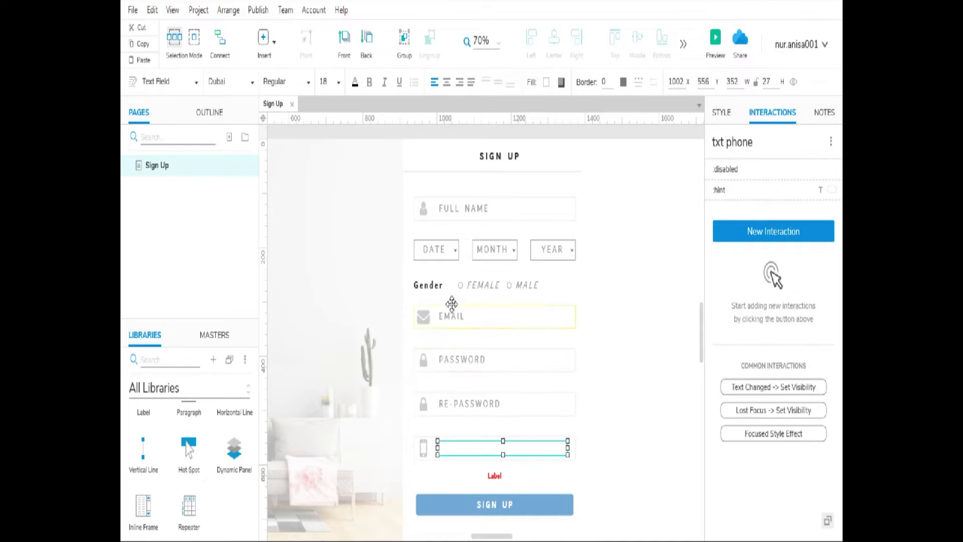
click(425, 209)
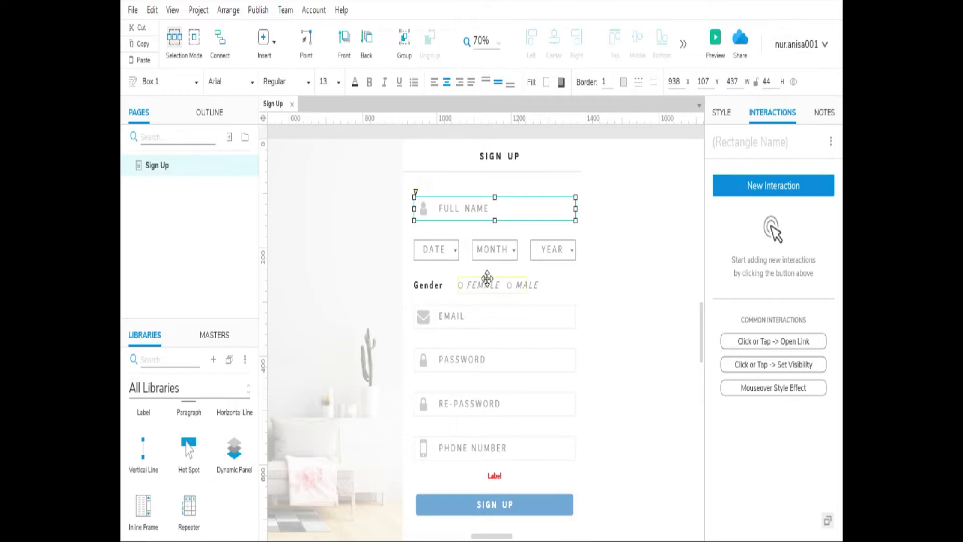
click(453, 252)
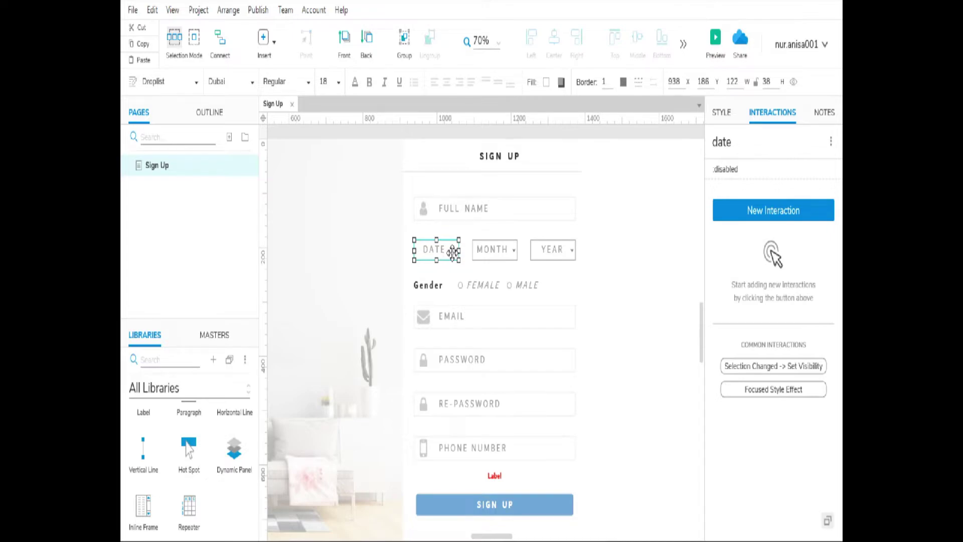
click(464, 285)
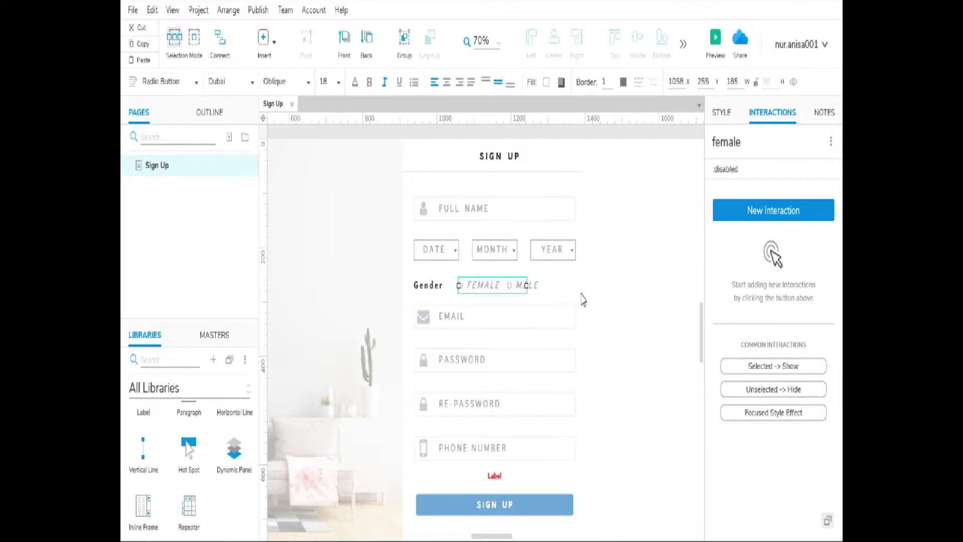
scroll(582, 300, down, 3)
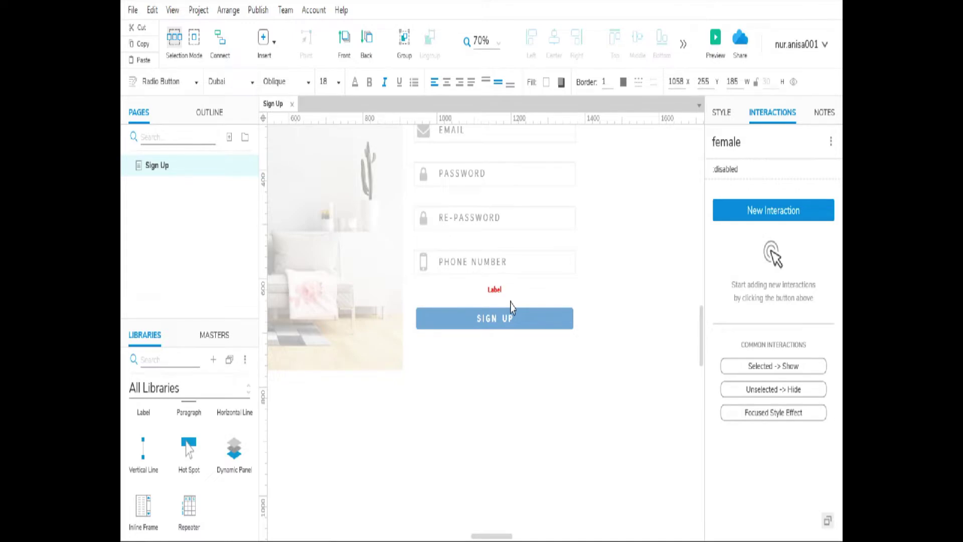
click(498, 308)
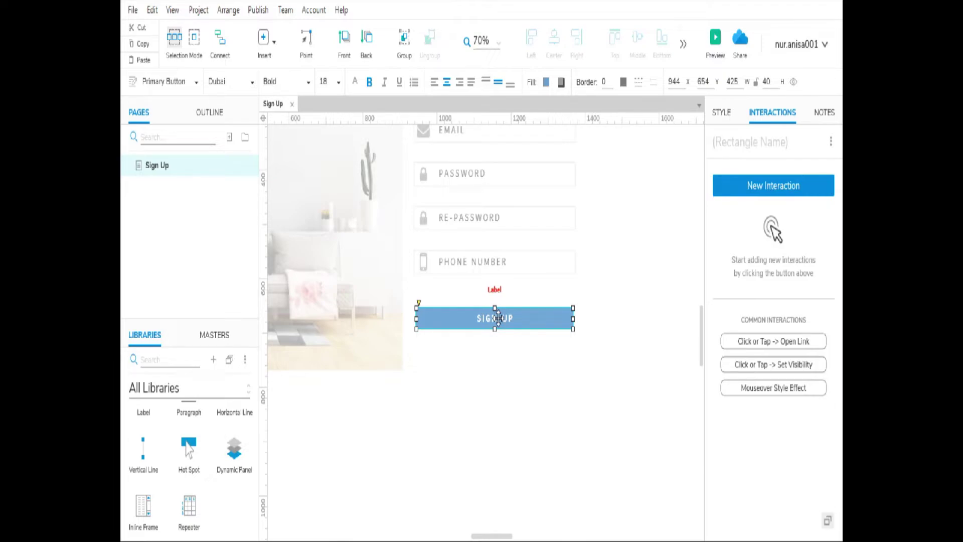
Step: Delete the placeholder text from the red Error Message label above the Sign Up button
click(495, 289)
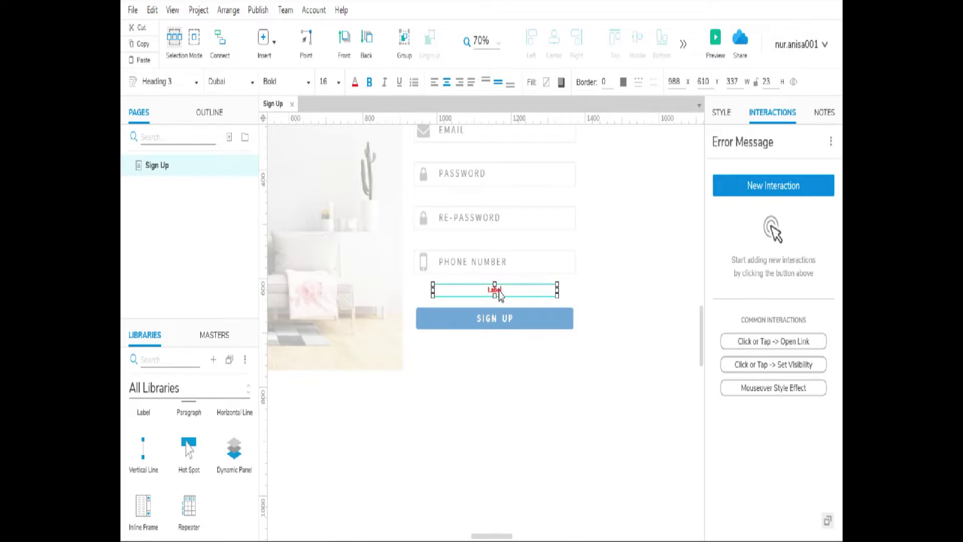
double_click(499, 290)
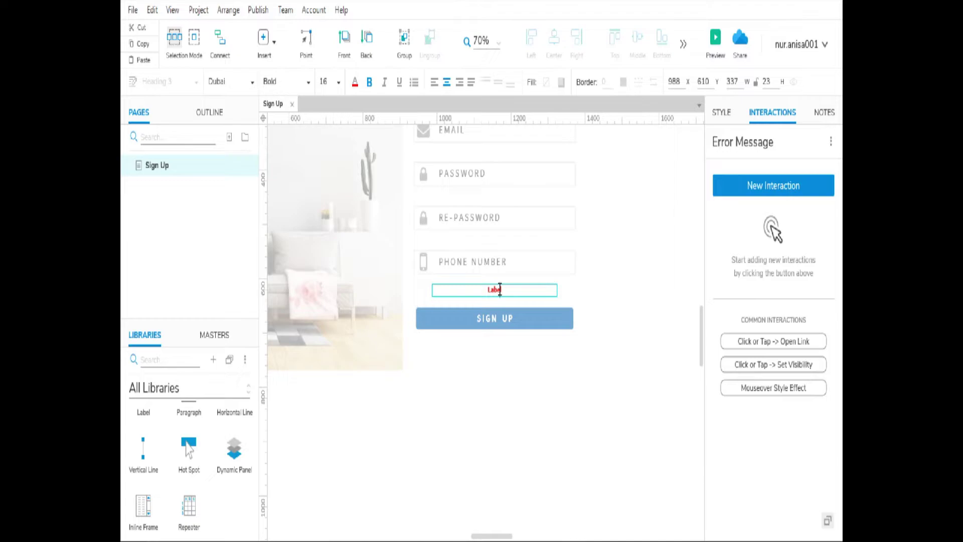
double_click(499, 290)
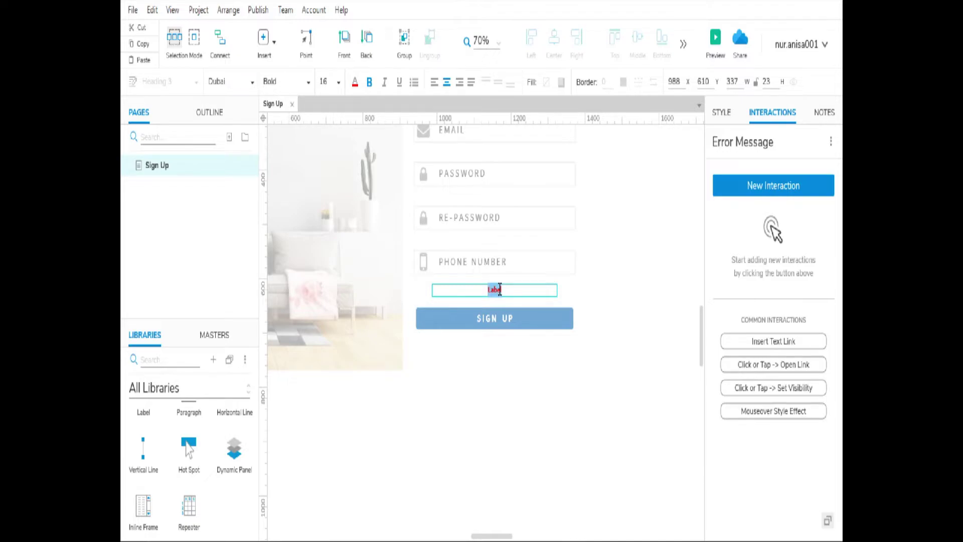
key(BackSpace)
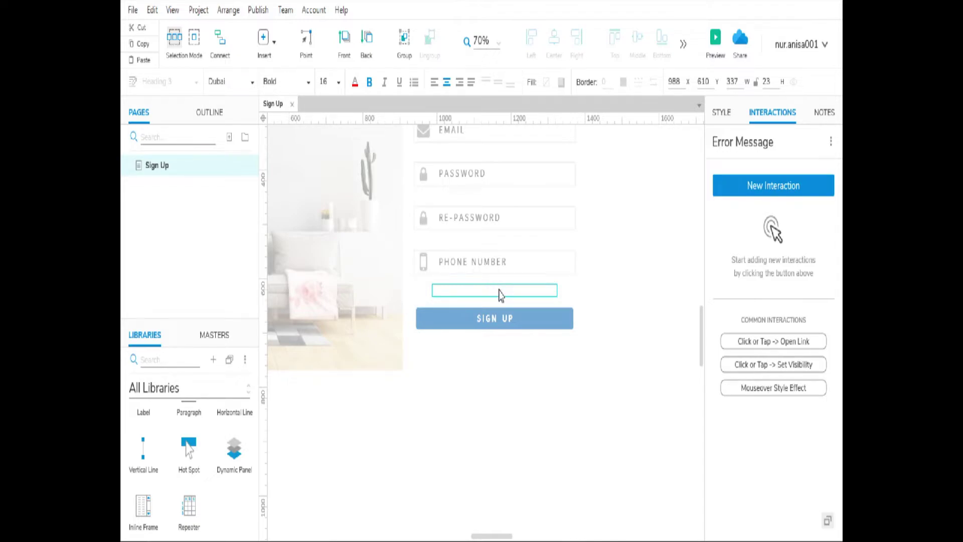
click(578, 301)
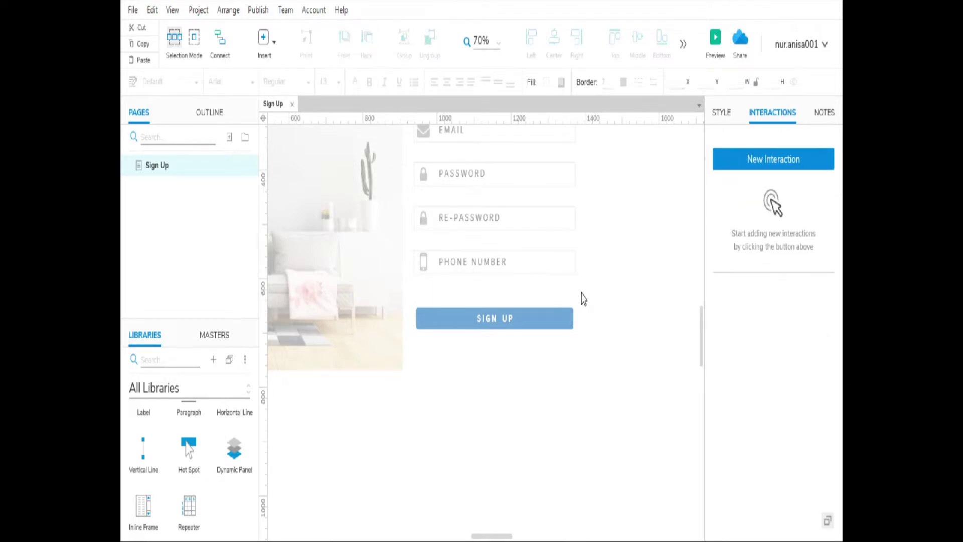
Step: Give the Sign Up button a Click or Tap interaction without choosing an action
click(529, 316)
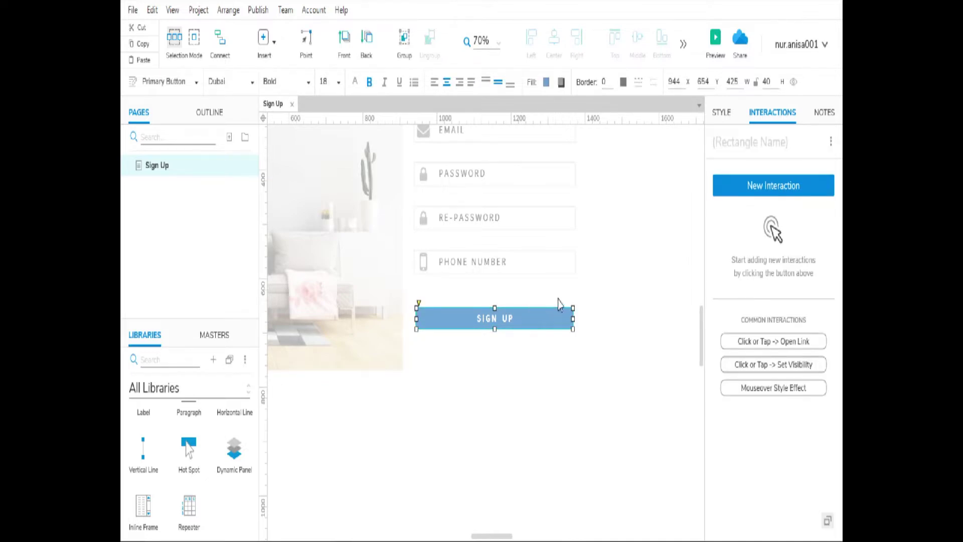
click(592, 288)
scroll(567, 382, up, 1)
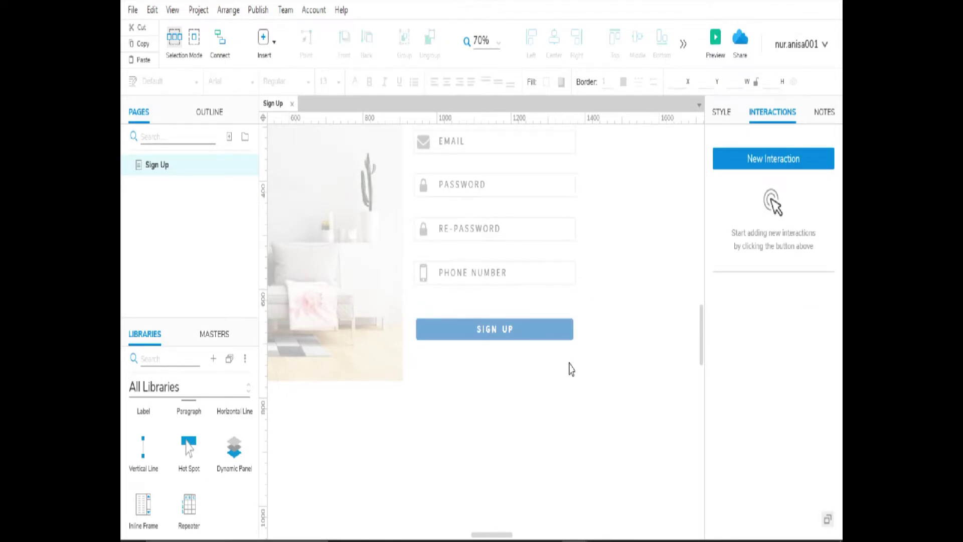
click(532, 328)
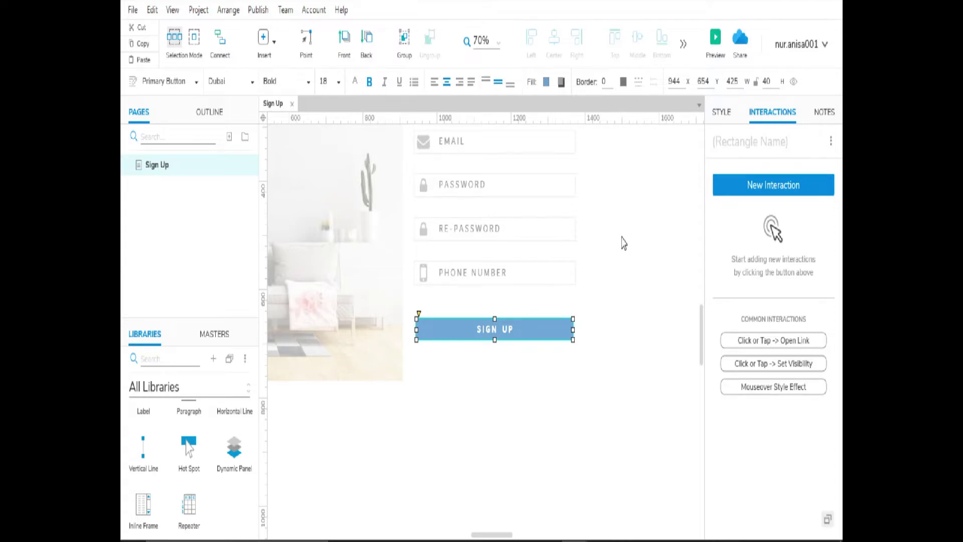
click(753, 181)
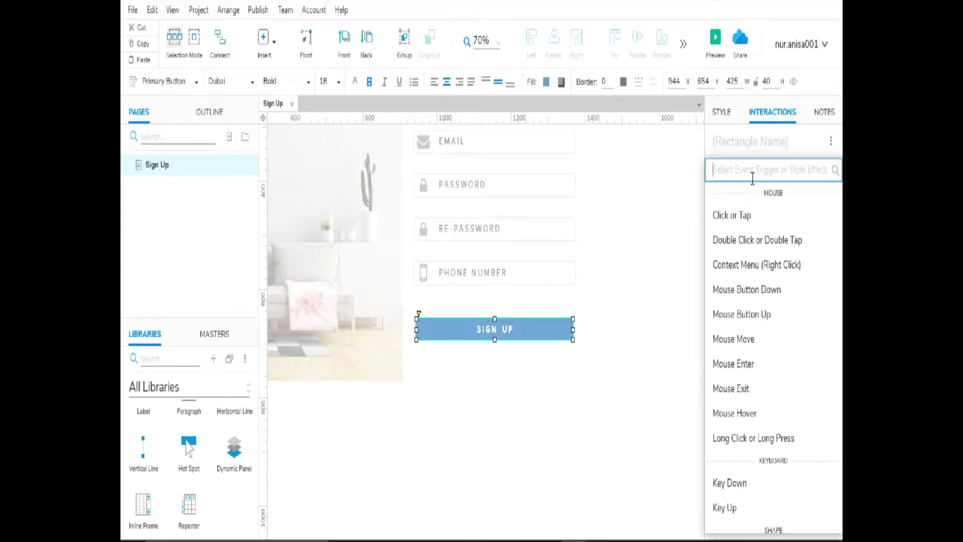
click(741, 225)
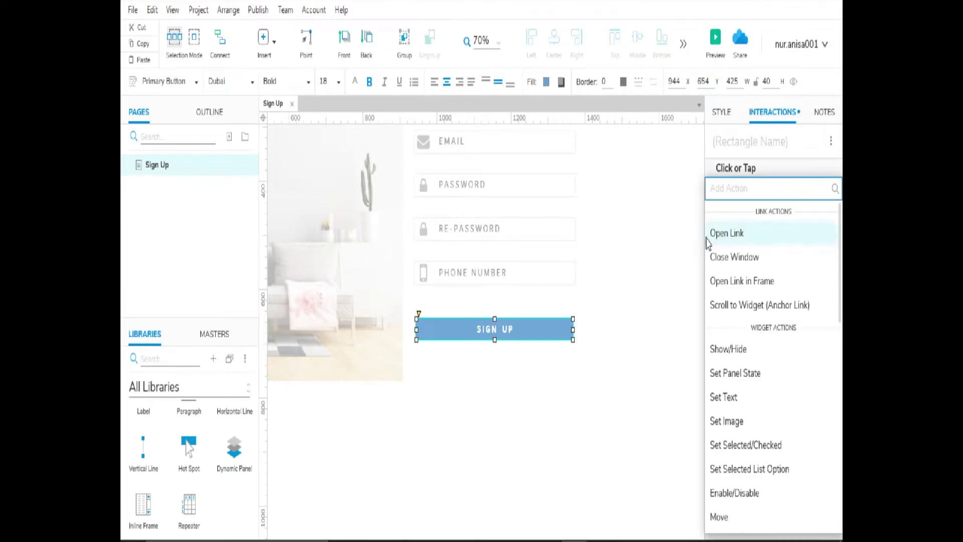
click(673, 277)
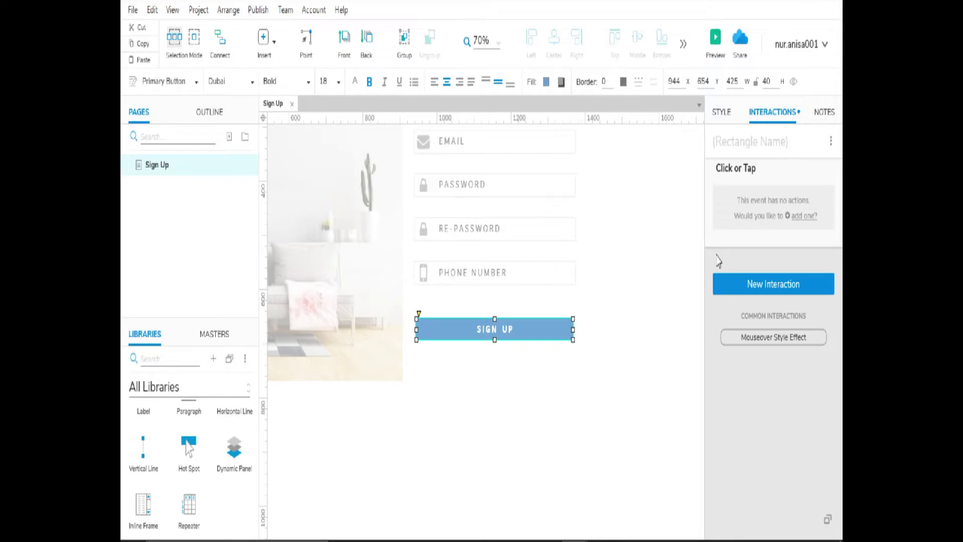
Step: Enable cases for the Click or Tap event and add the case "fullname harus diisi" with the condition that text on txt nama equals empty text
mouse_move(795, 231)
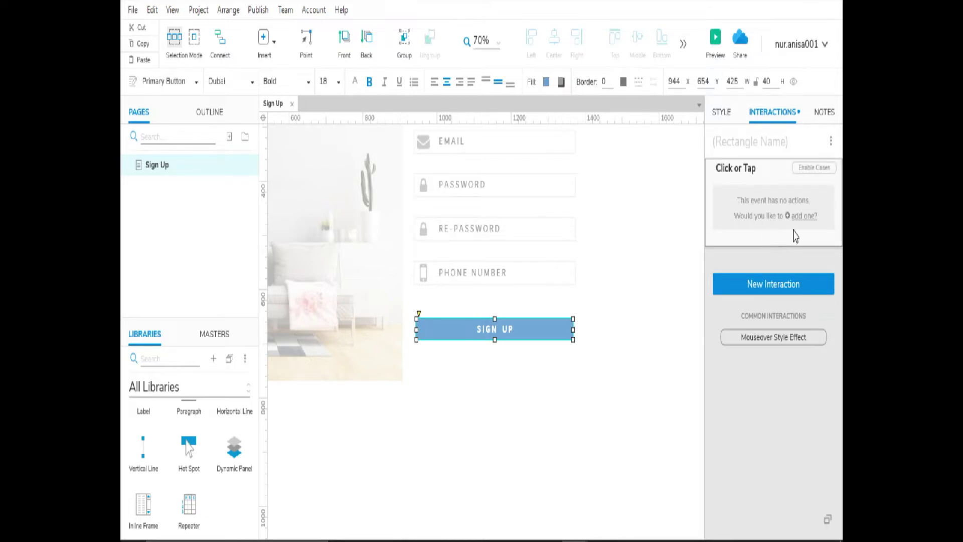
click(810, 171)
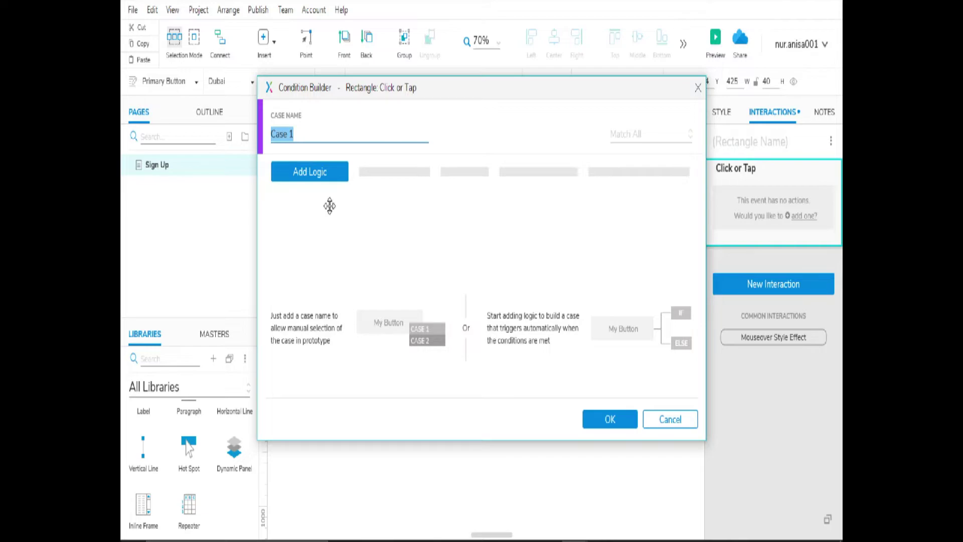
text(fullname harus diisi)
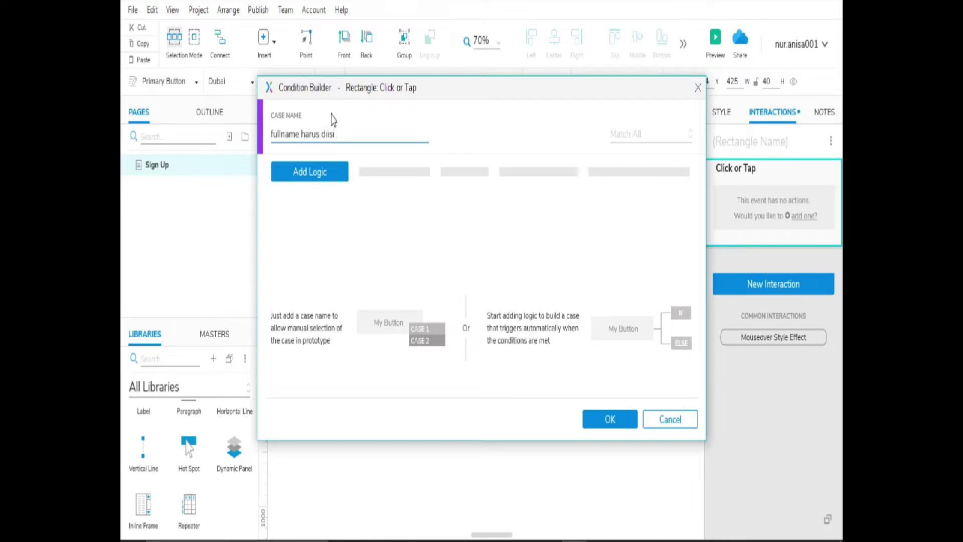
click(304, 181)
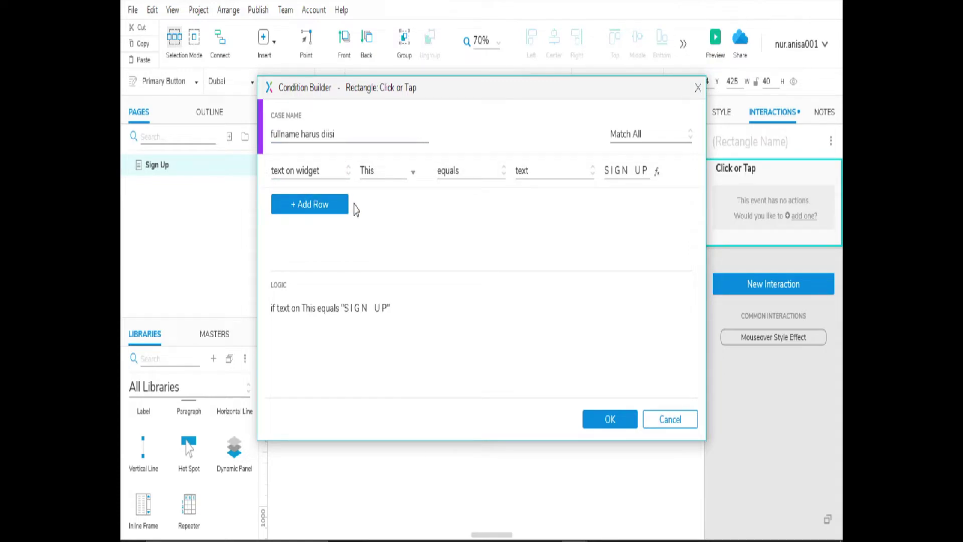
click(390, 172)
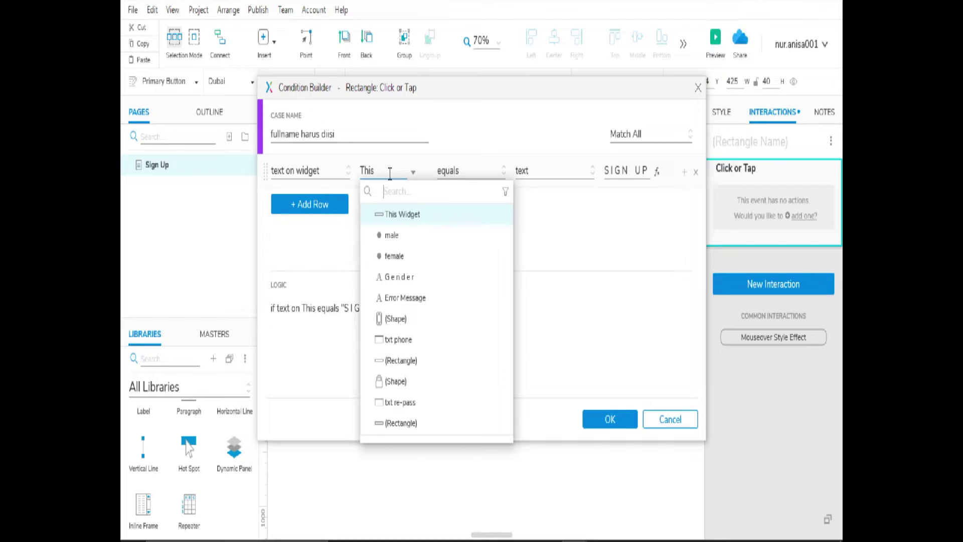
text(tx)
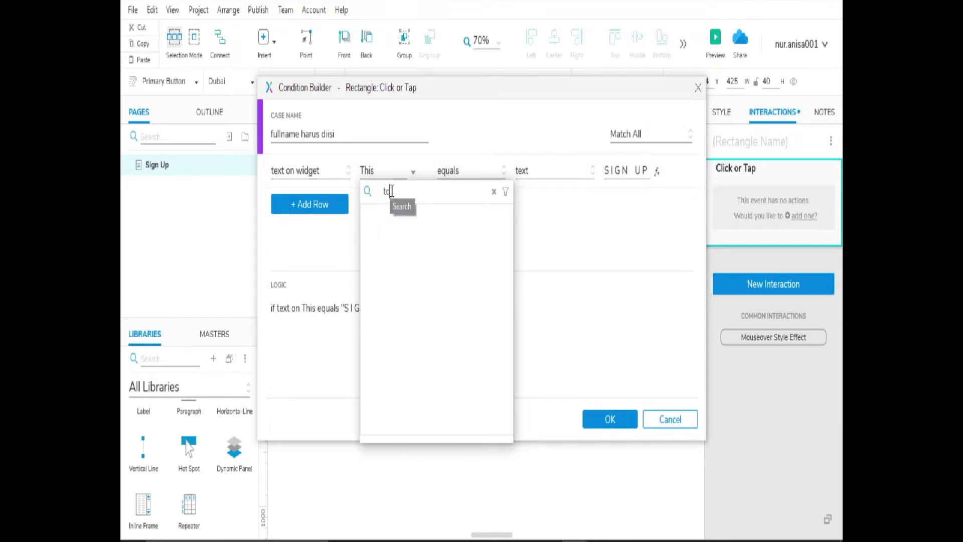
click(400, 298)
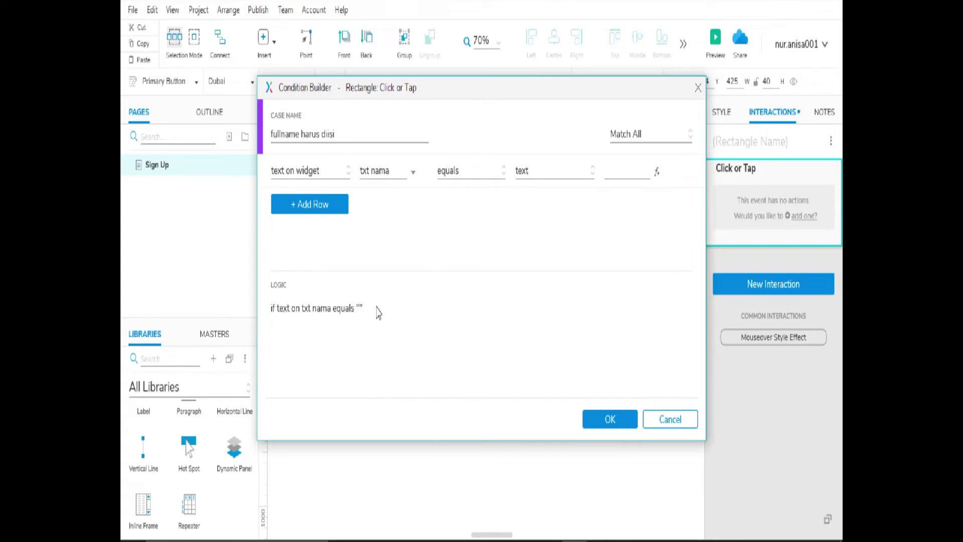
click(597, 424)
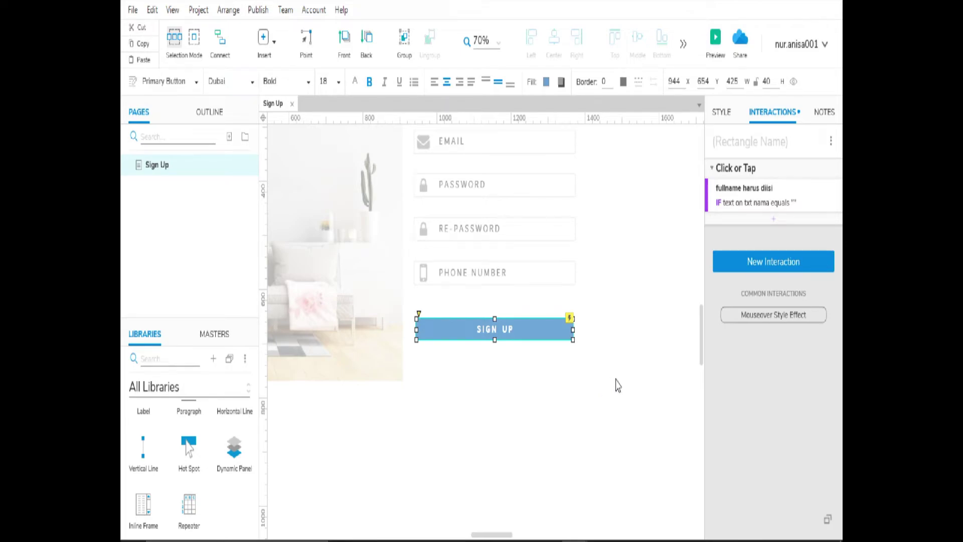
Step: Add a Set Text action to the "fullname harus diisi" case that sets Error Message to "fullname harus diisi"
click(773, 219)
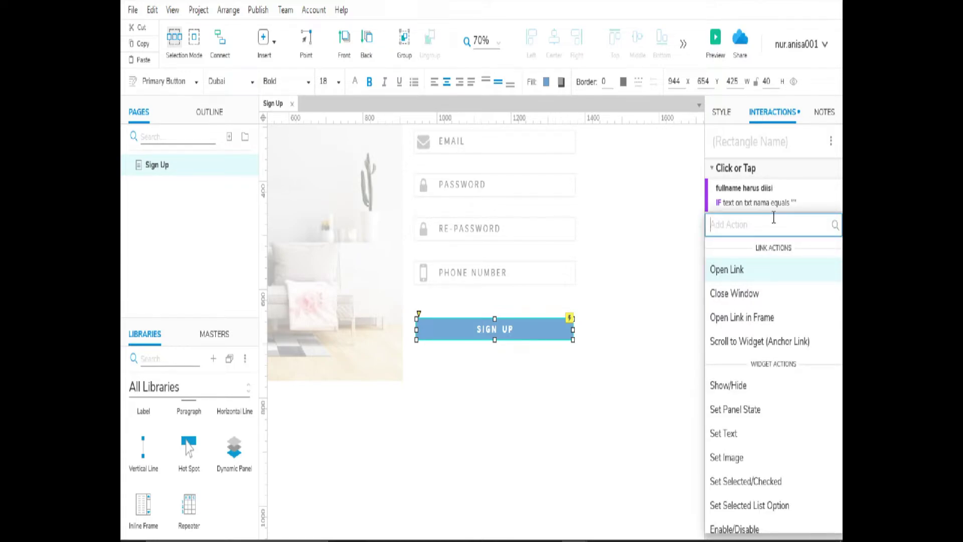
click(754, 438)
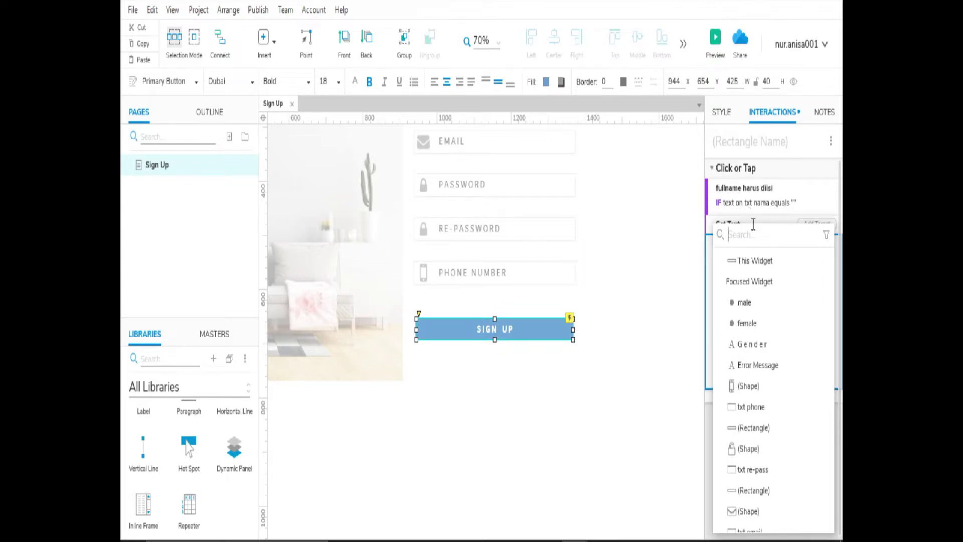
text(er)
click(760, 265)
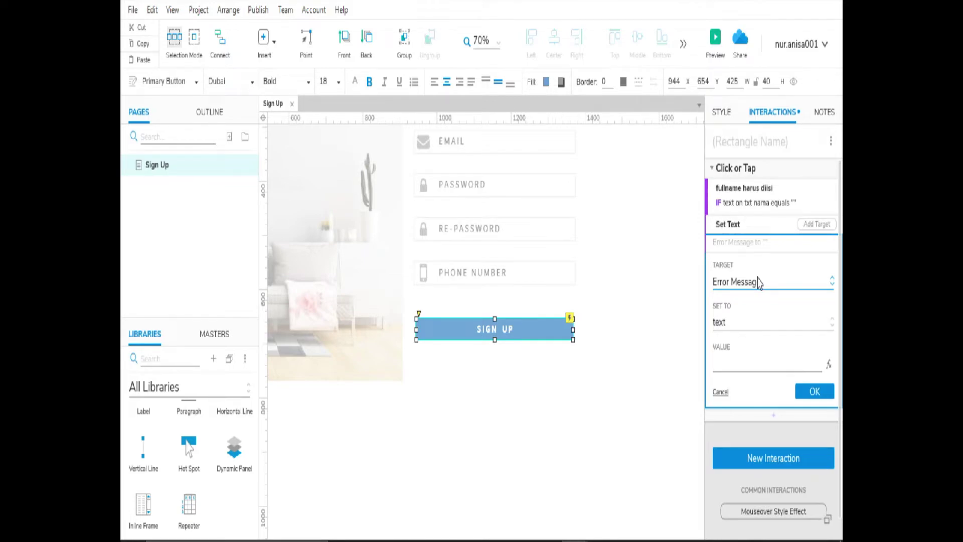
click(735, 364)
text(fullname harus)
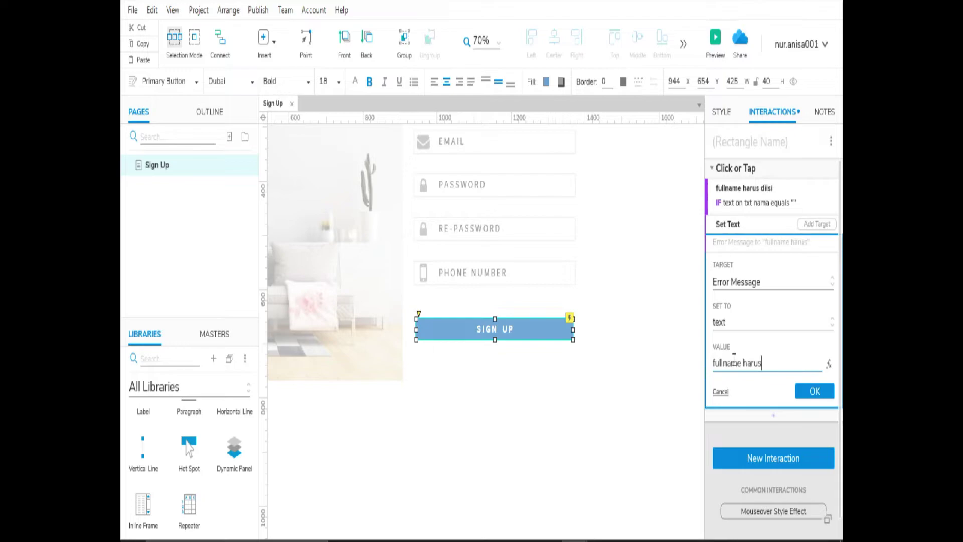
text( diisi)
click(805, 393)
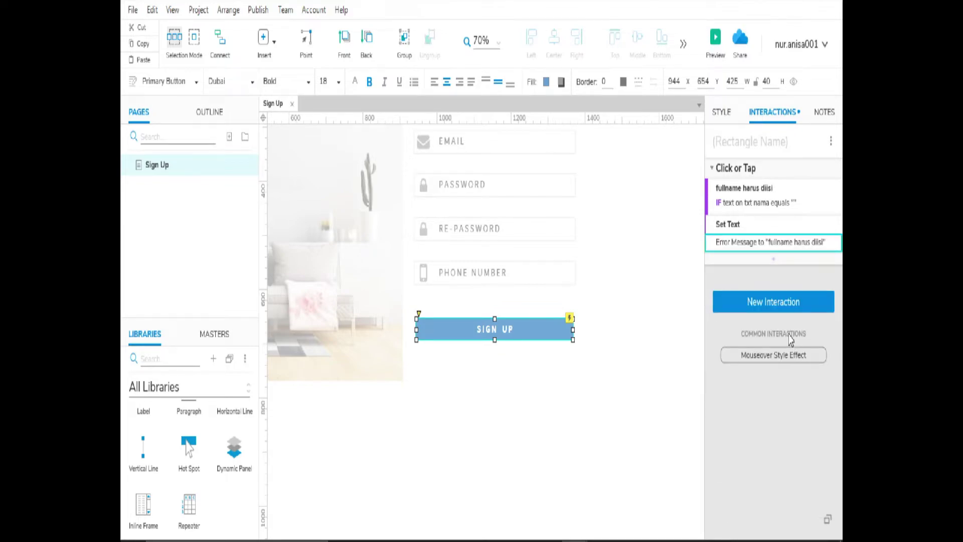
Step: Add a Wait action of 1000 ms after the Set Text action in the "fullname harus diisi" case
click(776, 264)
scroll(763, 372, down, 10)
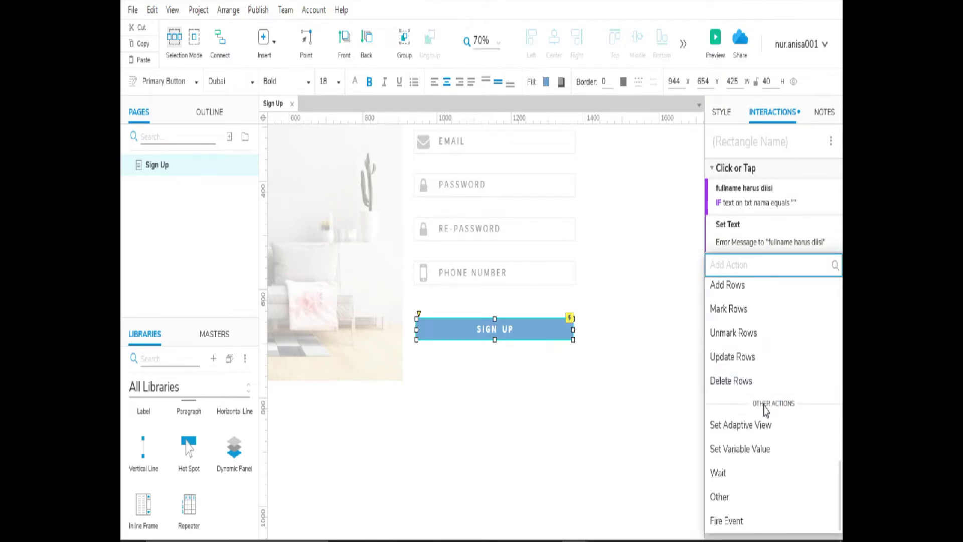
click(726, 473)
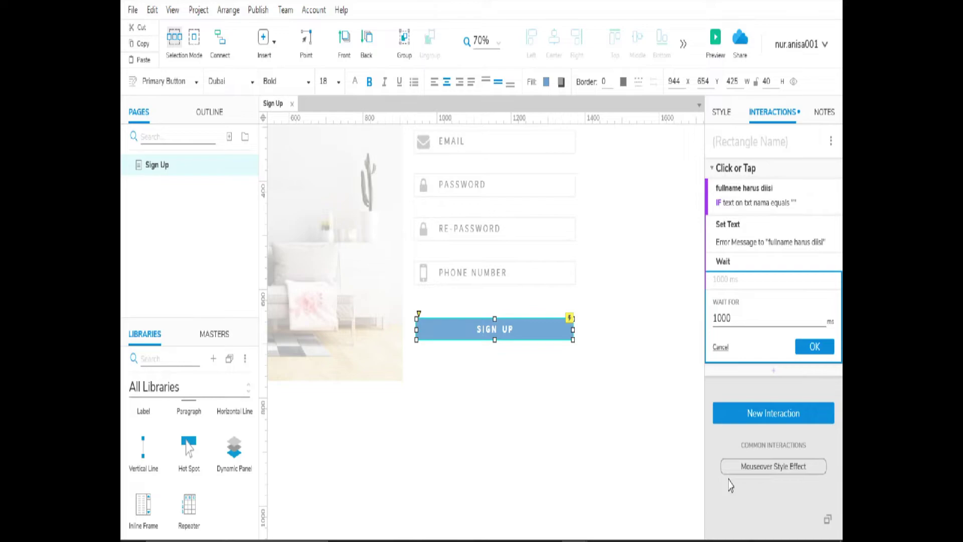
click(805, 347)
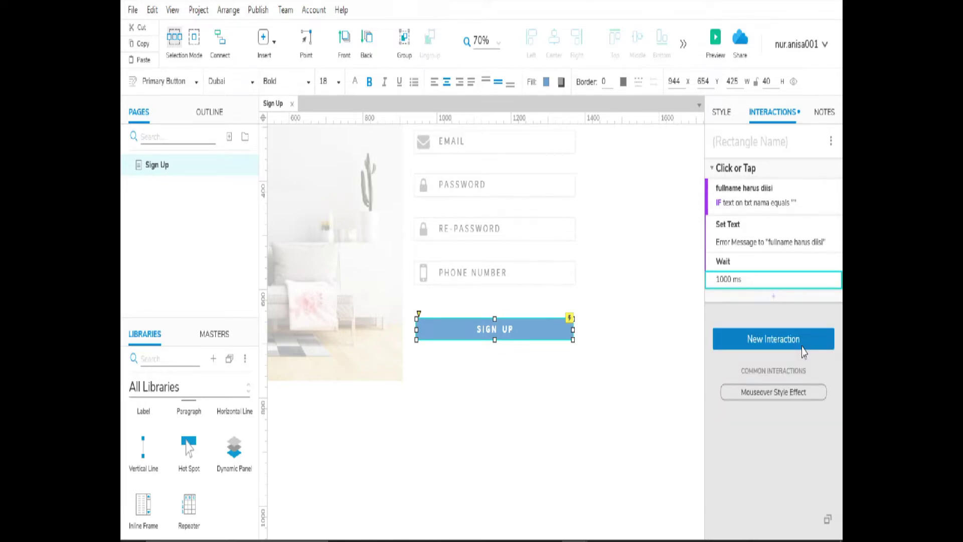
Step: Add a second Set Text action after the wait that sets Error Message to empty text, and deselect the button
click(772, 299)
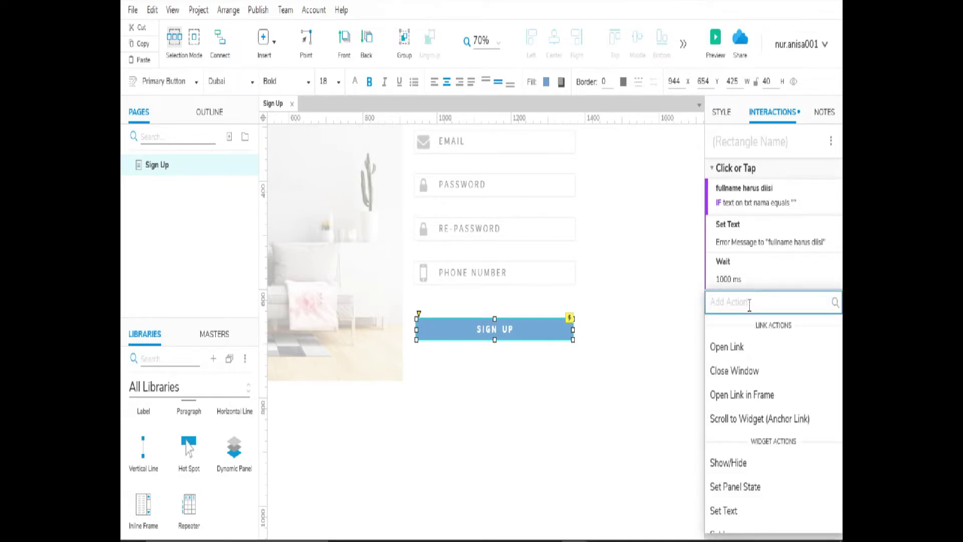
click(748, 510)
text(err)
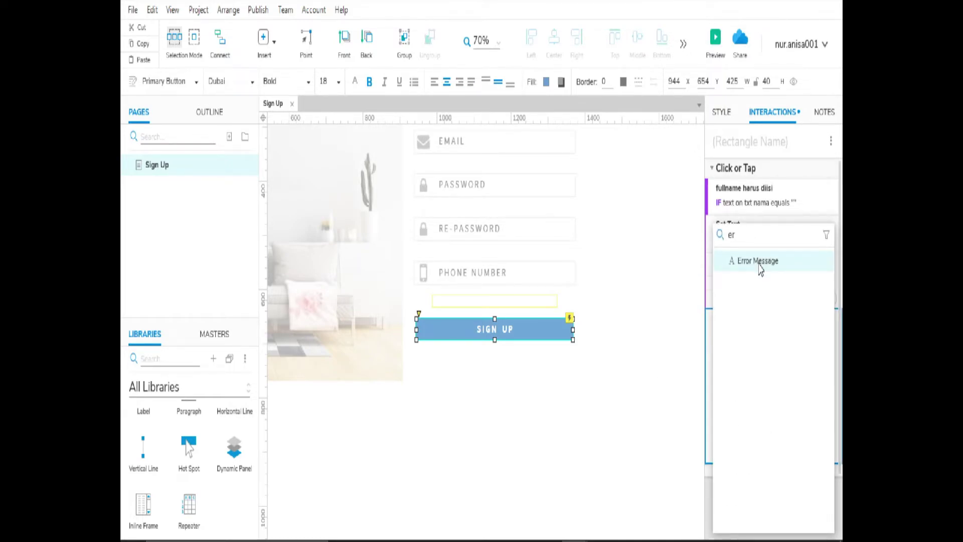
click(758, 265)
click(811, 465)
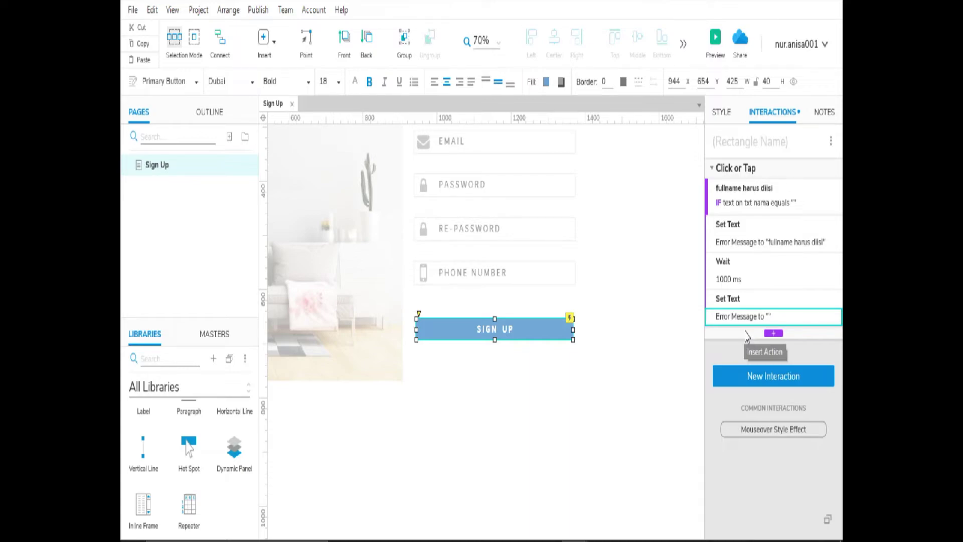
click(500, 396)
Step: Start a new case "dob harus dipilih" on the Sign Up button's Click or Tap event, with three condition rows
scroll(500, 396, up, 3)
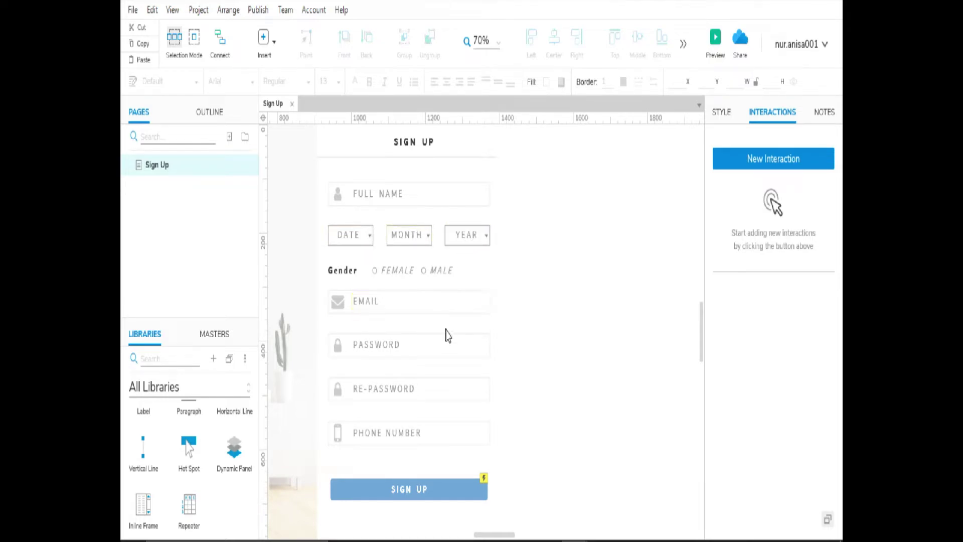
scroll(446, 341, down, 2)
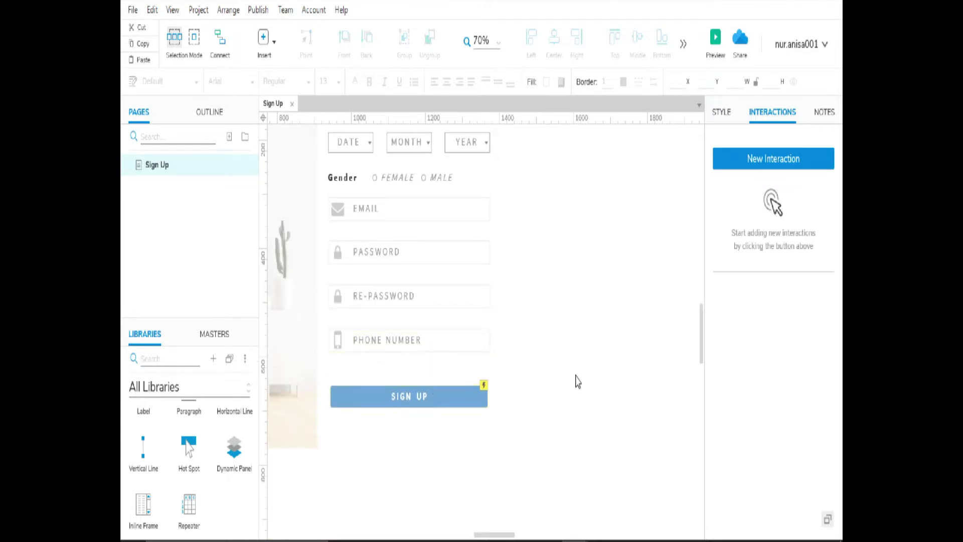
click(441, 397)
click(829, 173)
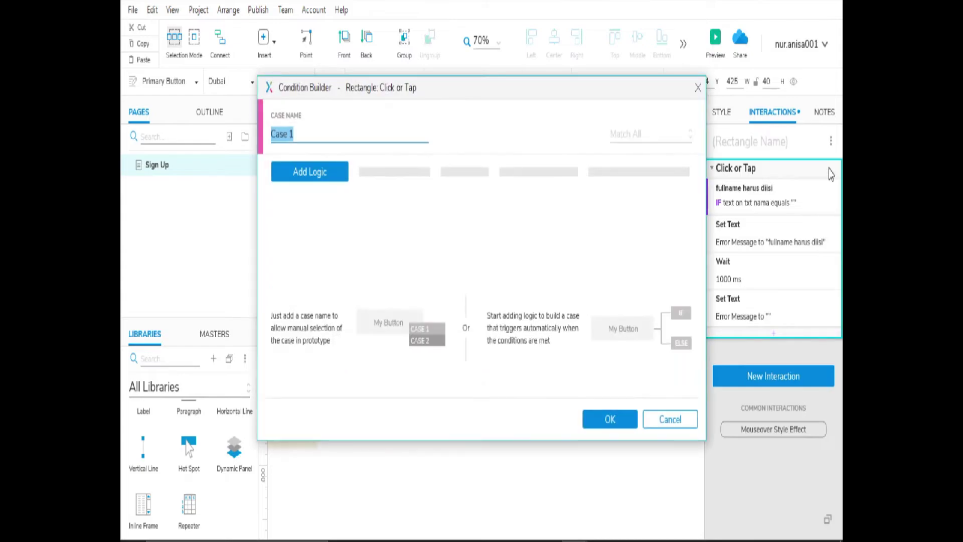
text(dob harus dipilih)
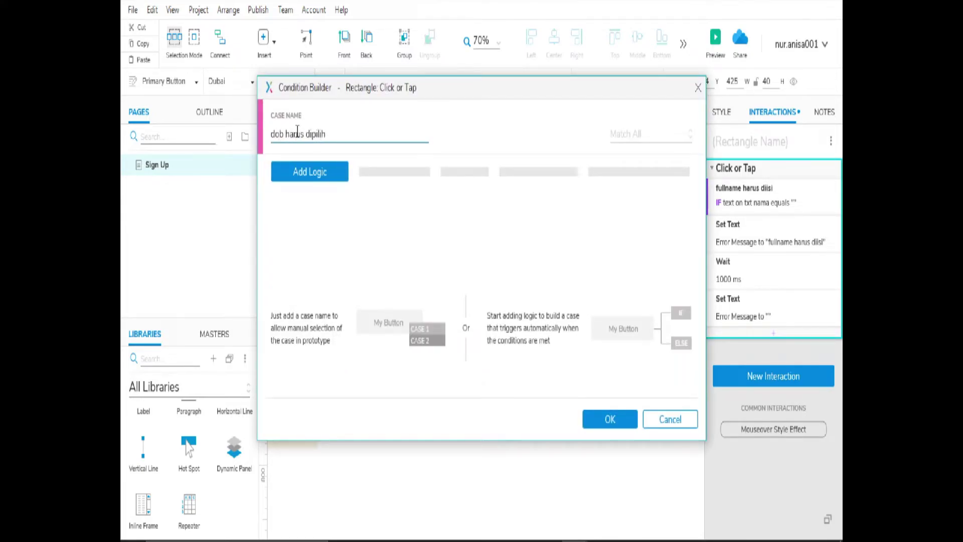
click(310, 176)
click(309, 209)
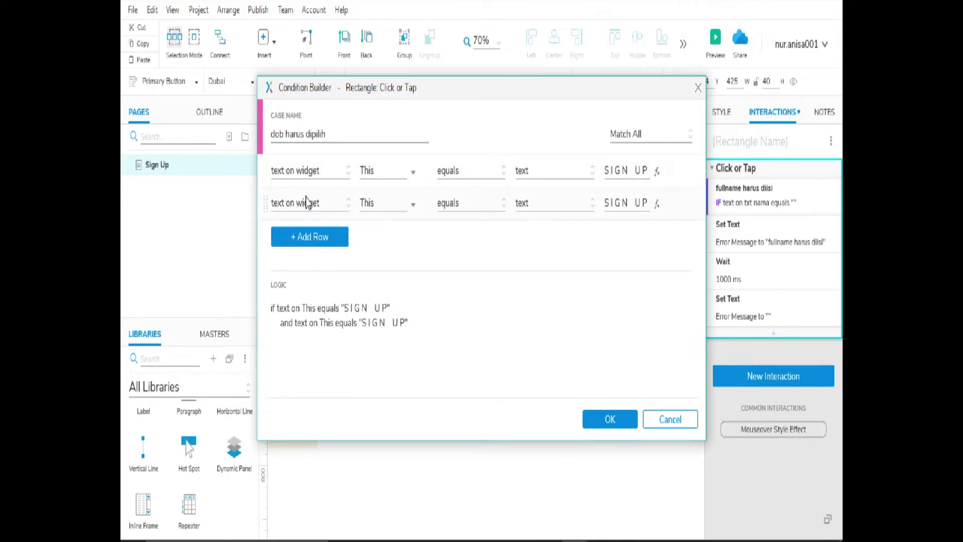
click(304, 237)
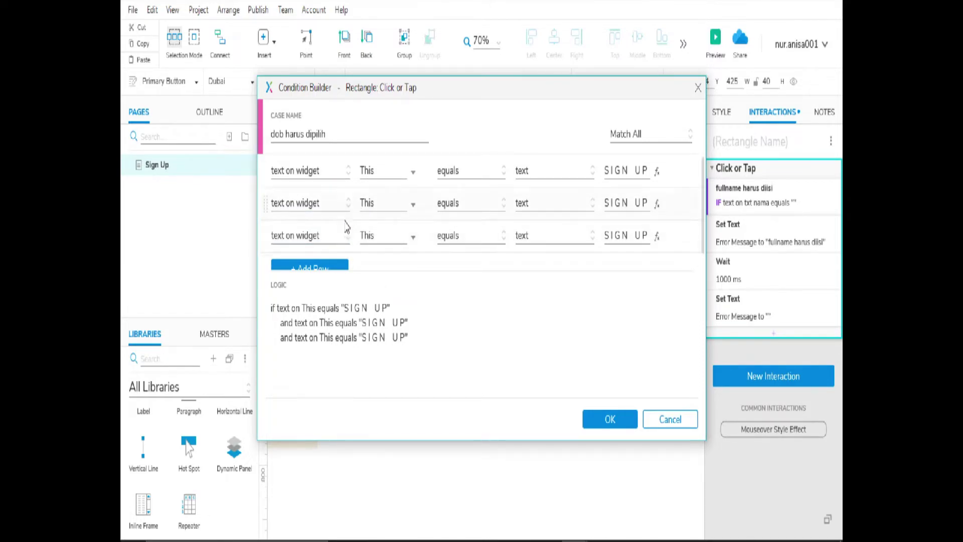
Step: Set all three condition rows of the "dob harus dipilih" case to check "selected option of"
click(330, 173)
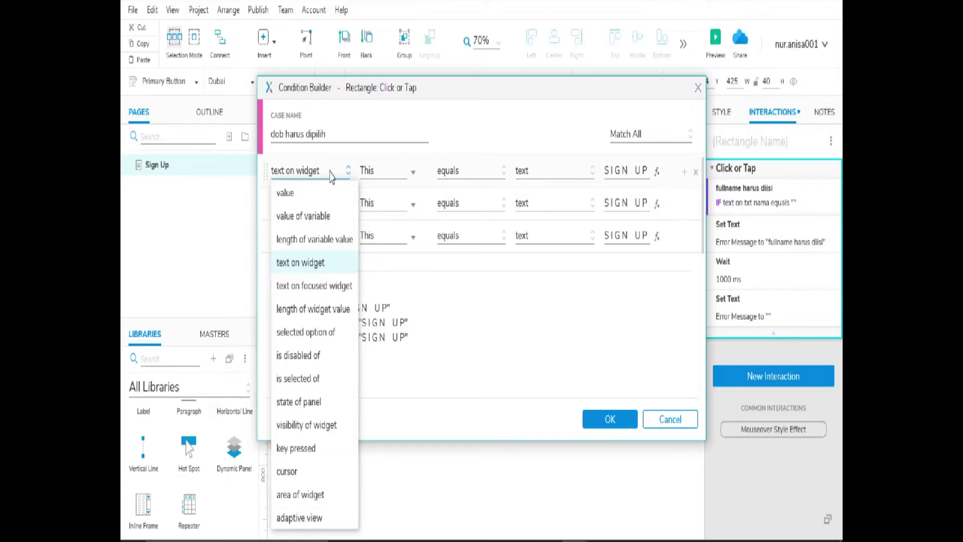
click(332, 332)
click(300, 205)
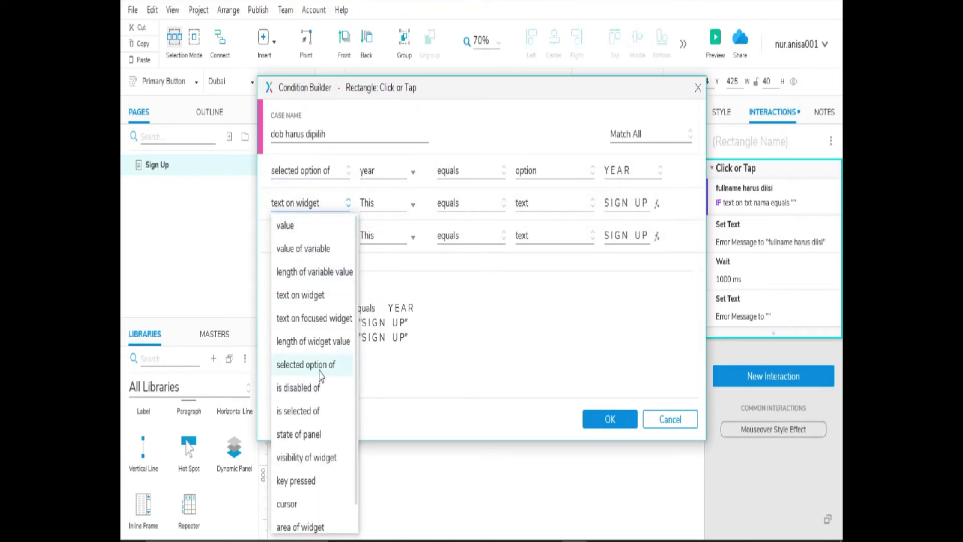
click(321, 371)
click(300, 236)
click(323, 377)
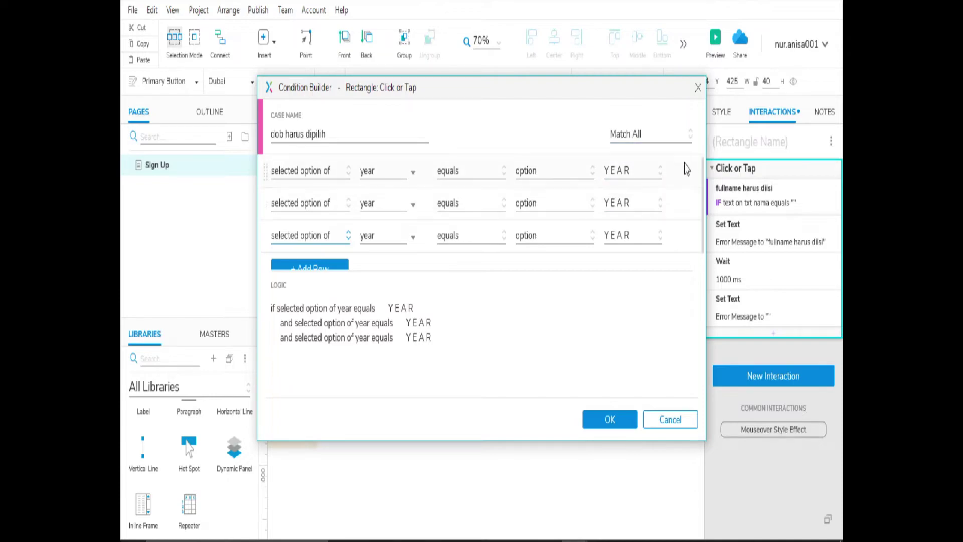
Step: Make the second condition row test month against the MONTH option and the third row test date against the DATE option
click(382, 205)
click(379, 270)
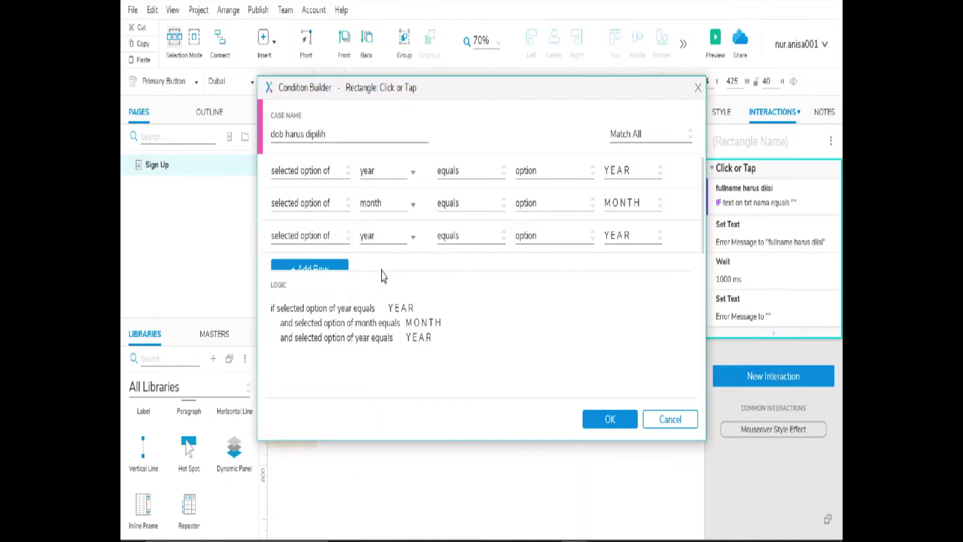
click(367, 236)
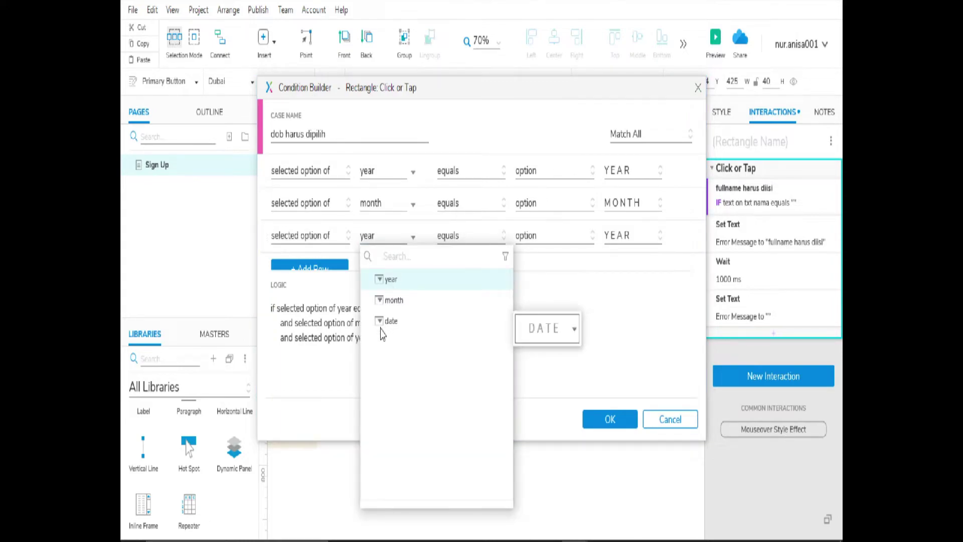
click(391, 321)
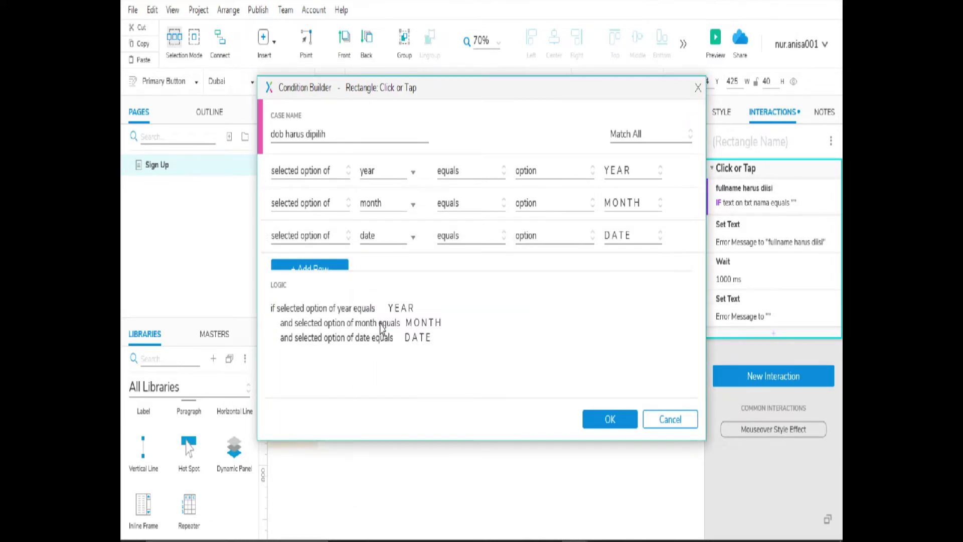
Step: Set the "dob harus dipilih" conditions to Match Any and save the case
click(661, 141)
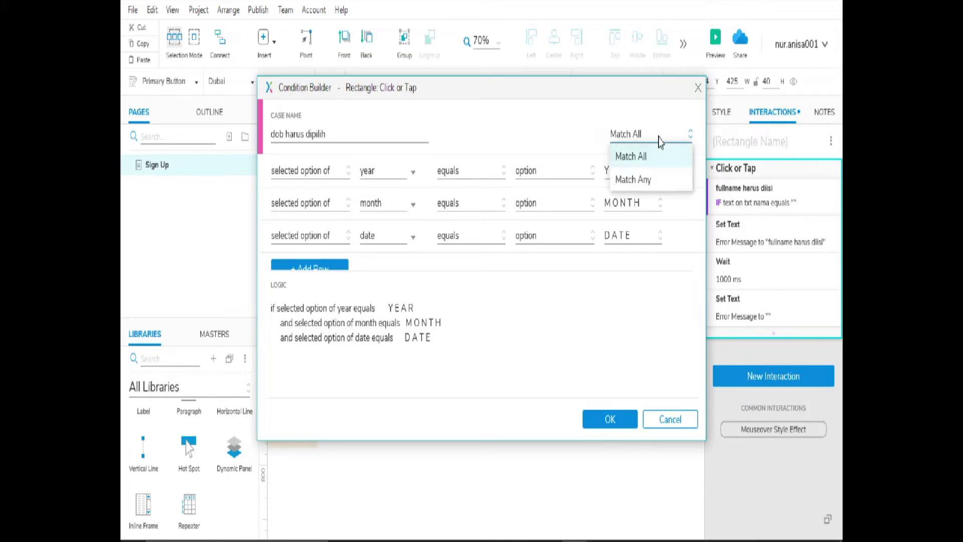
click(648, 187)
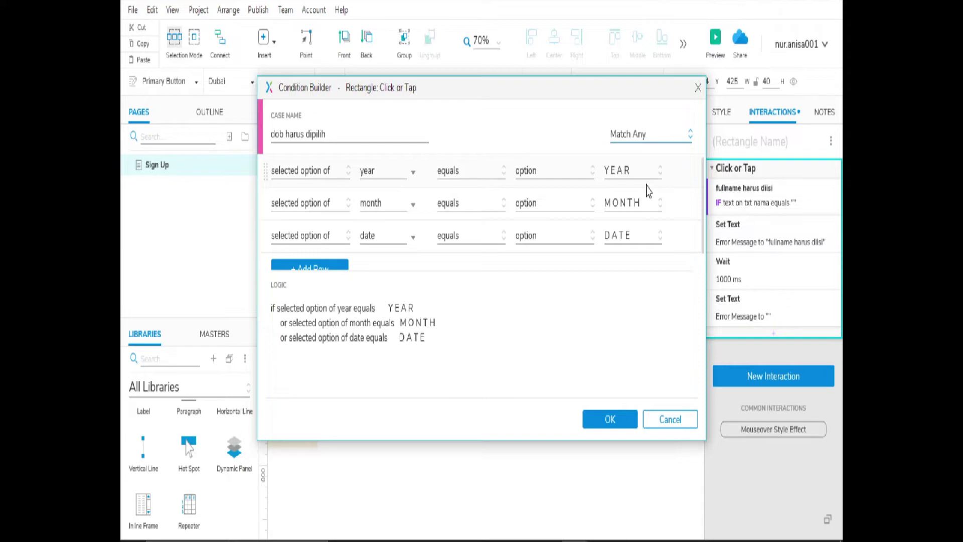
click(613, 421)
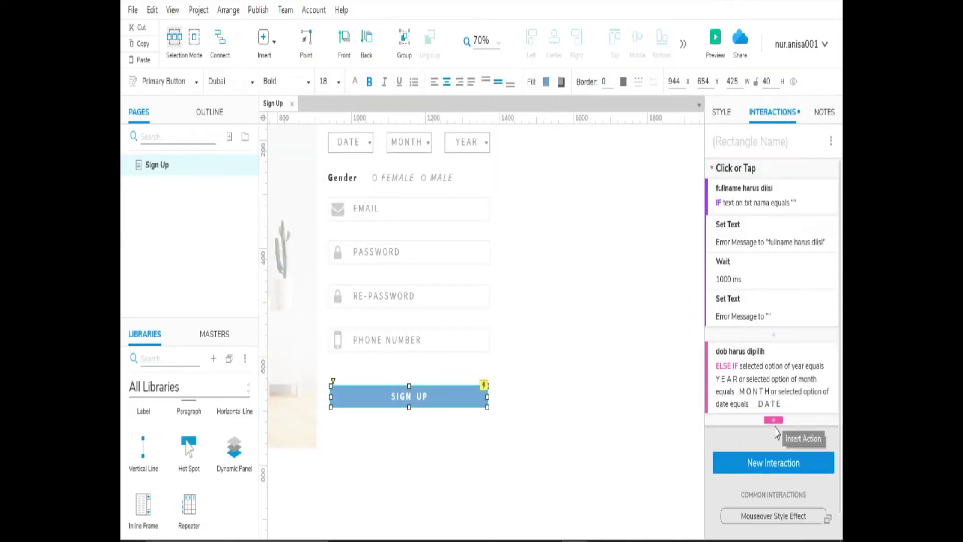
Step: Add a Set Text action to the "dob harus dipilih" case that sets Error Message to "DOB harus dipilih"
click(771, 422)
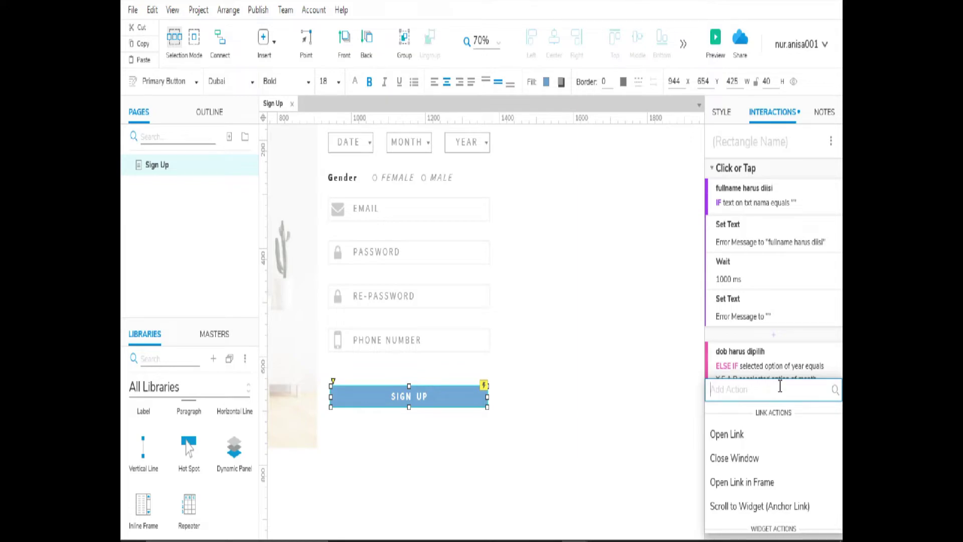
scroll(781, 427, down, 5)
click(781, 411)
text(er)
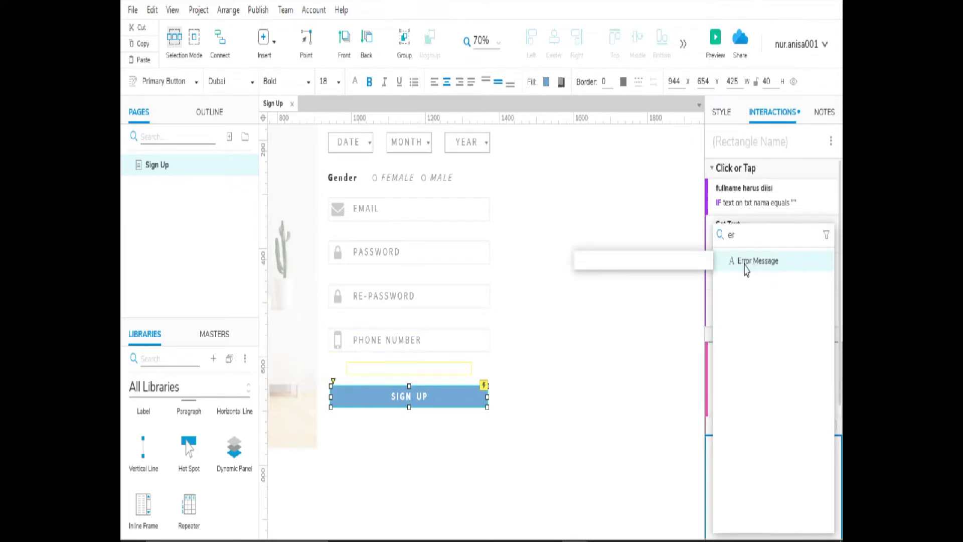
click(747, 270)
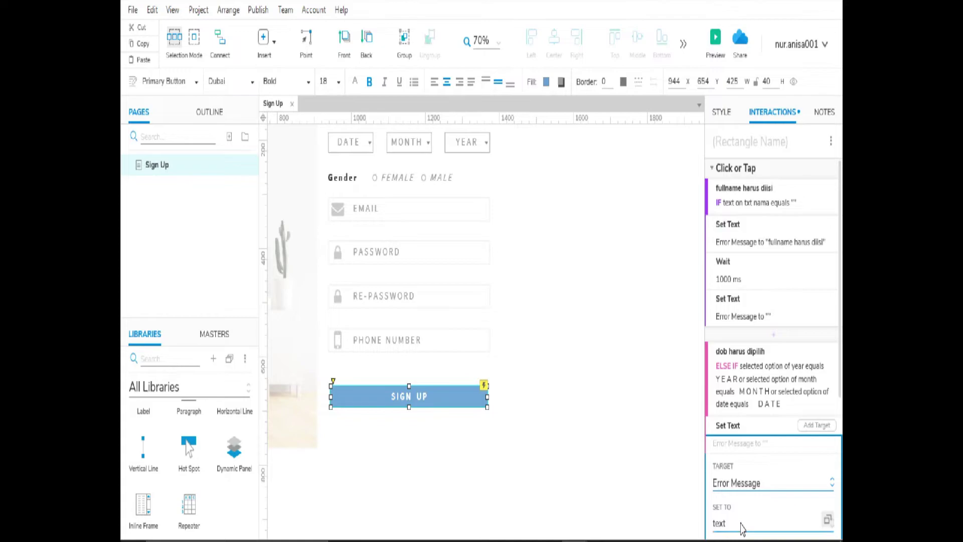
scroll(748, 522, down, 4)
click(726, 380)
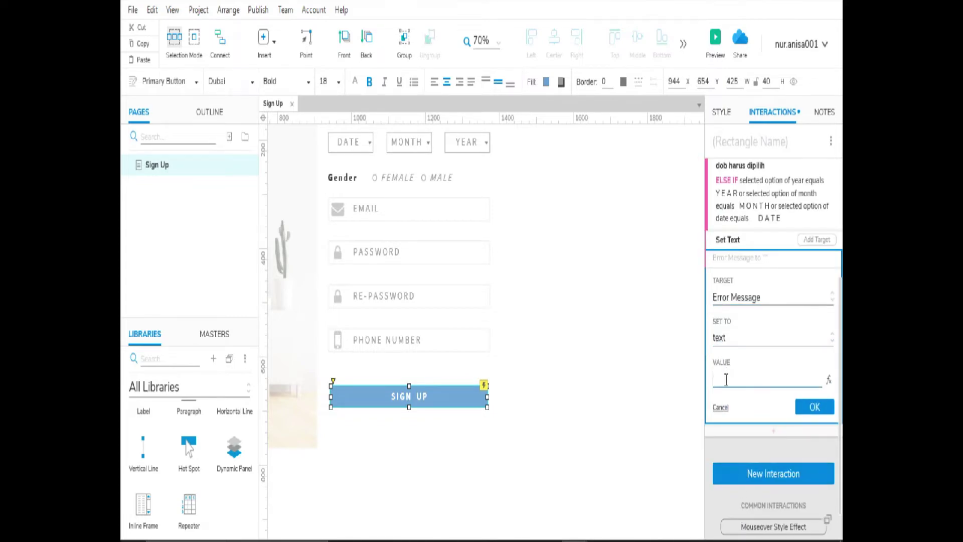
text(DOB harus dipilih)
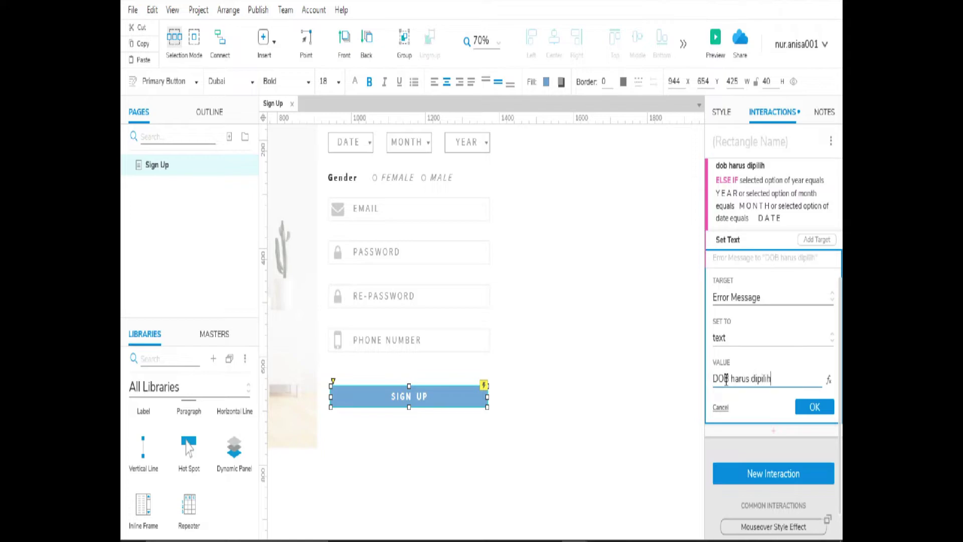
click(814, 406)
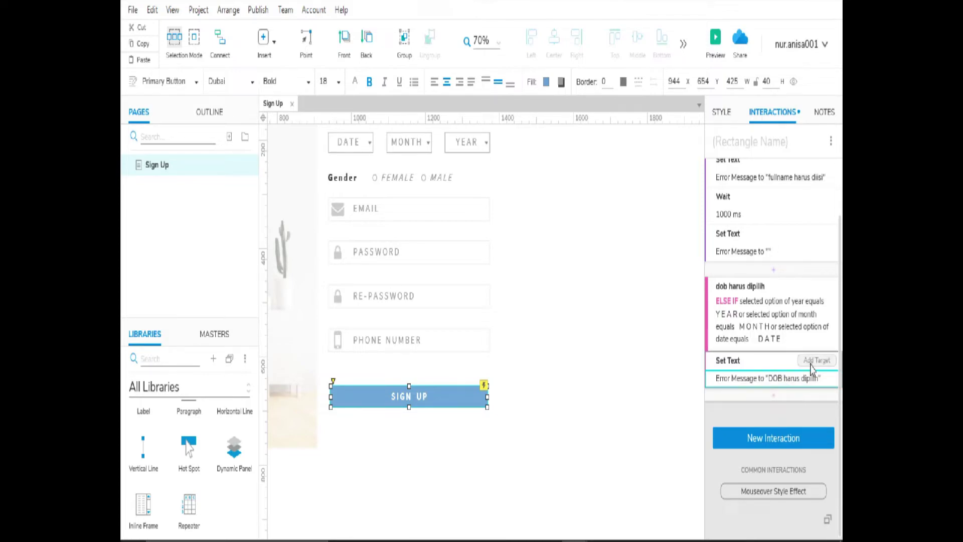
Step: Add a Wait action of 1000 ms after the Set Text action in the "dob harus dipilih" case
click(774, 396)
scroll(763, 474, down, 10)
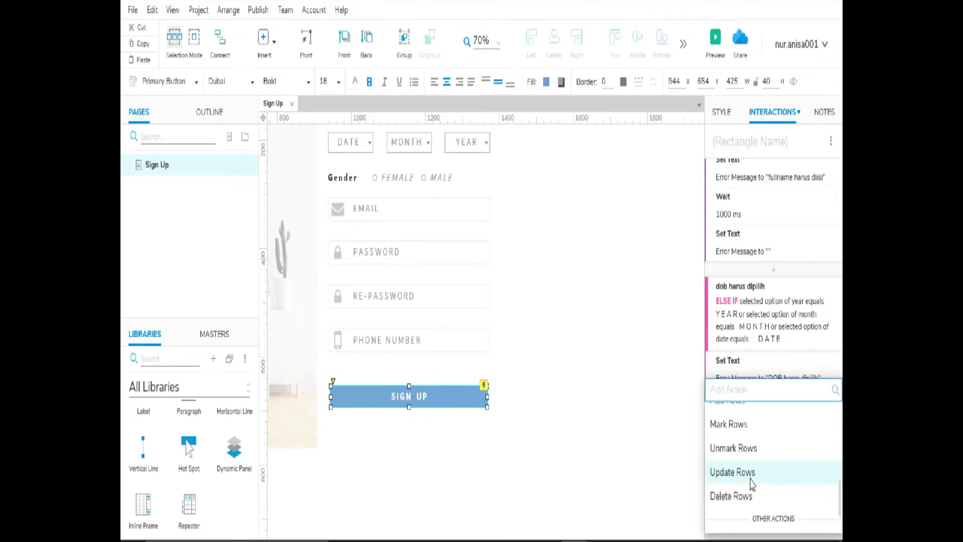
click(736, 494)
click(814, 482)
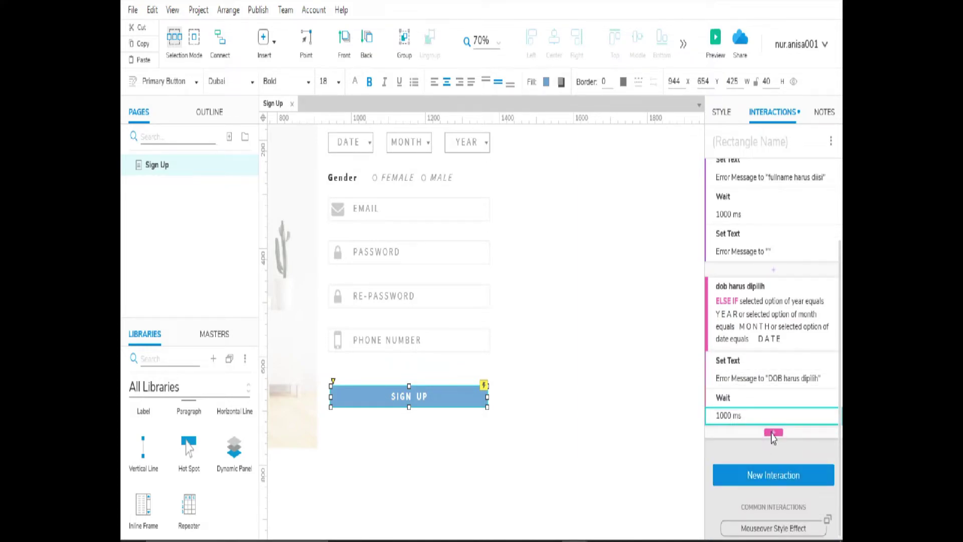
Step: Add a Set Text action after the Wait in the "dob harus dipilih" case that sets Error Message to empty text
click(773, 434)
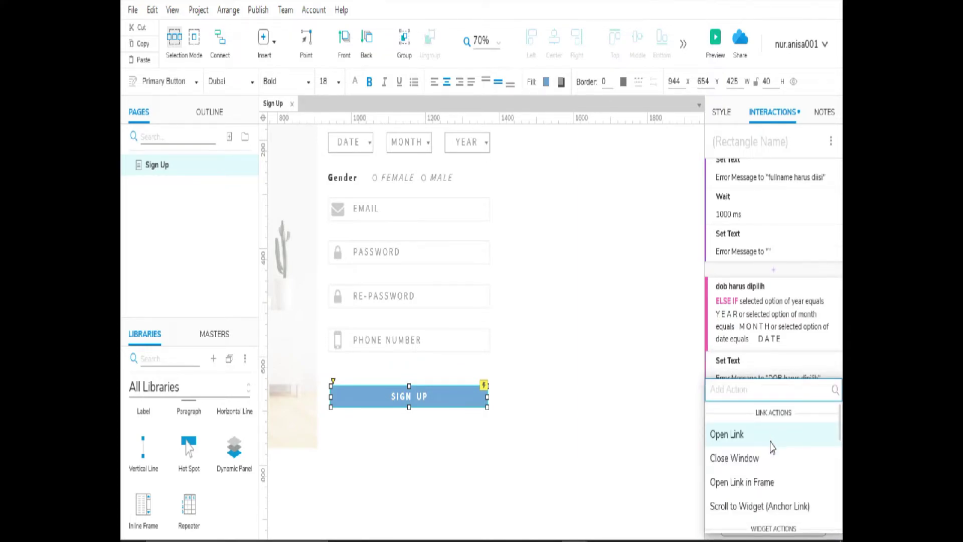
scroll(751, 469, down, 4)
click(737, 412)
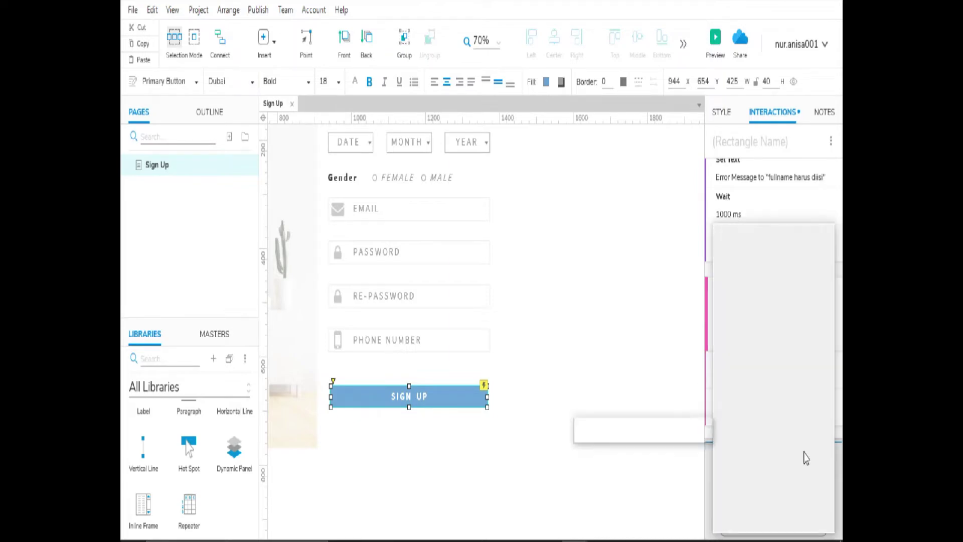
text(er)
click(758, 261)
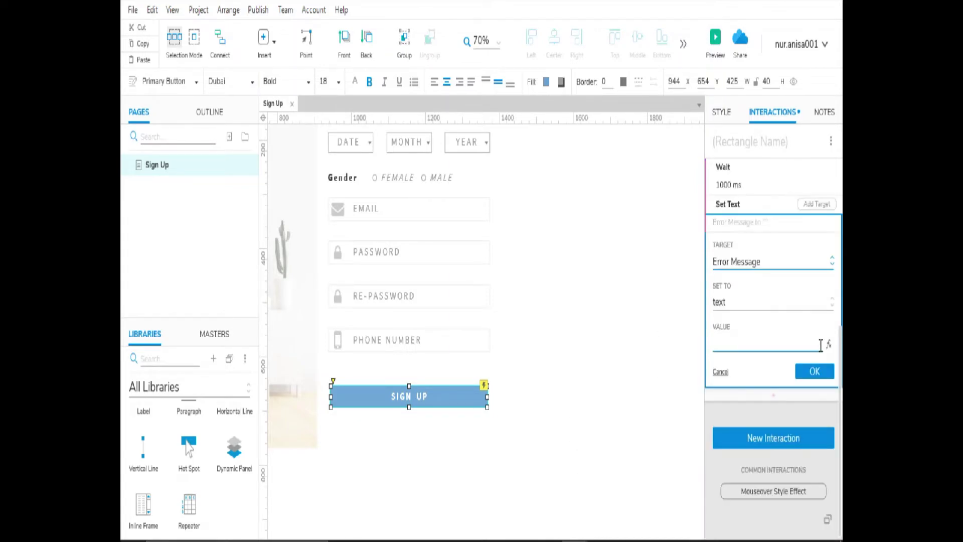
click(819, 374)
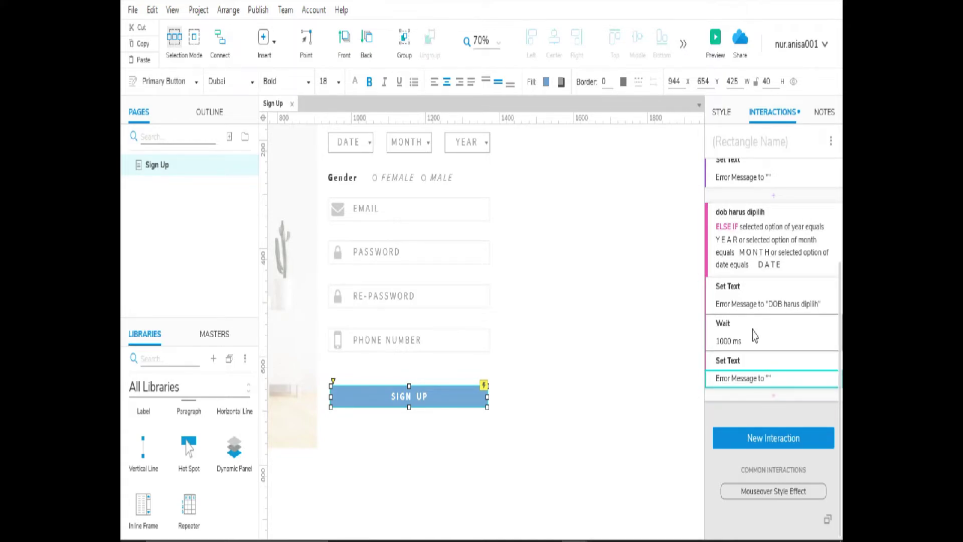
Step: Assign the MALE and FEMALE radio buttons together to a radio group named "gender"
click(547, 395)
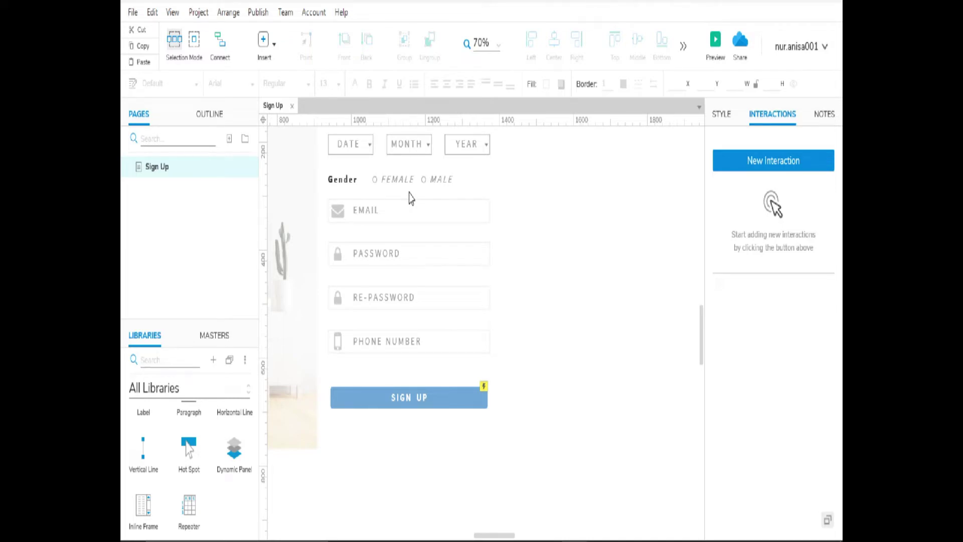
click(441, 179)
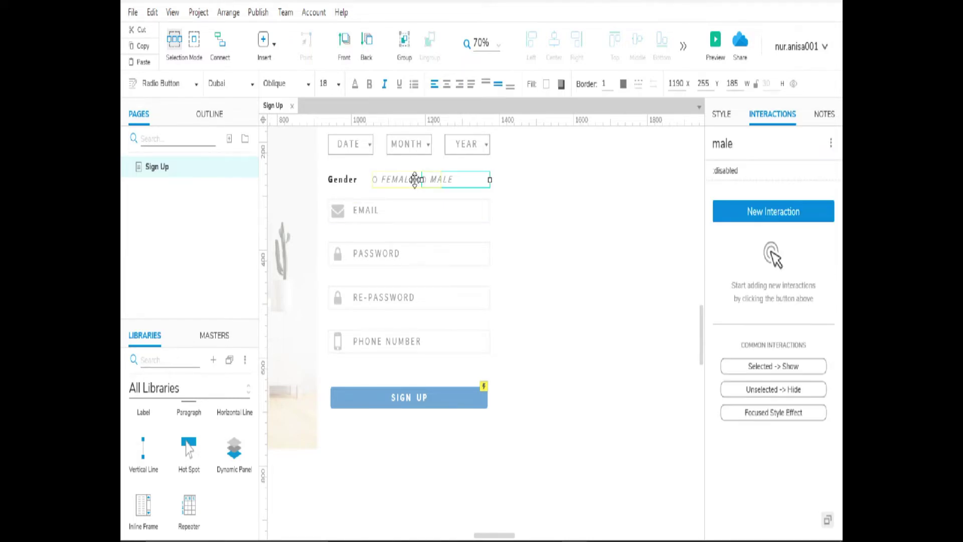
shift+click(410, 179)
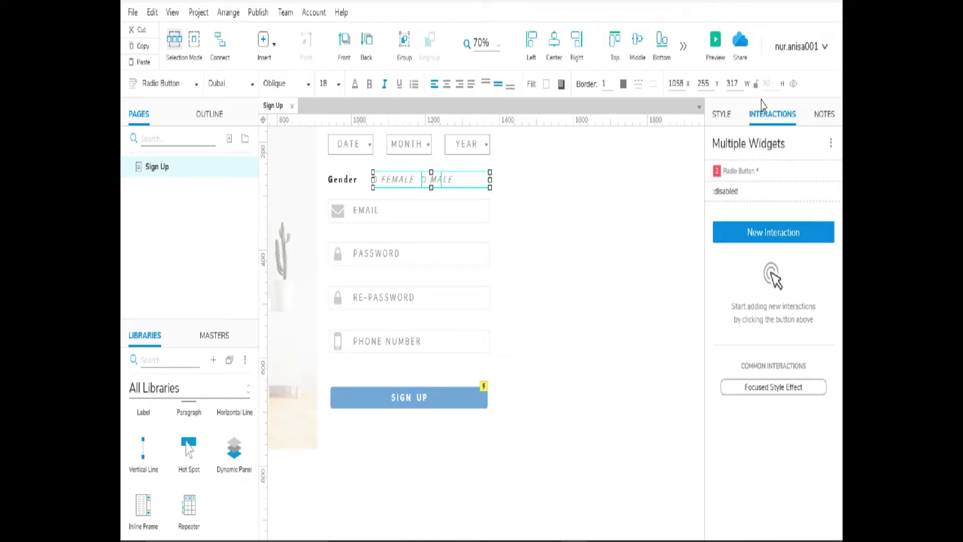
click(832, 146)
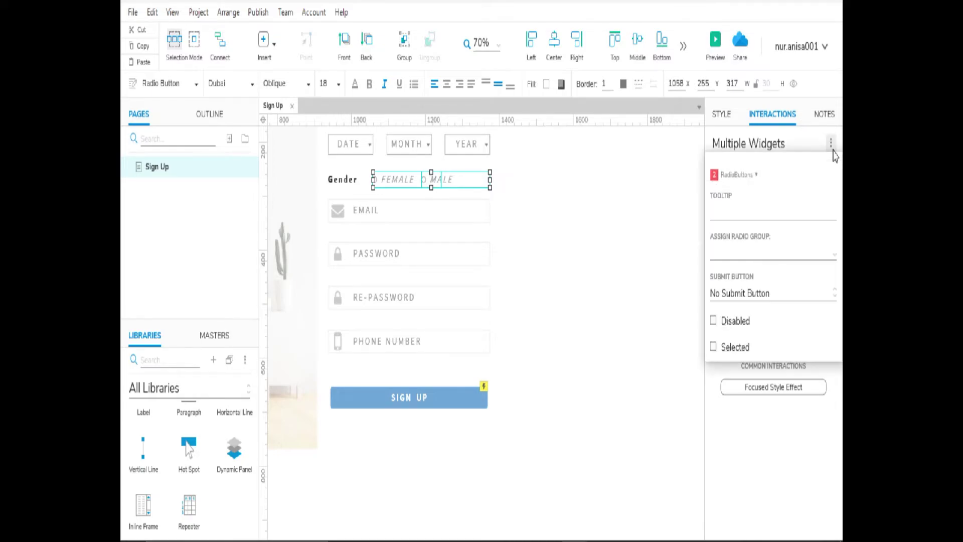
click(737, 253)
text(gender)
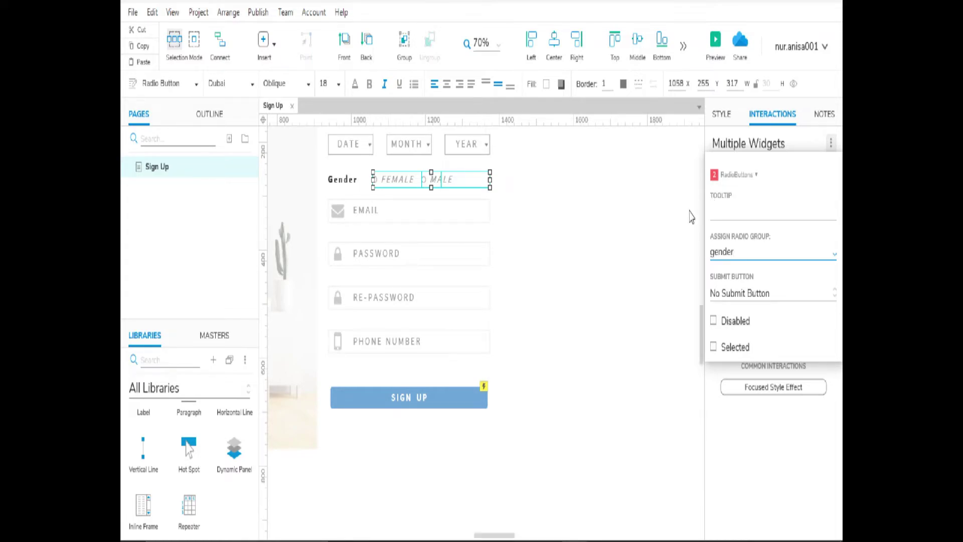
click(620, 248)
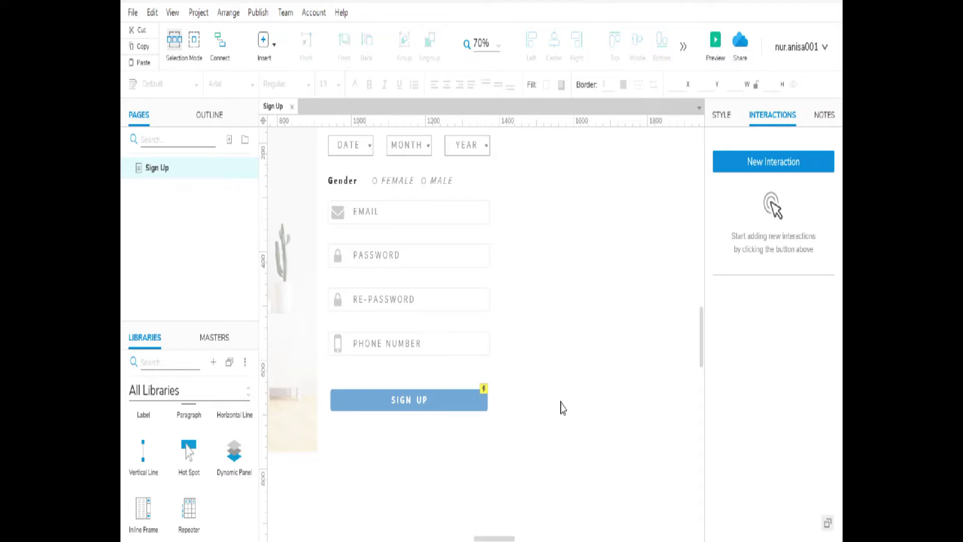
Step: Add a case named "gender harus dipilih" to the SIGN UP button's Click or Tap event, with two condition rows
click(462, 406)
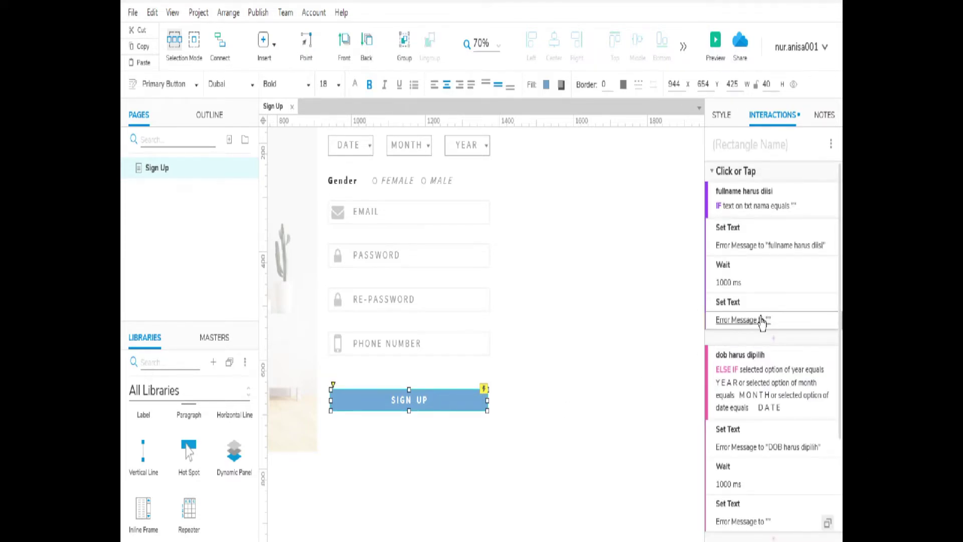
mouse_move(817, 181)
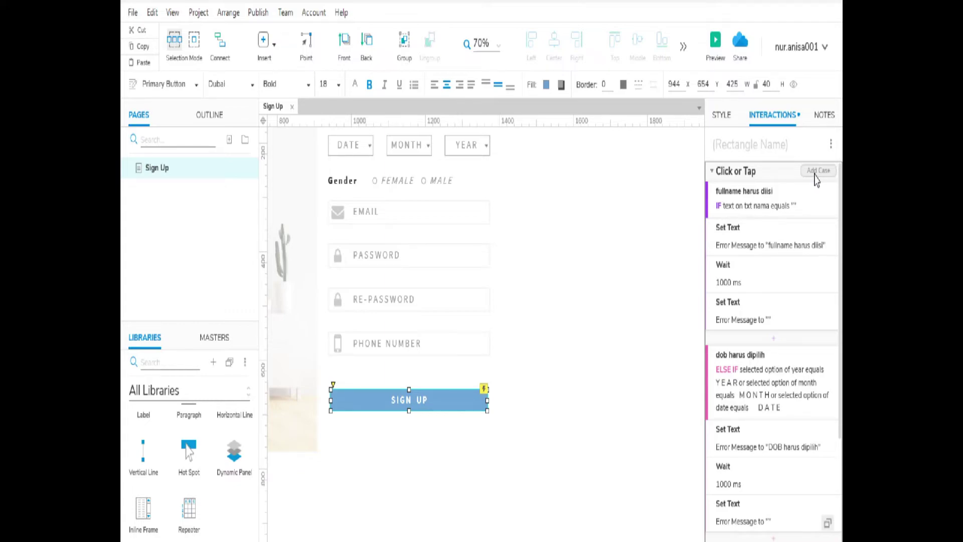
click(817, 172)
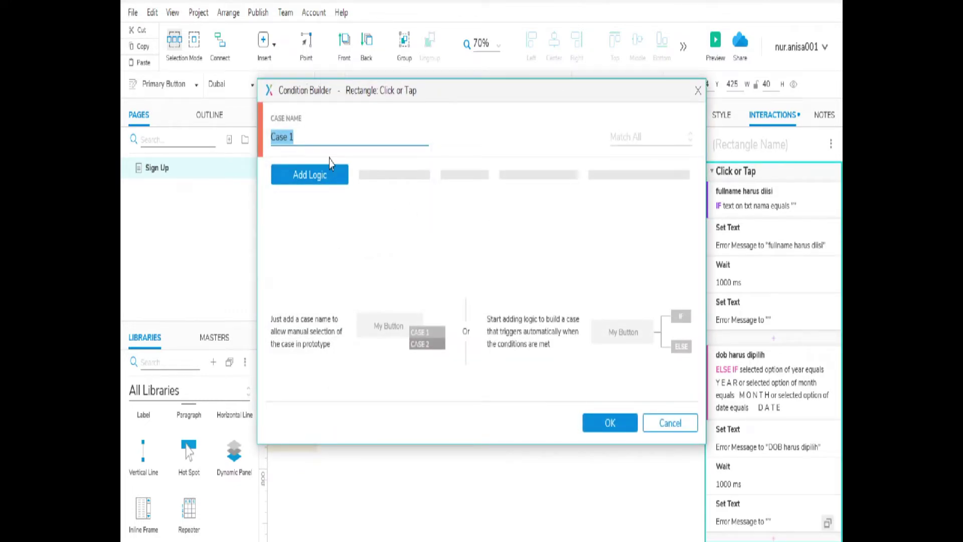
key(BackSpace)
text(gender harus dipil)
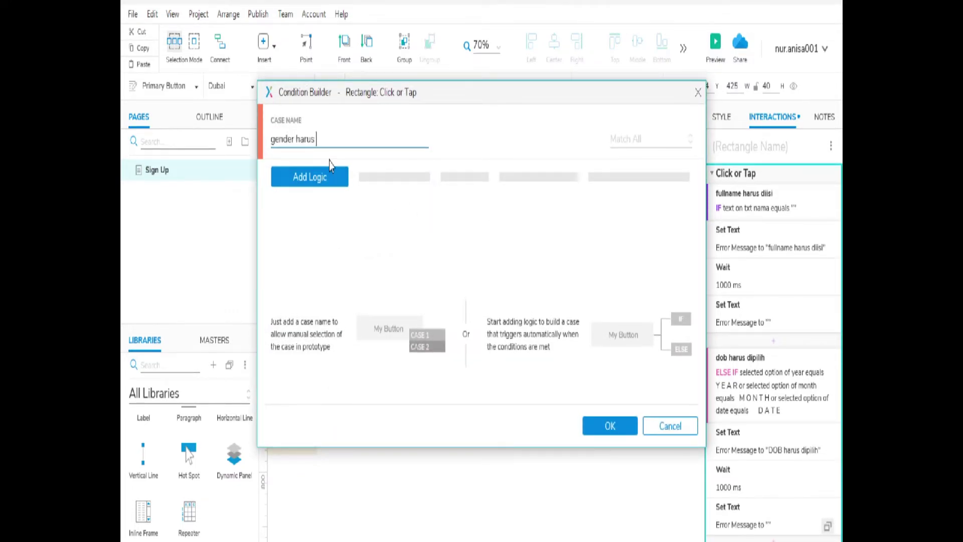
text(ih)
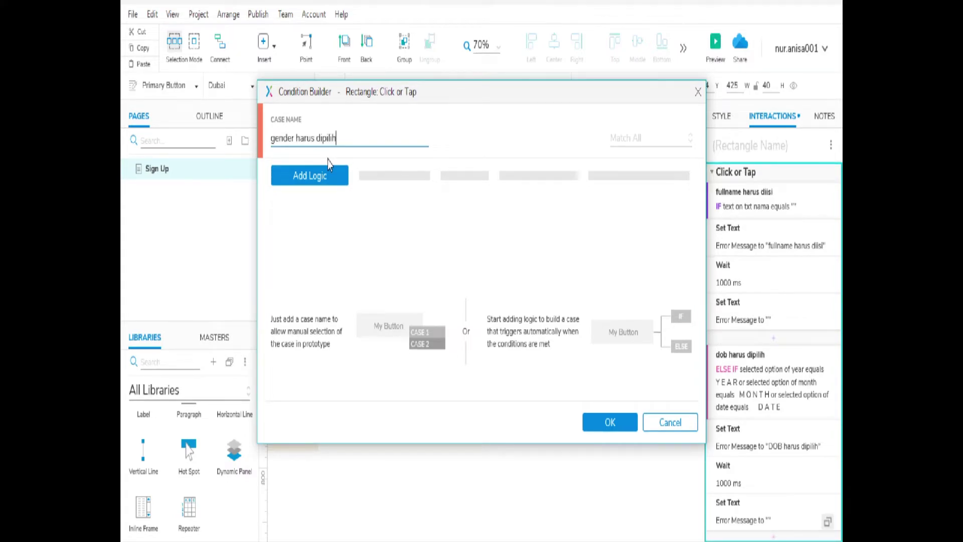
click(323, 187)
click(304, 208)
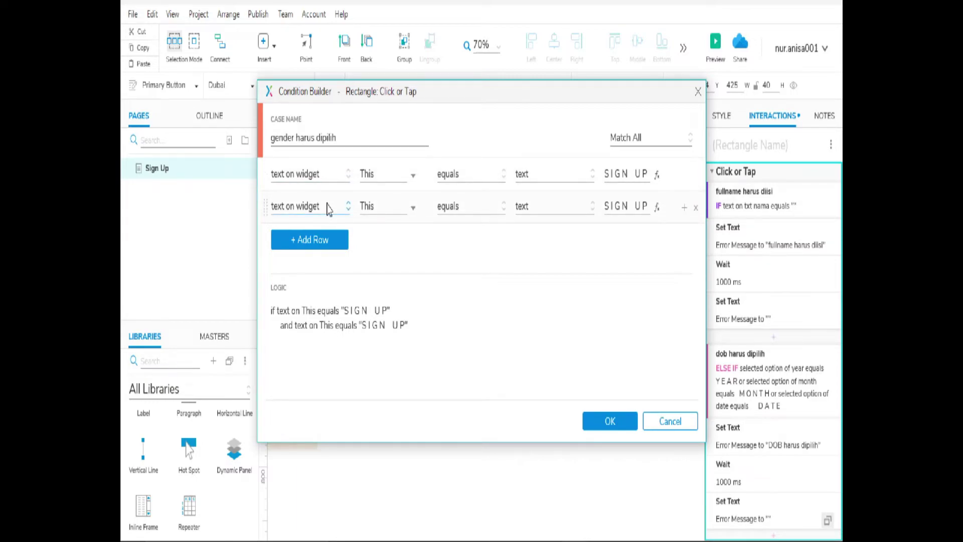
Step: Make the first condition row of "gender harus dipilih" test that "is selected of" female equals the value false
click(329, 177)
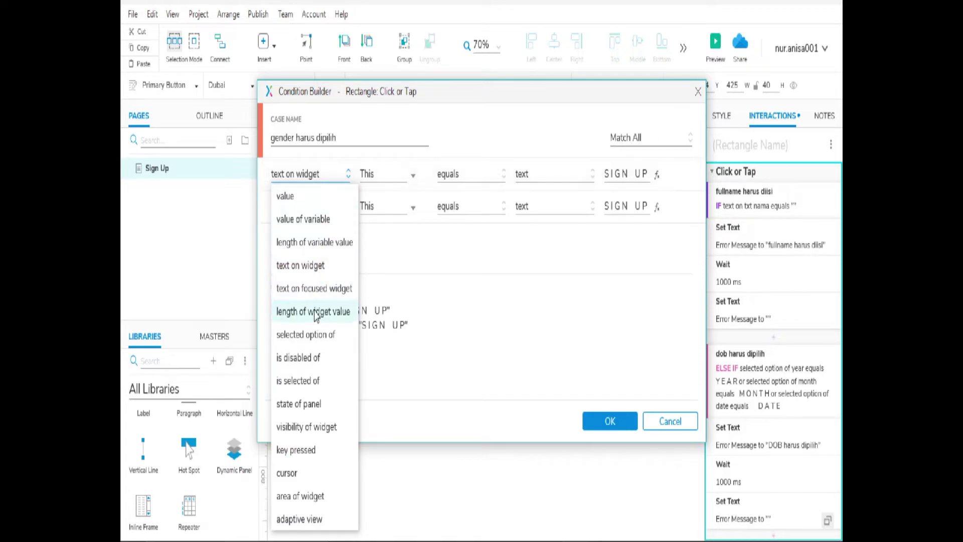
click(318, 382)
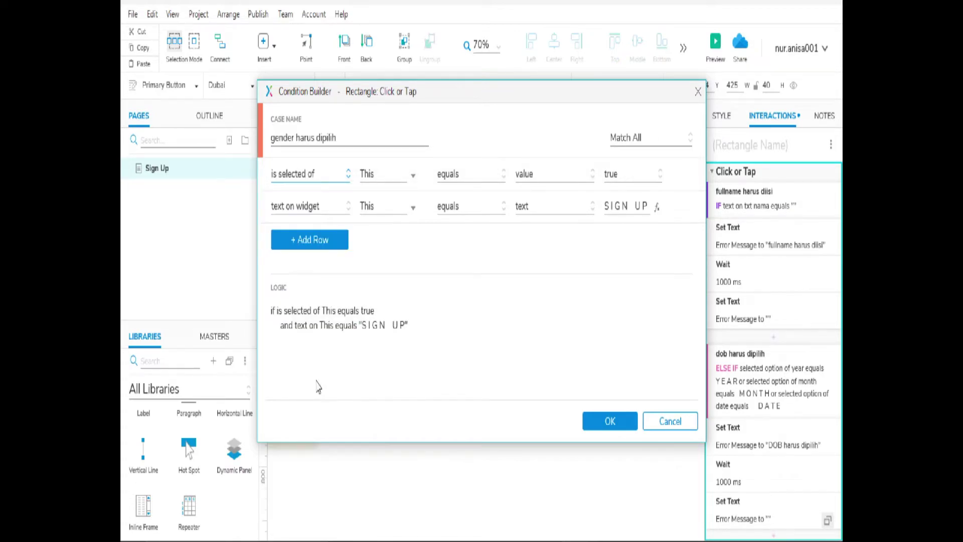
click(376, 174)
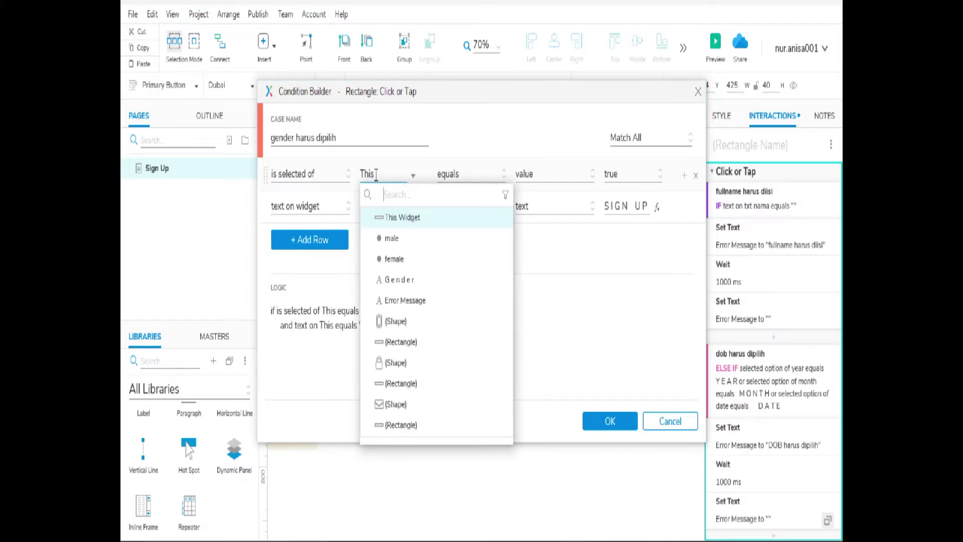
text(fe)
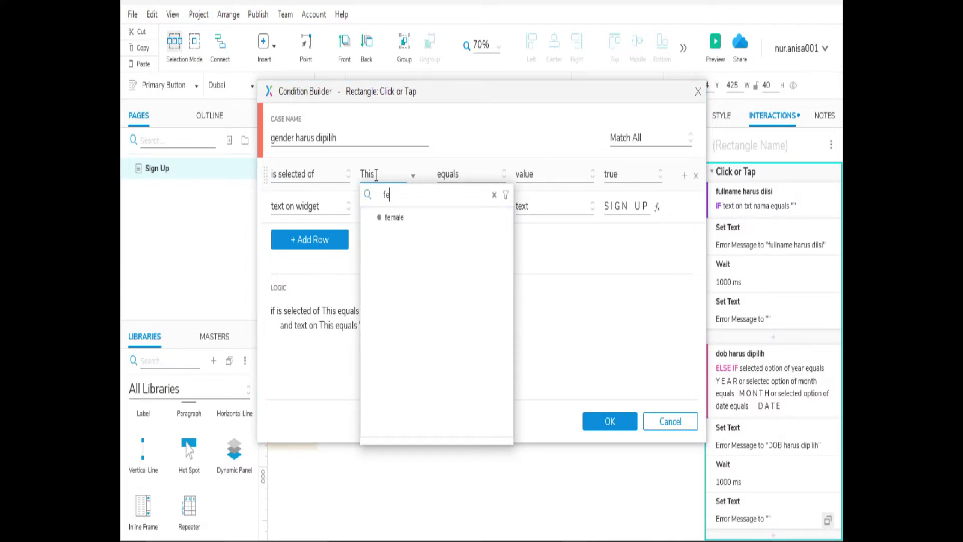
text(m)
click(420, 223)
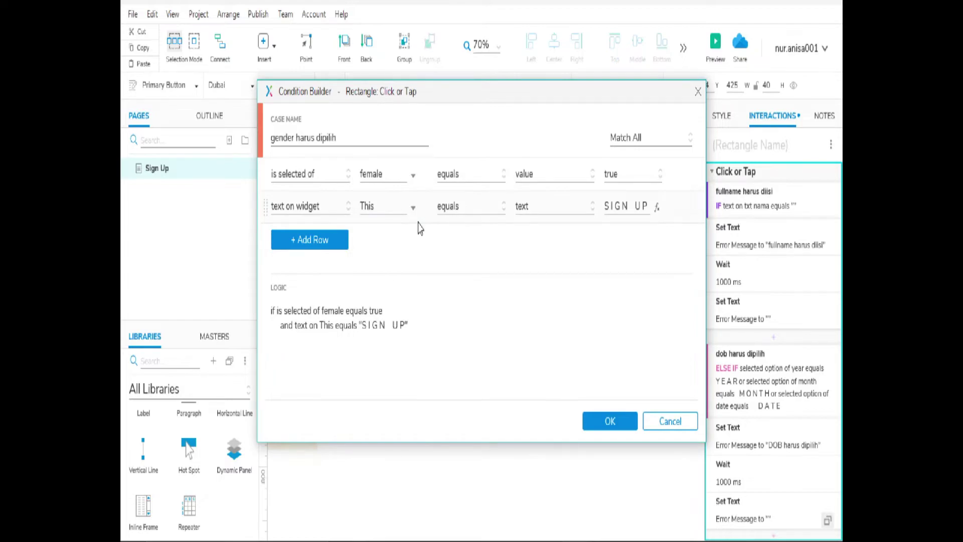
click(620, 185)
click(623, 222)
Step: Make the second condition row test that "is selected of" male equals false, keep Match All, and save the case
click(324, 220)
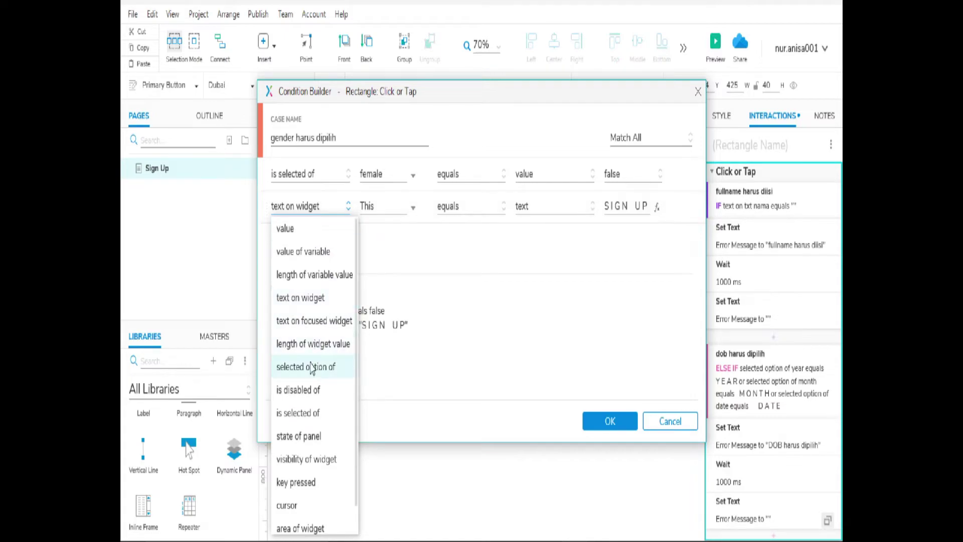
click(298, 413)
click(387, 205)
click(397, 266)
click(633, 205)
click(628, 256)
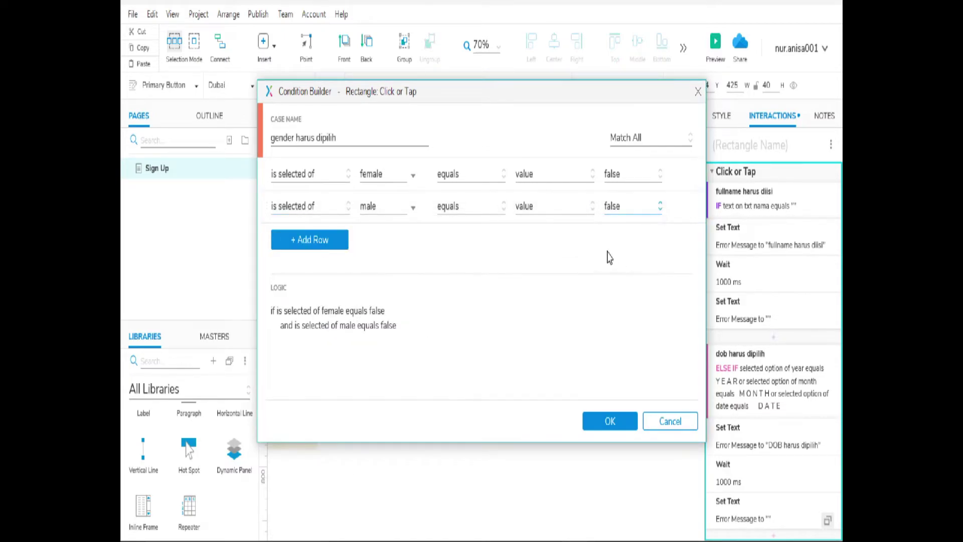
click(684, 149)
click(621, 422)
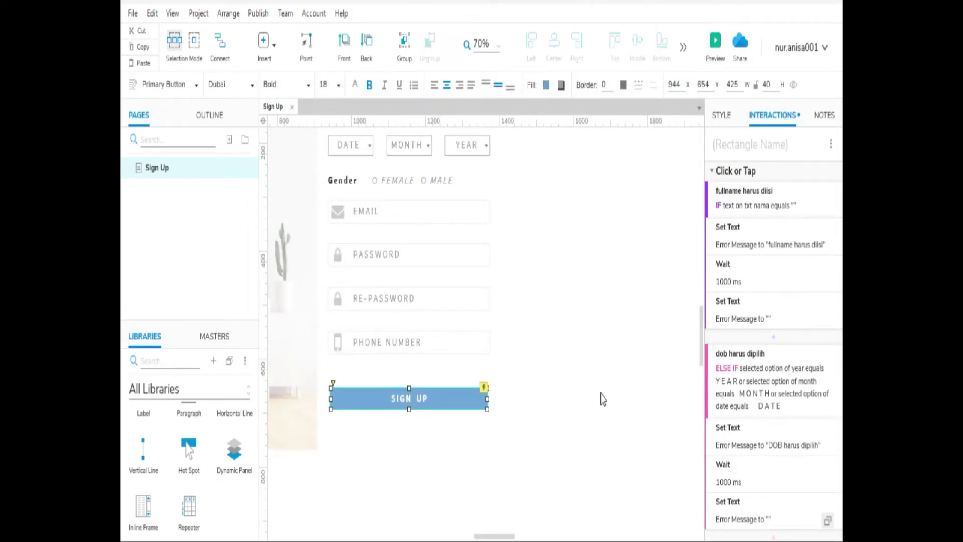
Step: Add a Set Text action to the "gender harus dipilih" case that sets Error Message to "Gender harus dipilih"
scroll(776, 389, down, 4)
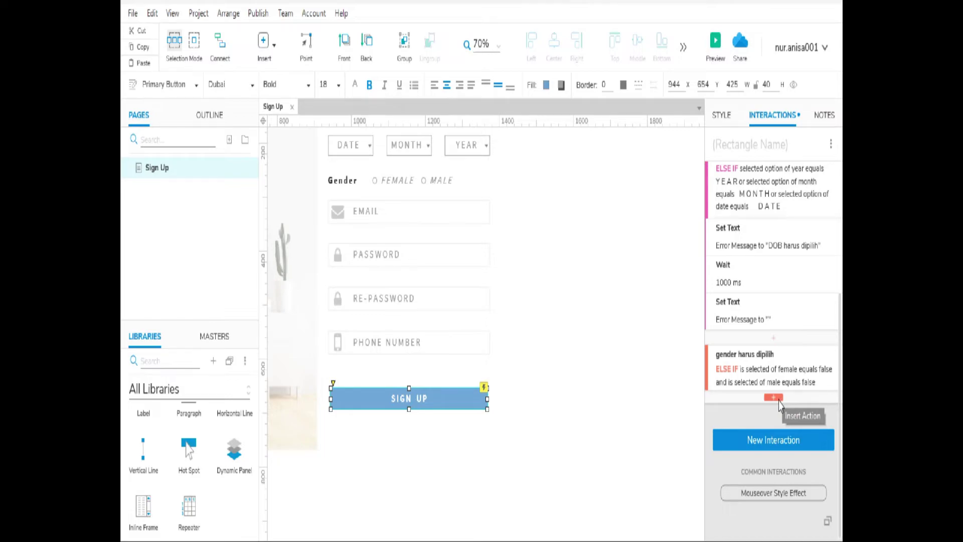
click(780, 399)
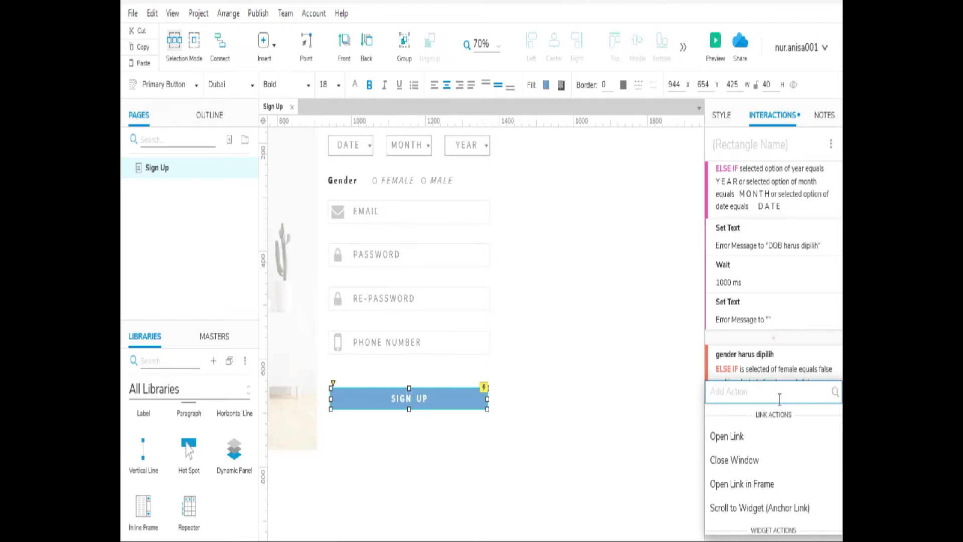
scroll(779, 399, down, 3)
click(727, 413)
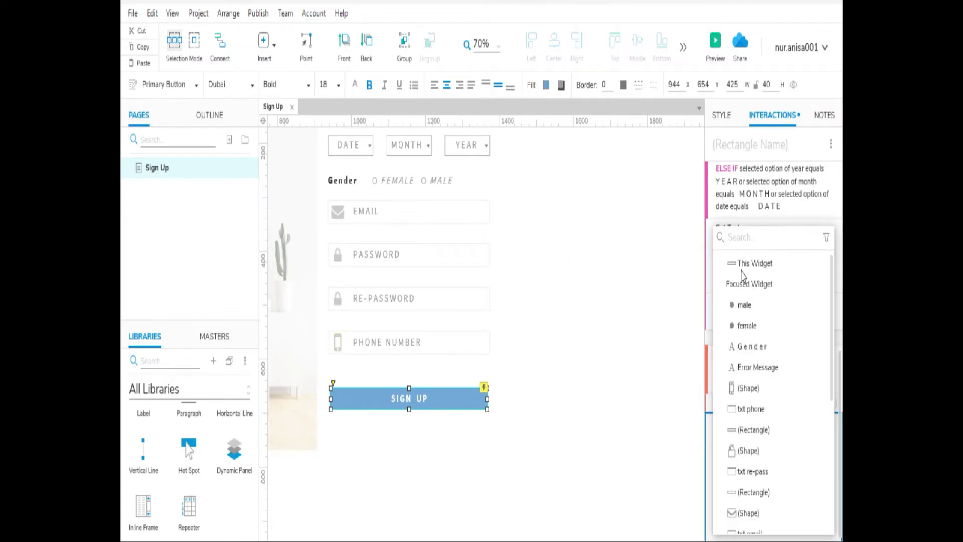
text(er)
click(736, 273)
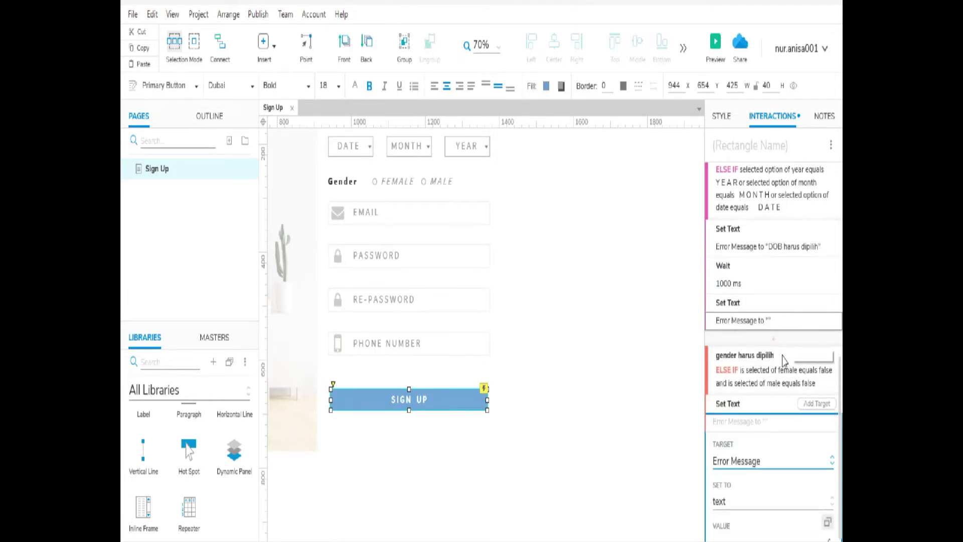
scroll(766, 397, down, 4)
click(748, 360)
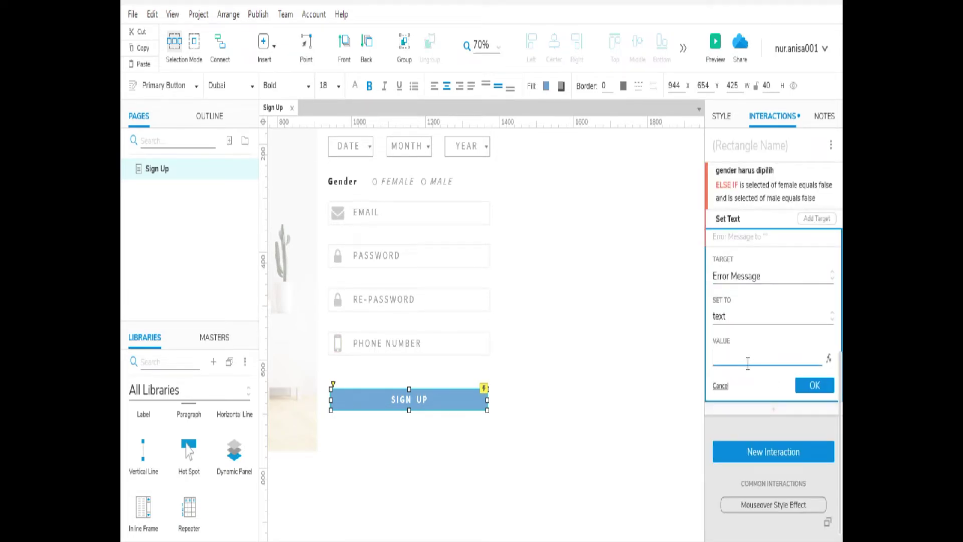
text(Gender harus dipilih)
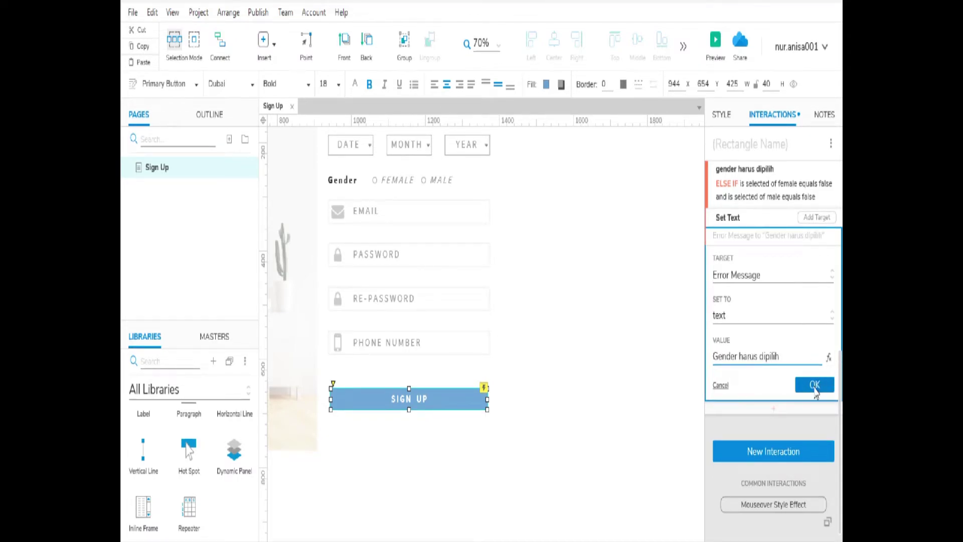
click(815, 386)
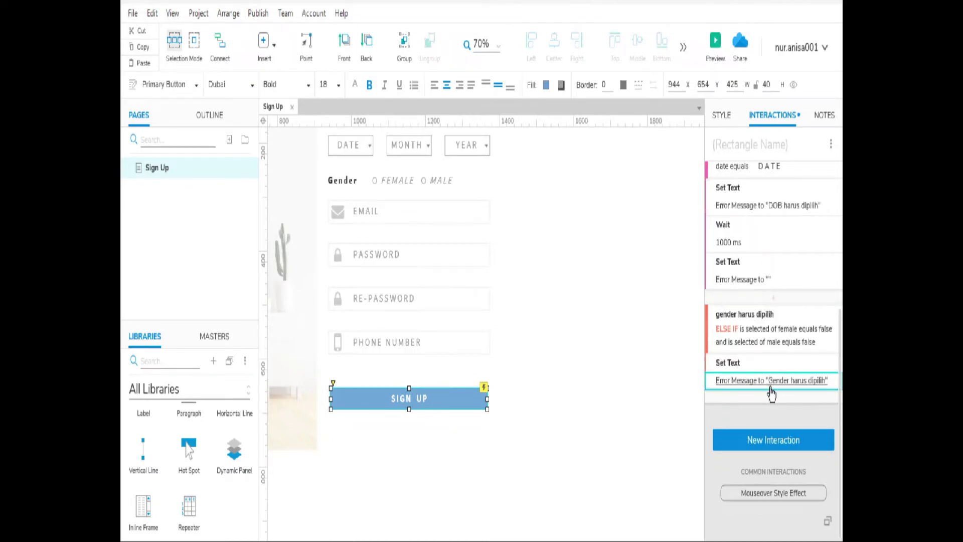
Step: Add a Wait action of 1000 ms after the Set Text action in the "gender harus dipilih" case
click(773, 398)
scroll(731, 445, down, 5)
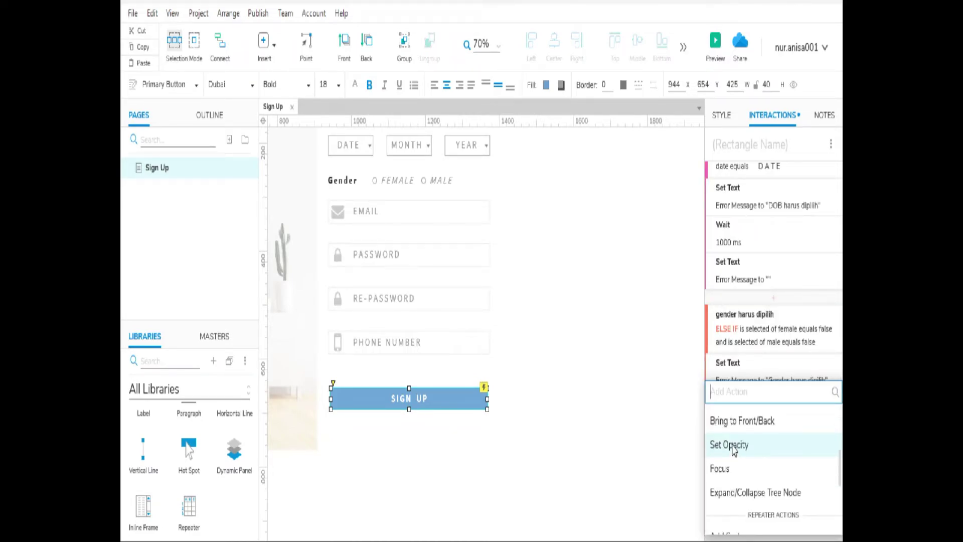
scroll(759, 468, down, 10)
click(739, 475)
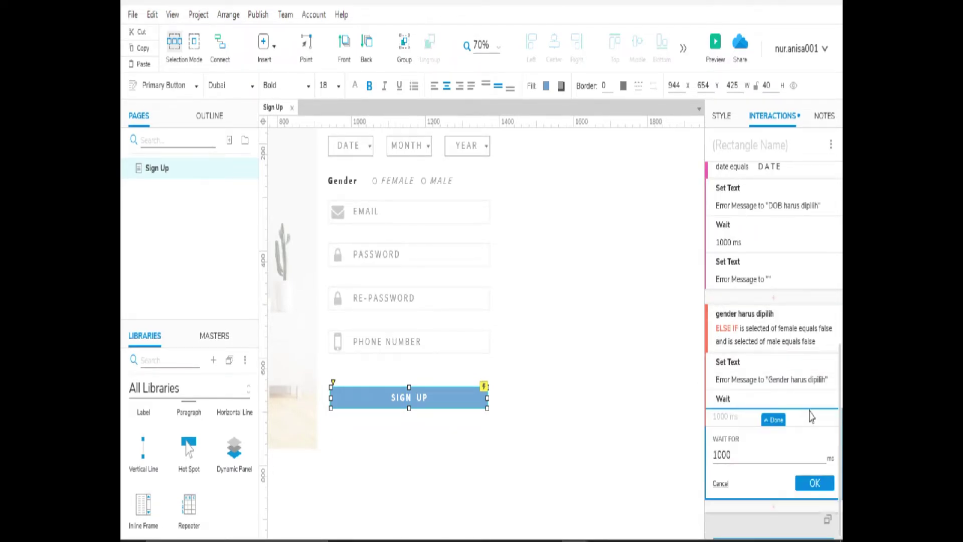
click(818, 486)
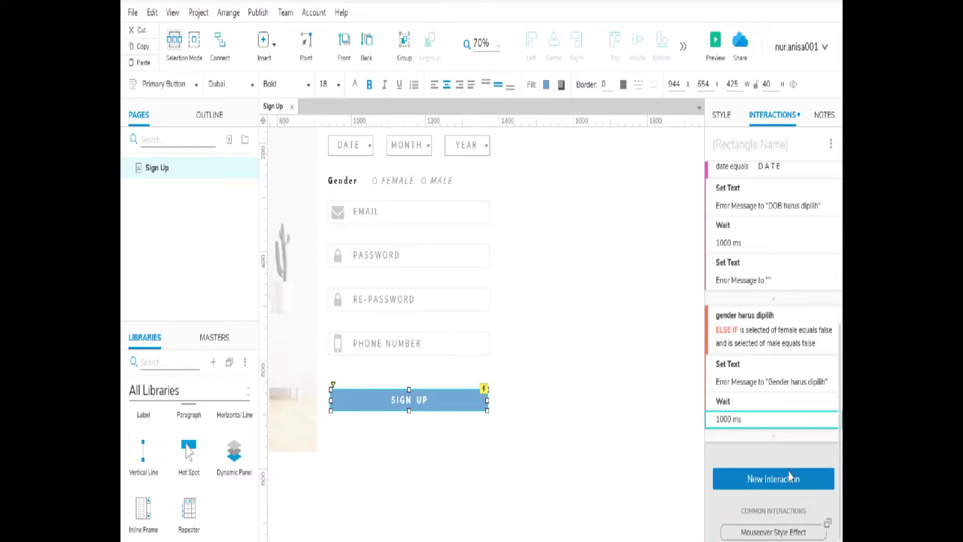
Step: Add a Set Text action after the Wait in the "gender harus dipilih" case that sets Error Message to empty text
click(779, 438)
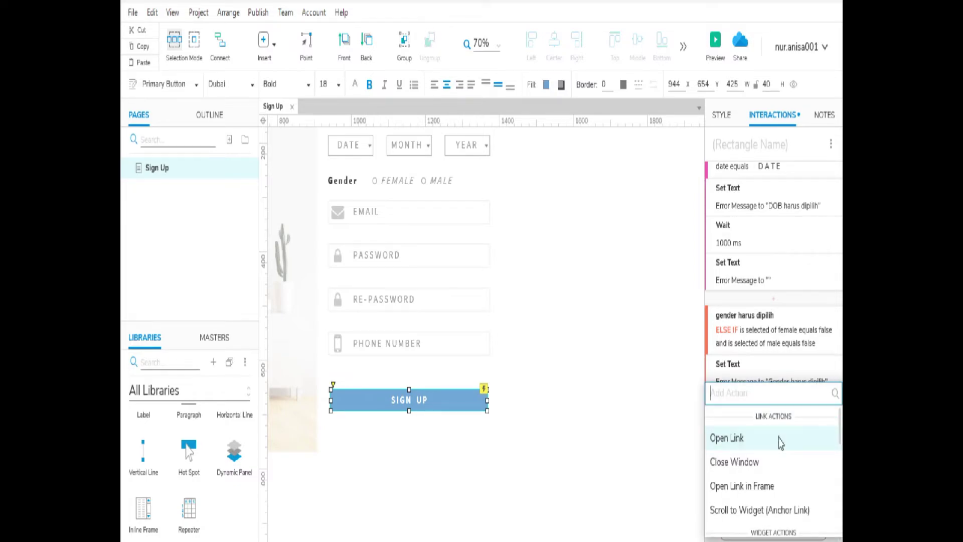
scroll(755, 453, down, 2)
scroll(755, 453, down, 3)
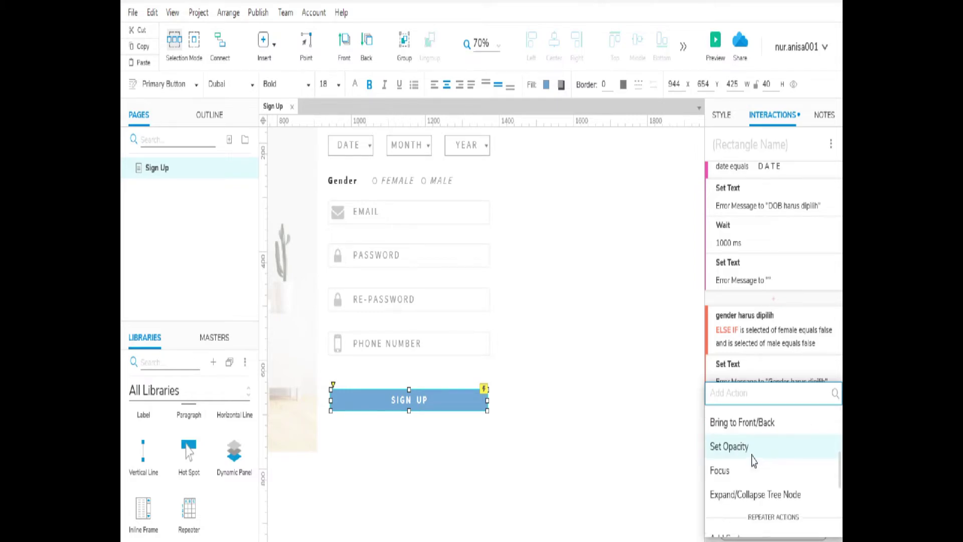
scroll(753, 457, up, 2)
click(751, 458)
text(er)
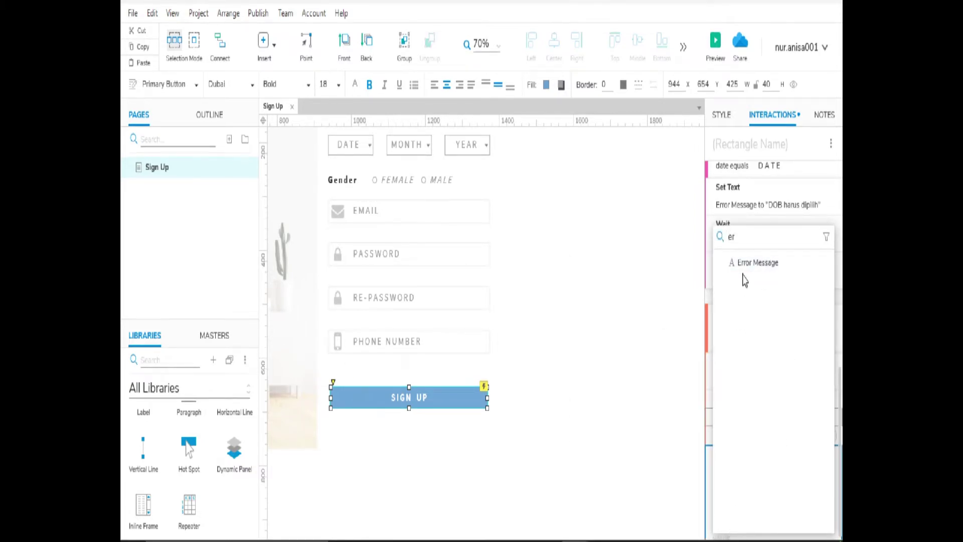
click(745, 274)
scroll(778, 454, down, 3)
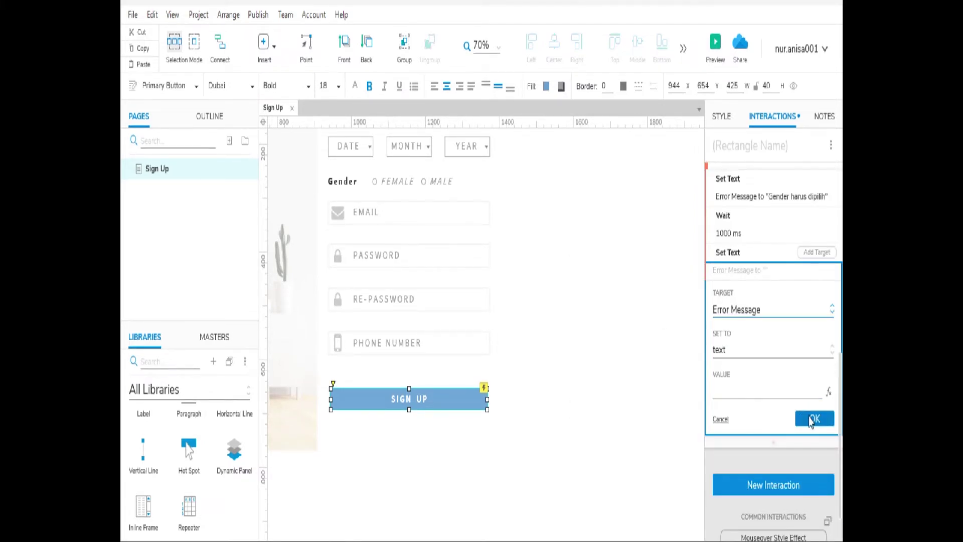
click(811, 420)
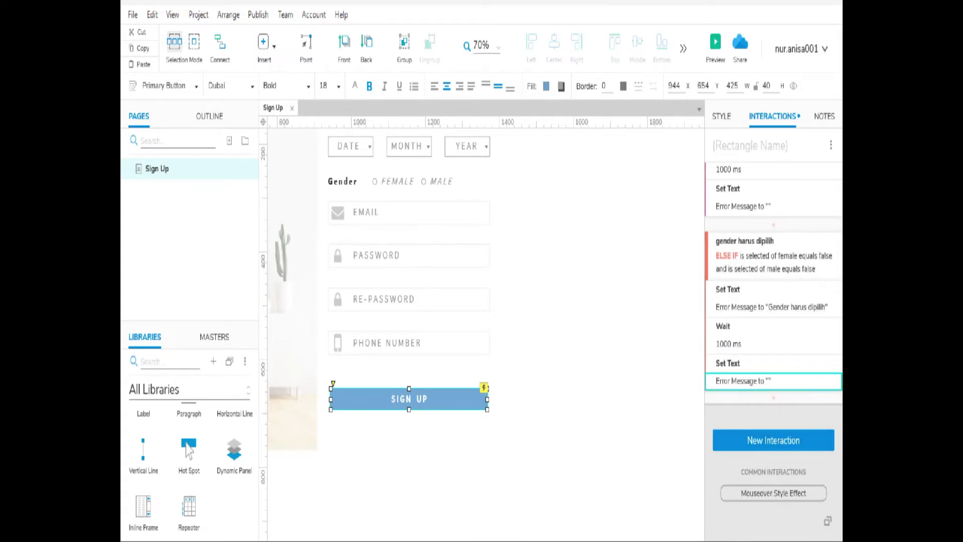
click(742, 464)
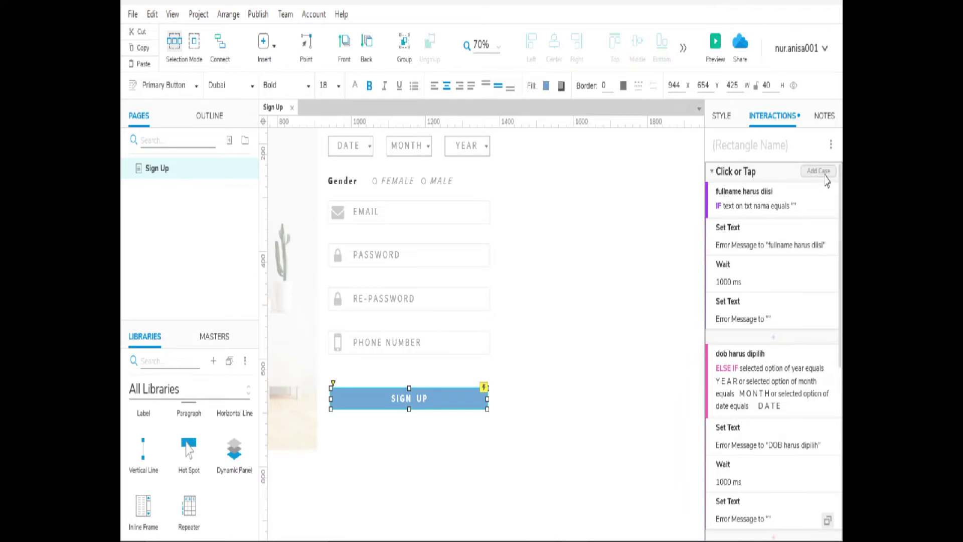
Step: Add a Click or Tap case named "email harus mengandung @ dan ." with two condition rows
click(823, 174)
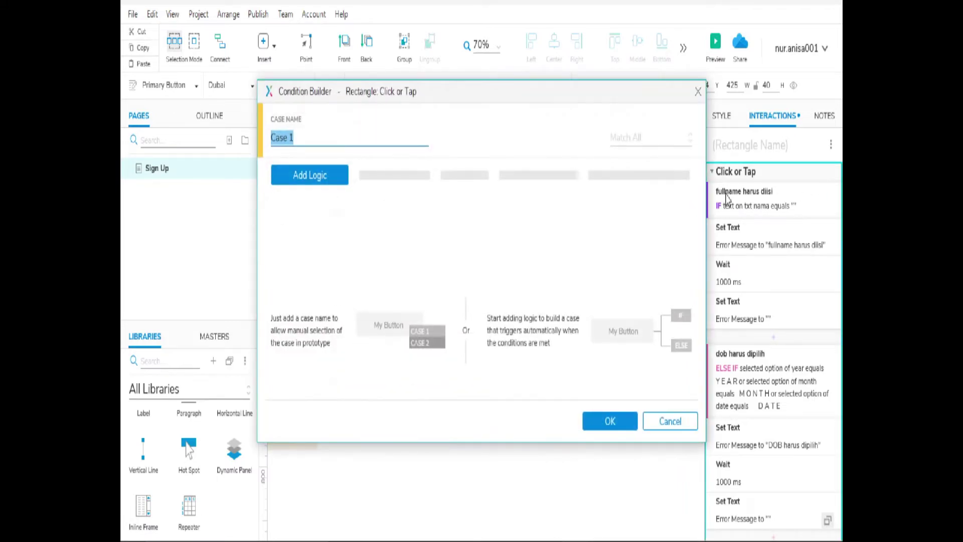
text(email harus mengandung @ dan .)
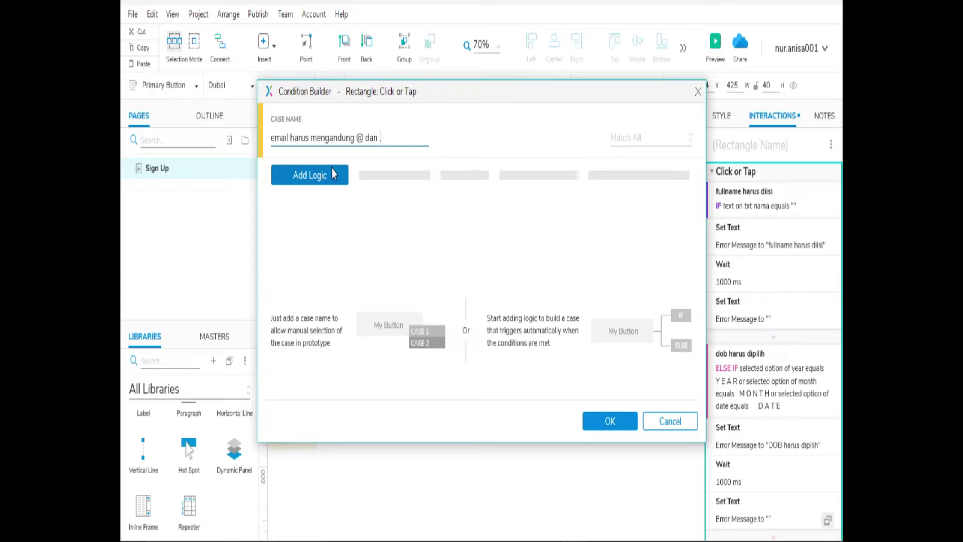
click(332, 170)
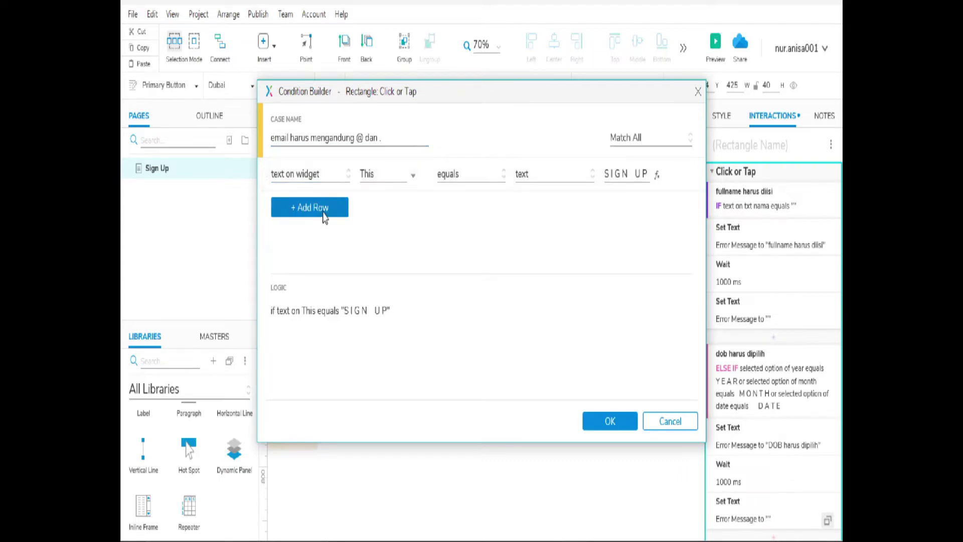
click(324, 210)
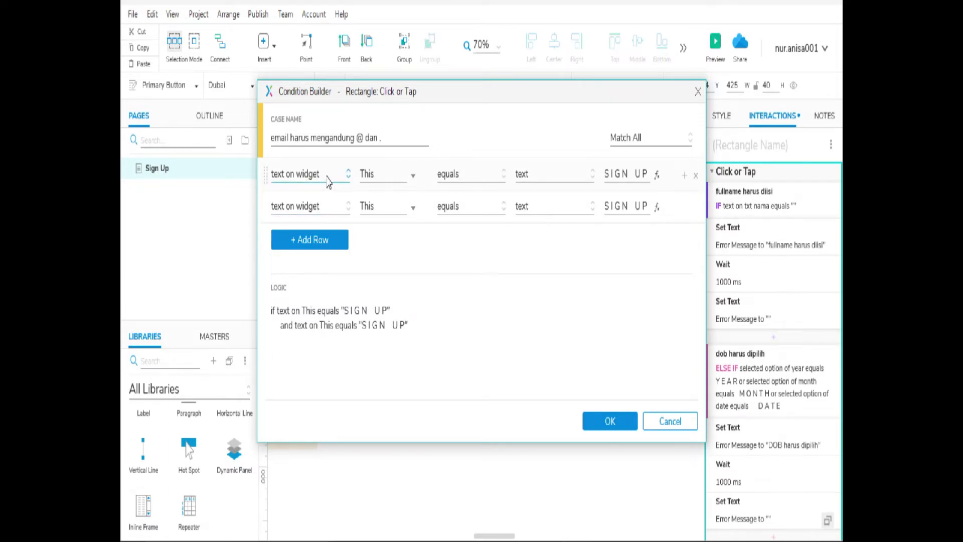
Step: Make the first condition row test that text on widget txt email does not contain the text "@"
click(395, 182)
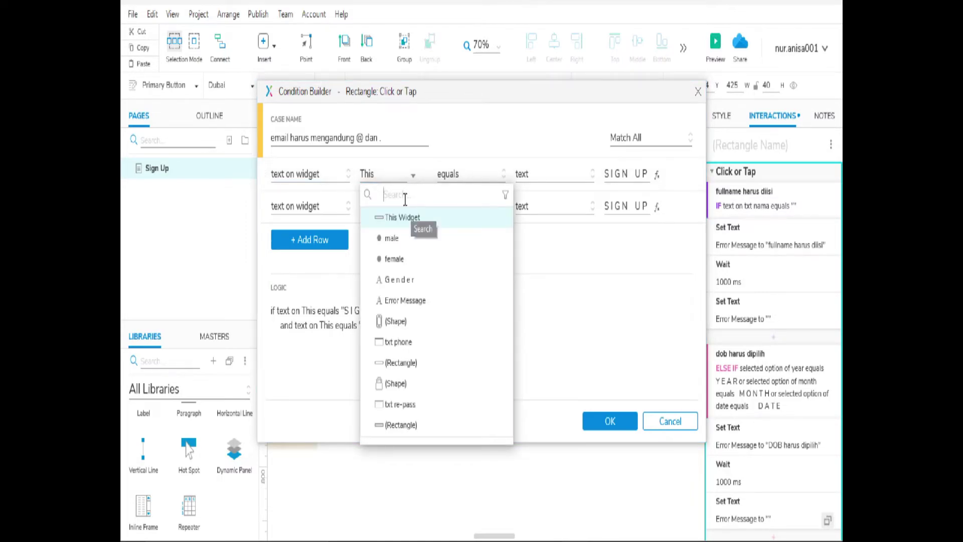
text(txt)
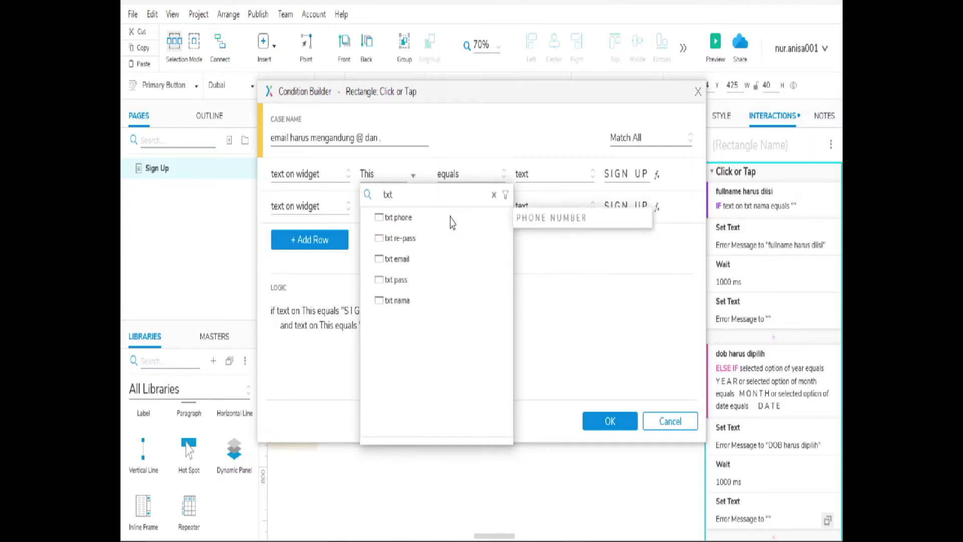
click(397, 259)
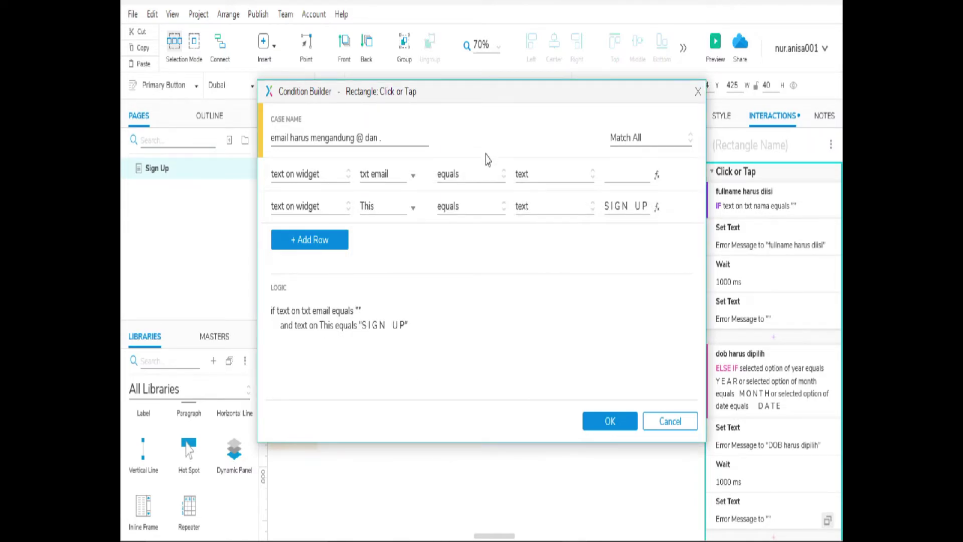
click(485, 180)
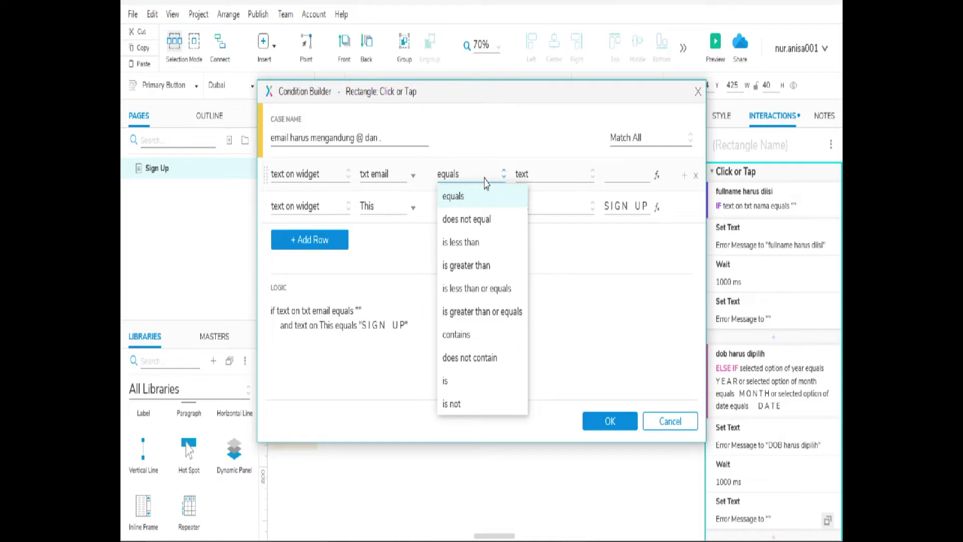
click(469, 357)
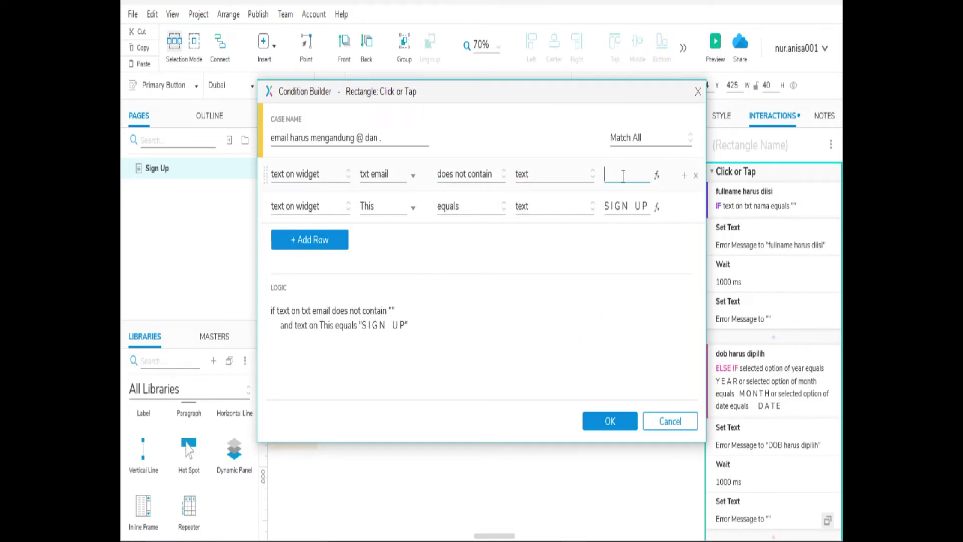
text(@)
Step: Make the second condition row test that text on widget txt email does not contain the text "."
click(388, 207)
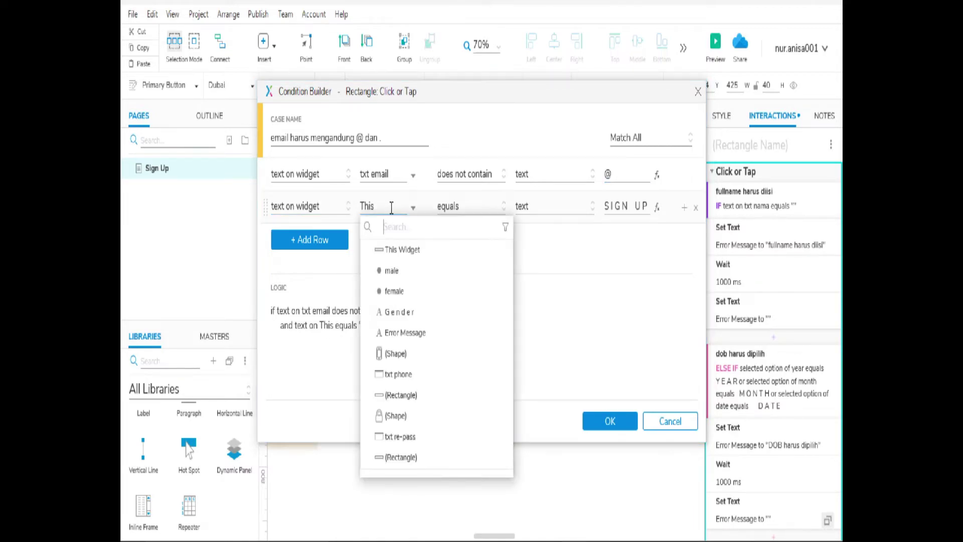
text(txt)
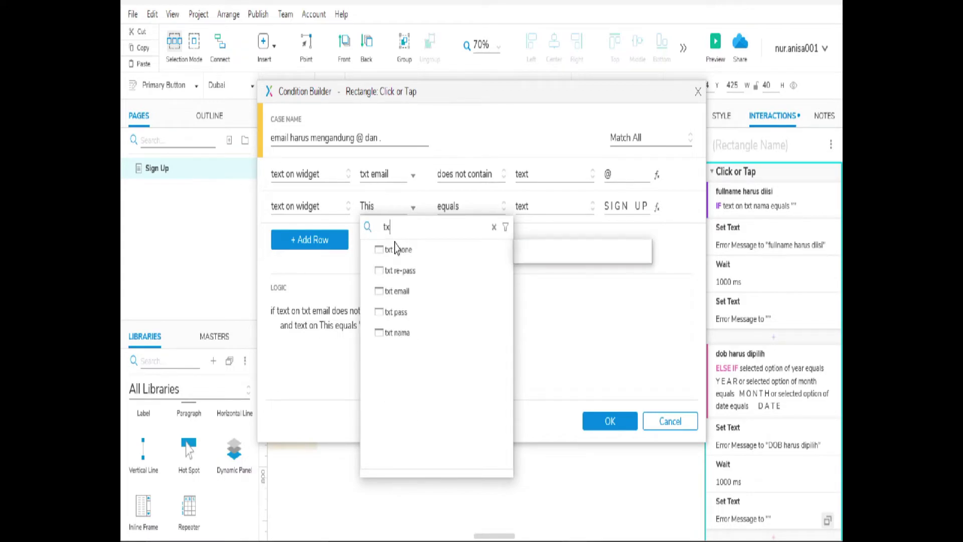
click(424, 304)
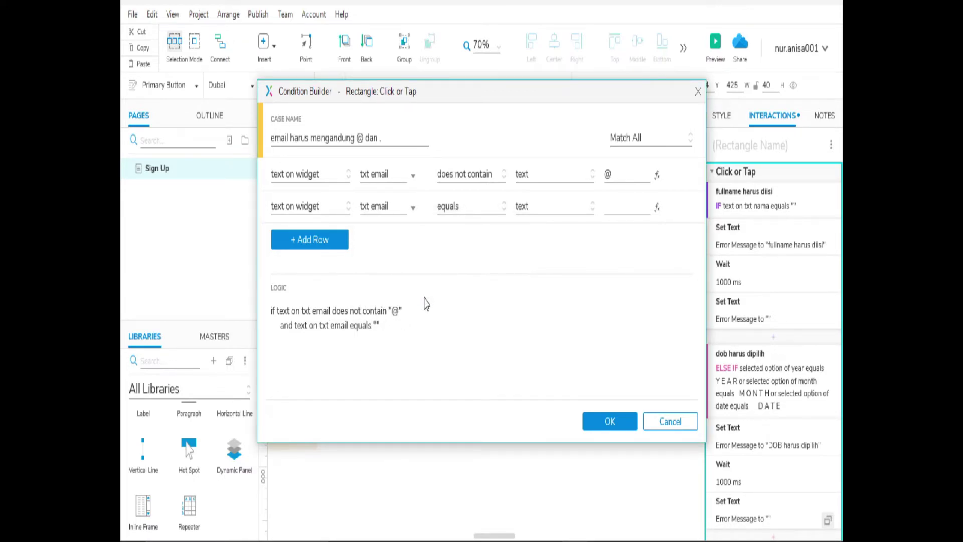
click(476, 218)
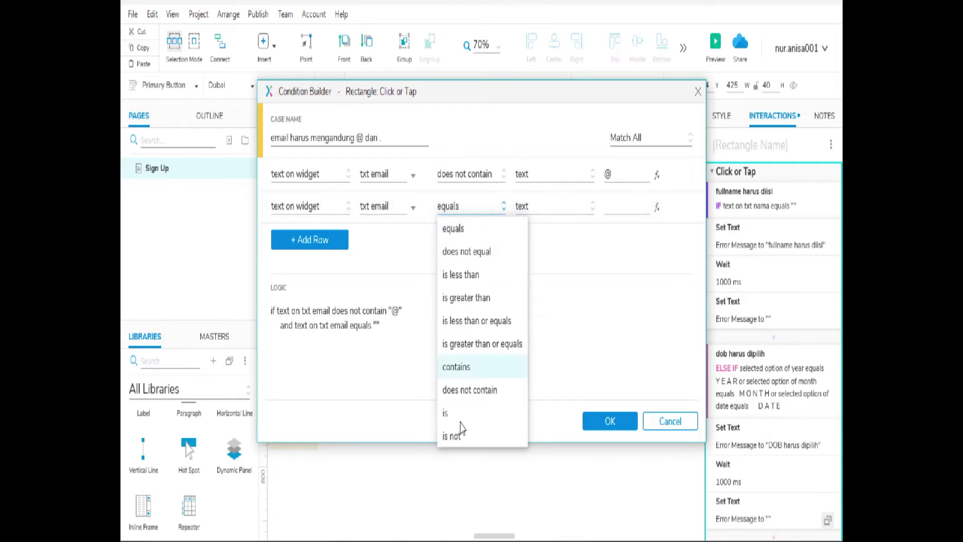
click(472, 396)
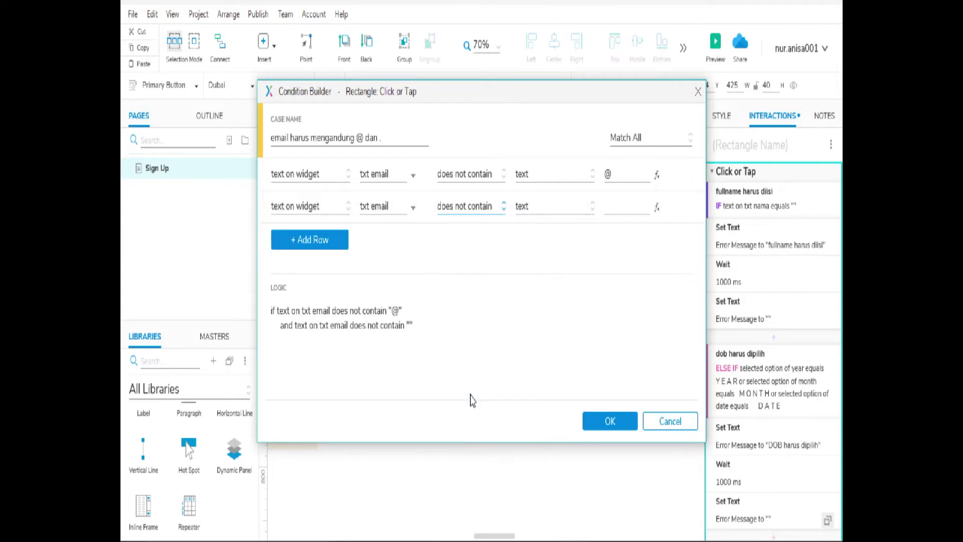
click(626, 209)
text(.)
Step: Switch the email case's condition matching to Match Any and save the case
click(649, 147)
click(641, 182)
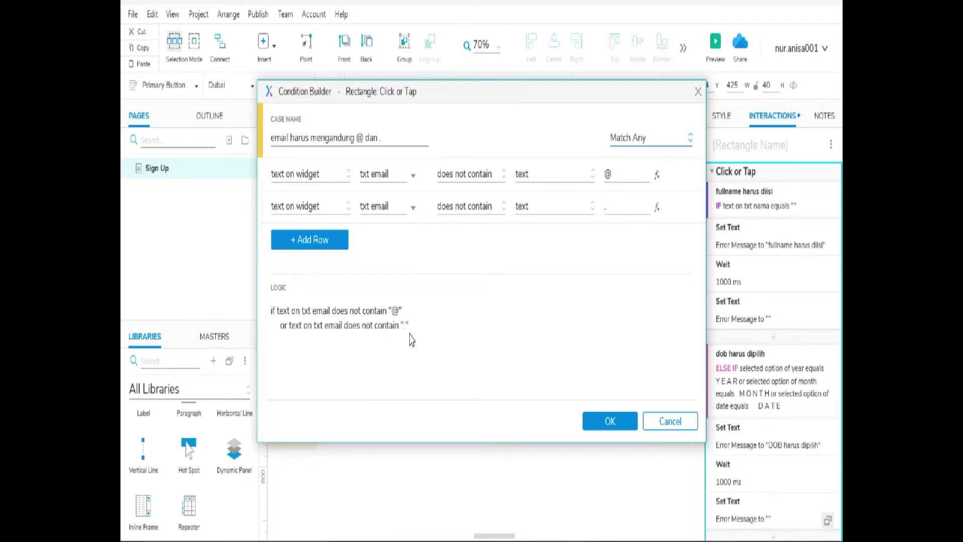
click(615, 423)
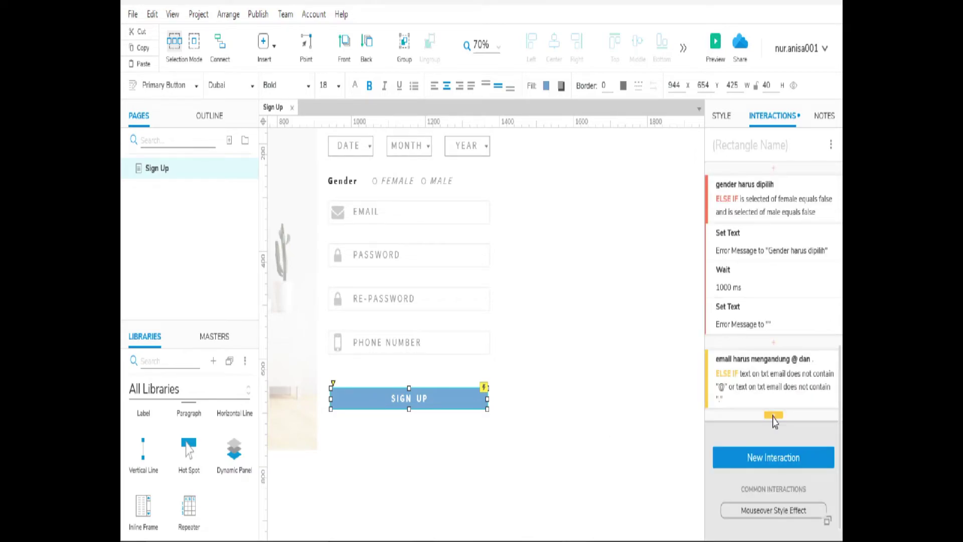
Step: Add a Set Text action to the email case that sets Error Message to "Email harus mengandung @ dan ."
click(773, 416)
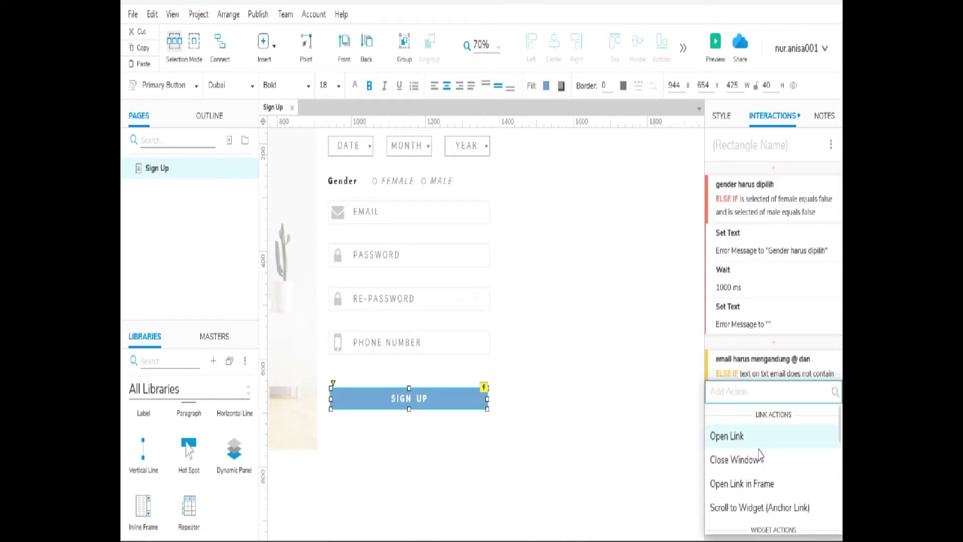
scroll(747, 459, down, 3)
click(741, 425)
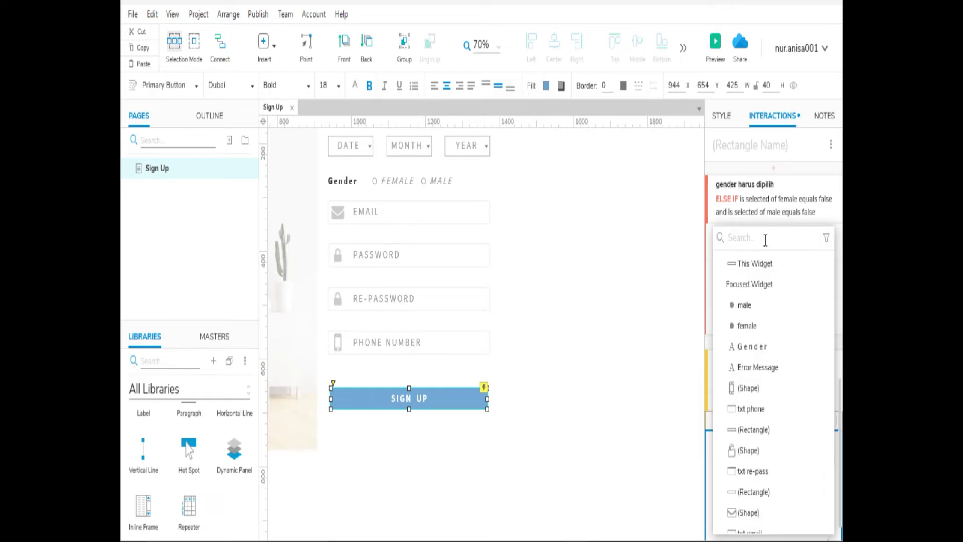
text(er)
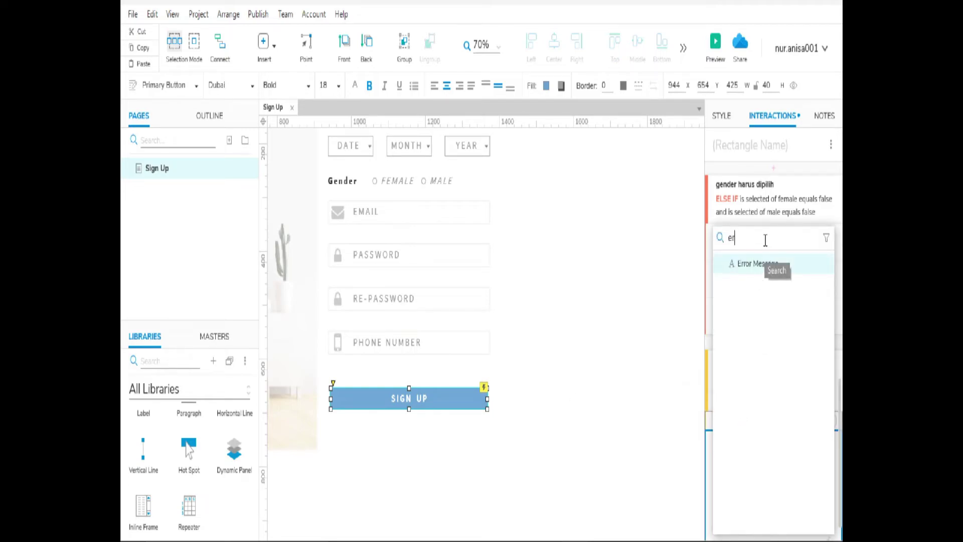
click(764, 267)
scroll(740, 432, down, 2)
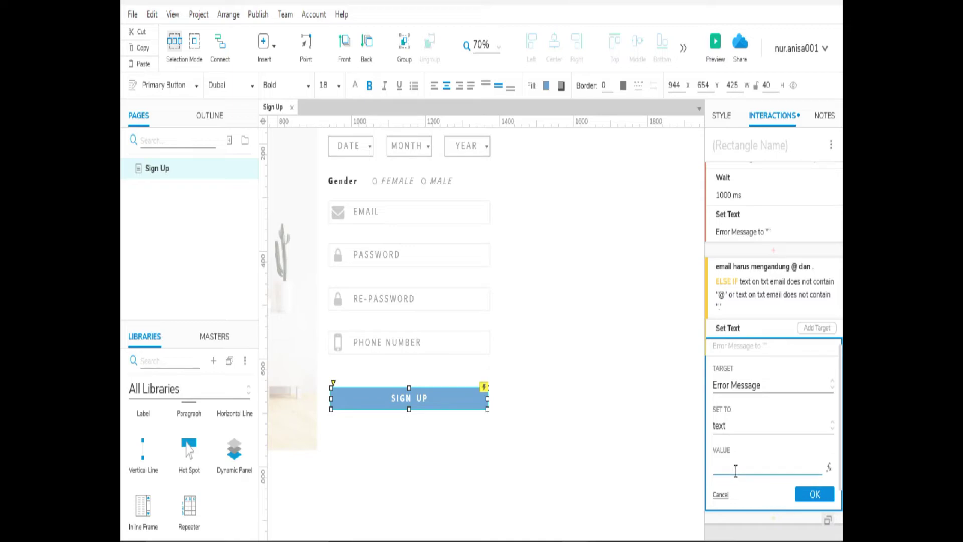
text(Em)
key(BackSpace)
key(BackSpace)
text(Email harus mengandung @)
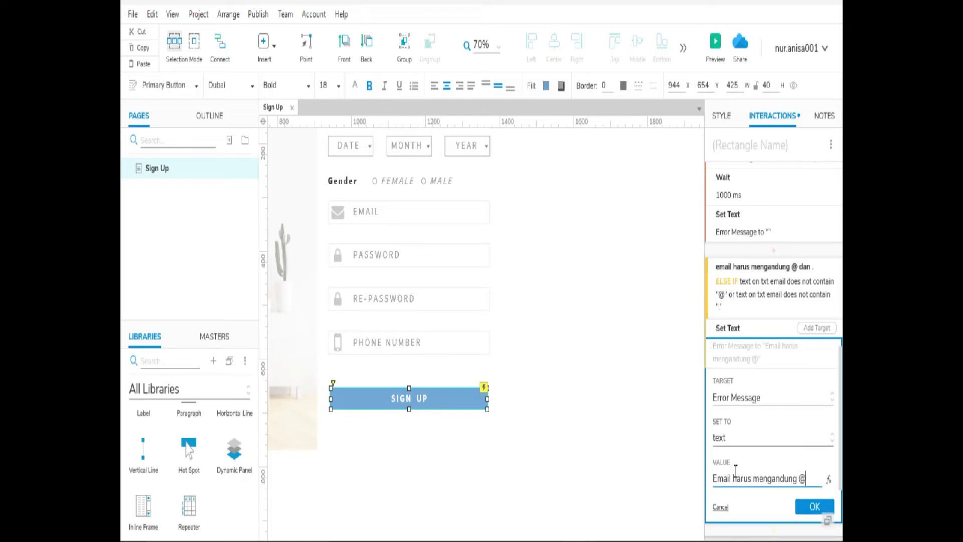
text( dan .)
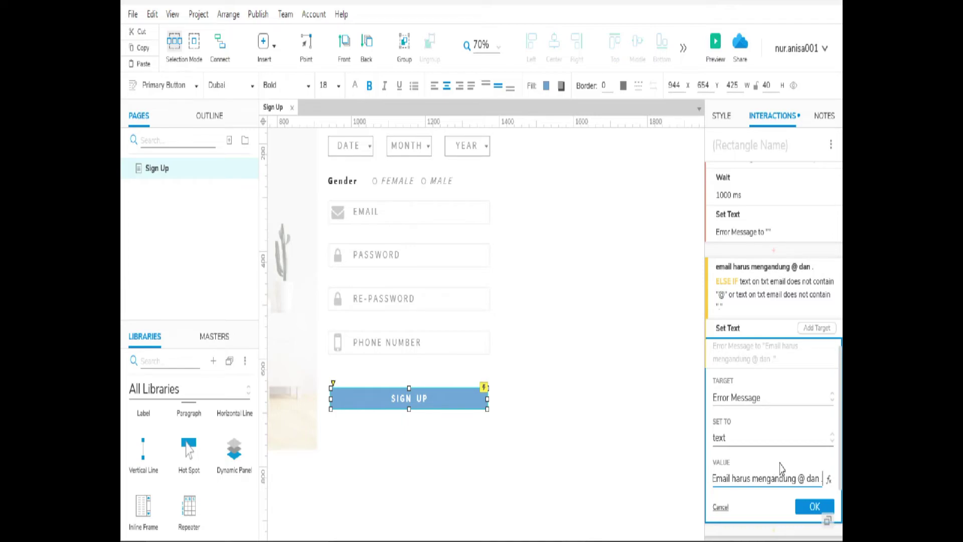
click(806, 508)
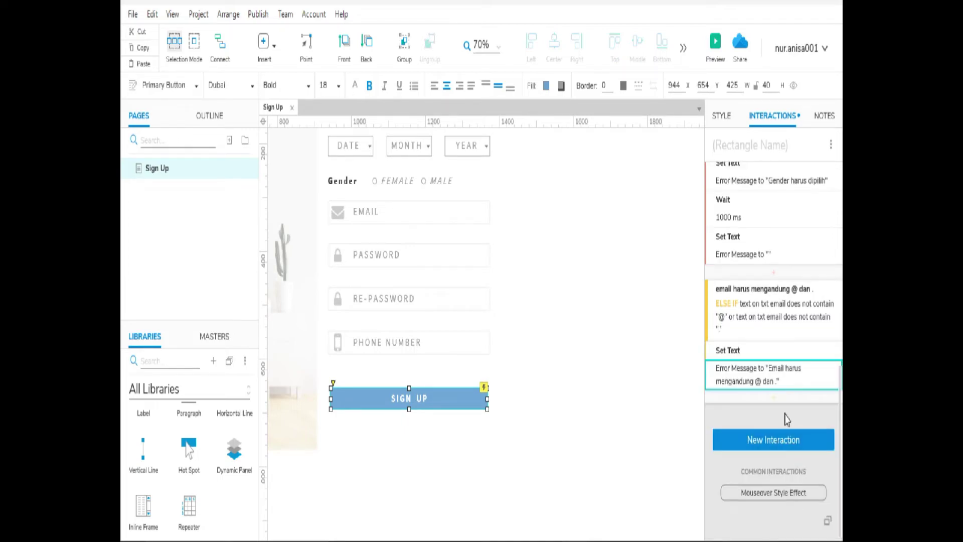
Step: Add a Wait action of 1000 ms after the Set Text action in the email case
click(775, 401)
scroll(750, 447, down, 15)
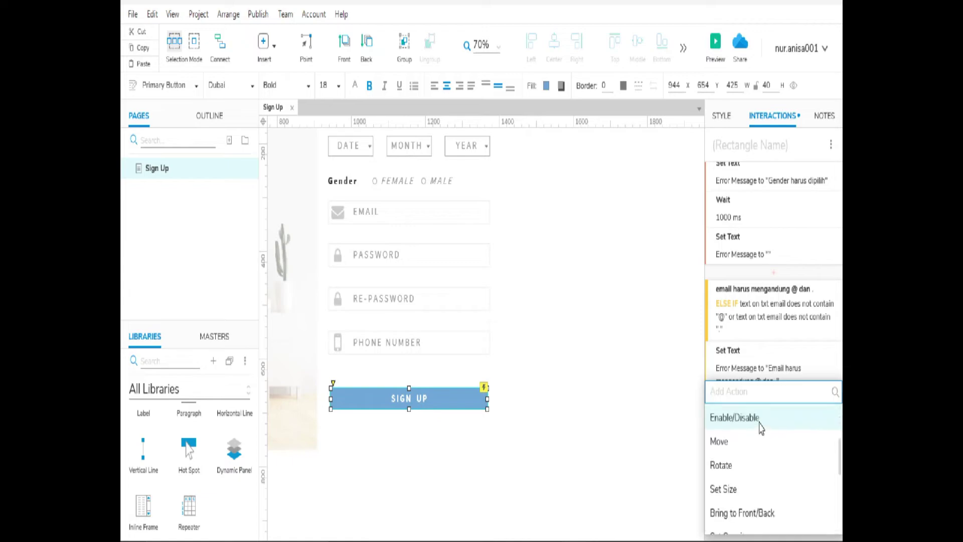
click(719, 474)
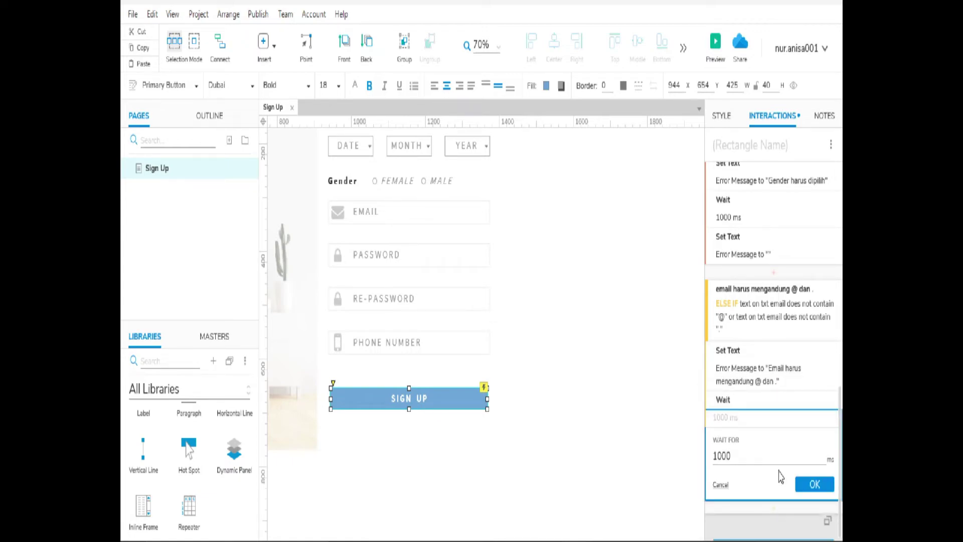
click(801, 486)
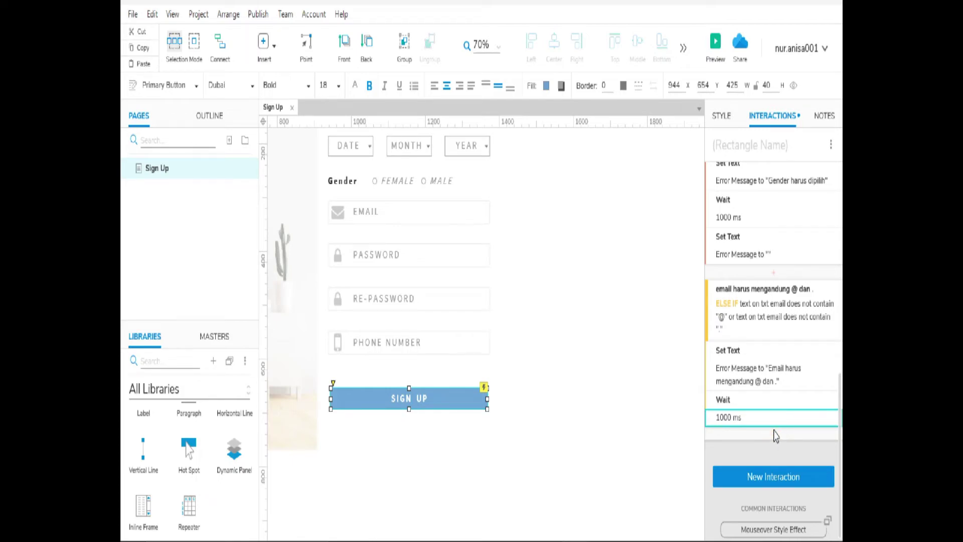
Step: Add a Set Text action after the wait in the email case that sets Error Message to empty text
click(778, 440)
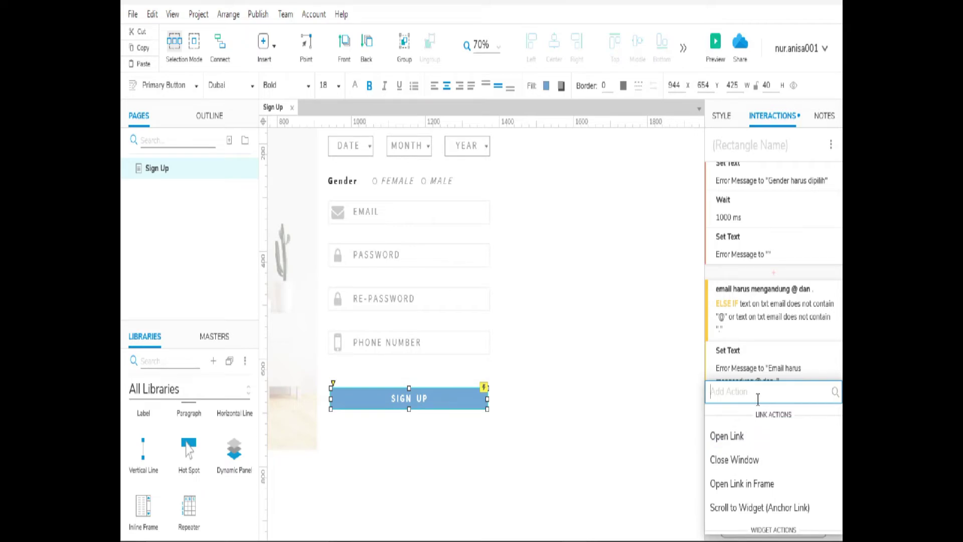
scroll(726, 510, down, 3)
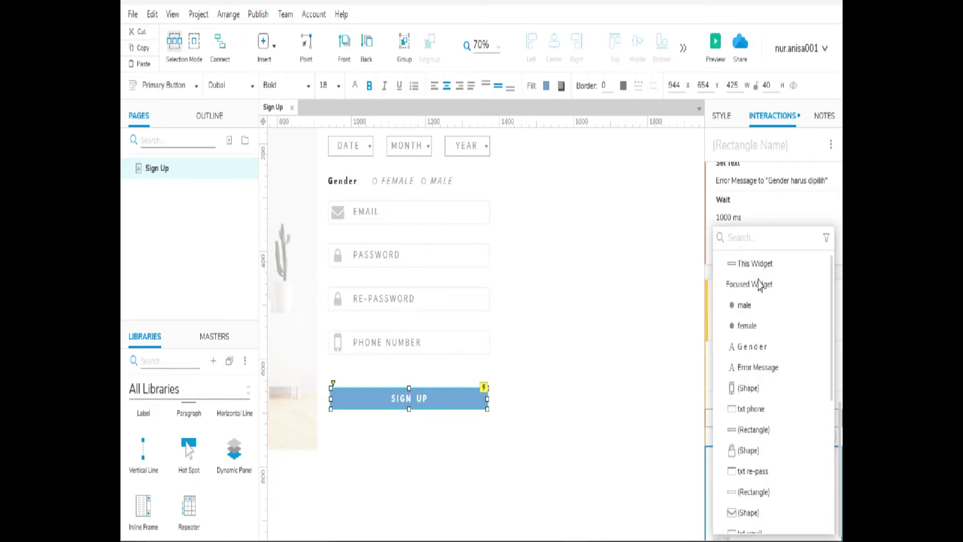
text(er)
click(757, 279)
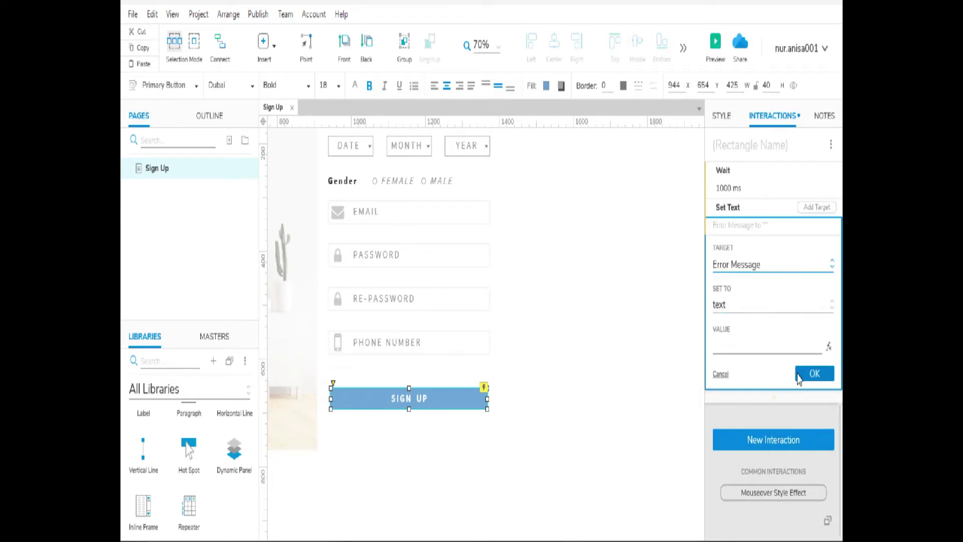
click(811, 378)
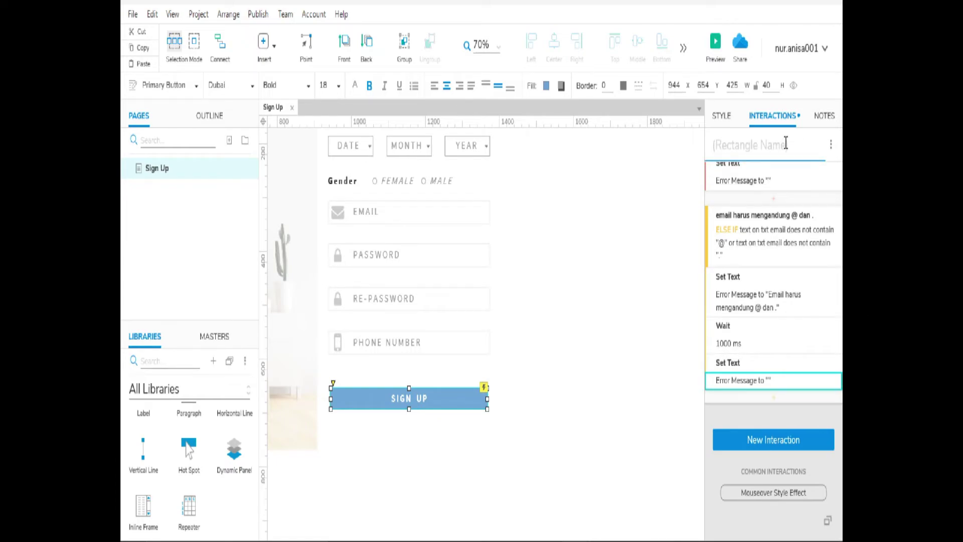
Step: Add a case named "panjang karakter password antara 5 sampai 10" with two condition rows to the SIGN UP button's Click or Tap interaction
click(546, 370)
scroll(547, 370, up, 3)
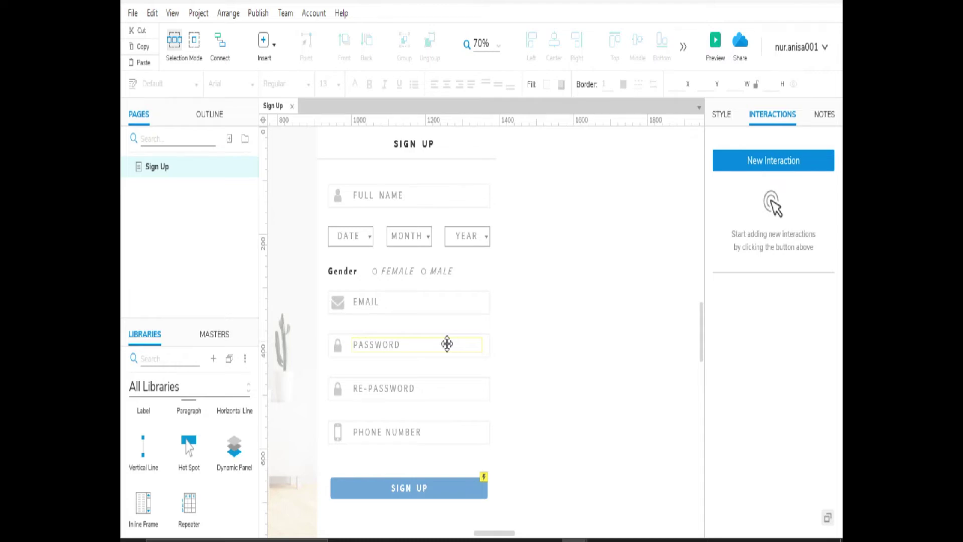
scroll(404, 434, down, 2)
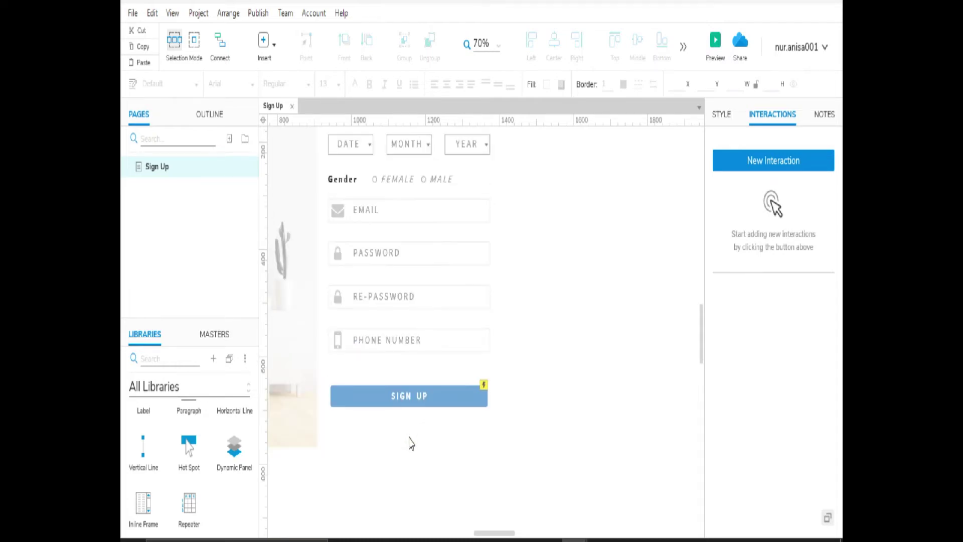
click(418, 396)
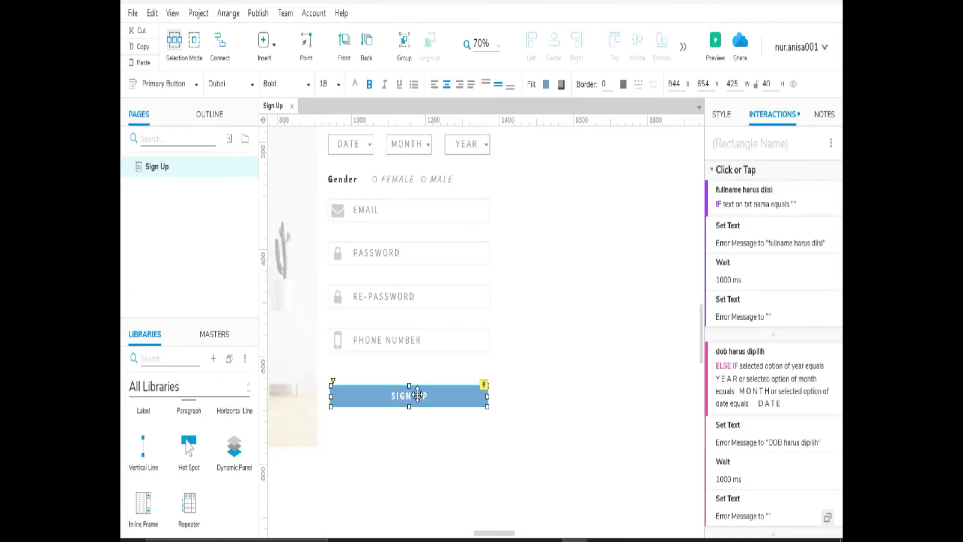
click(821, 173)
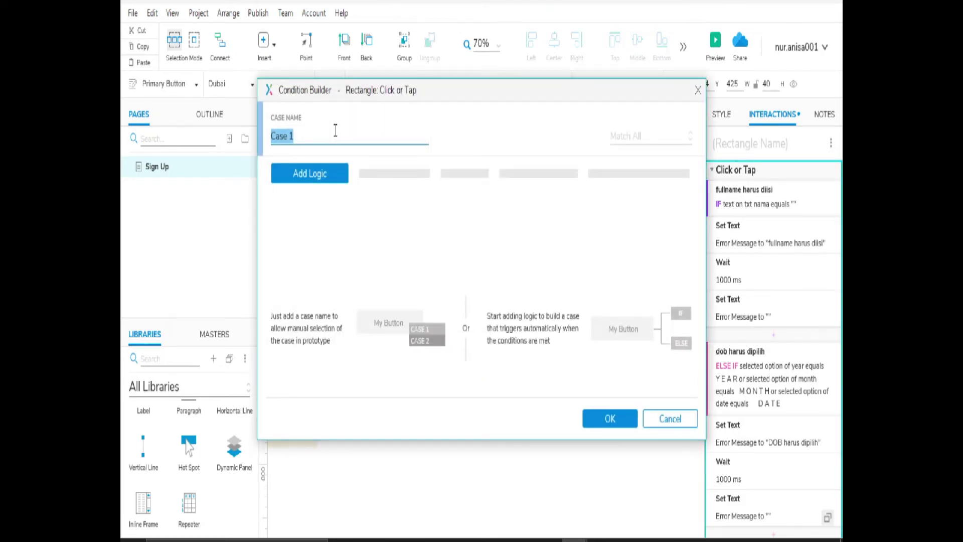
text(panjang karakter password )
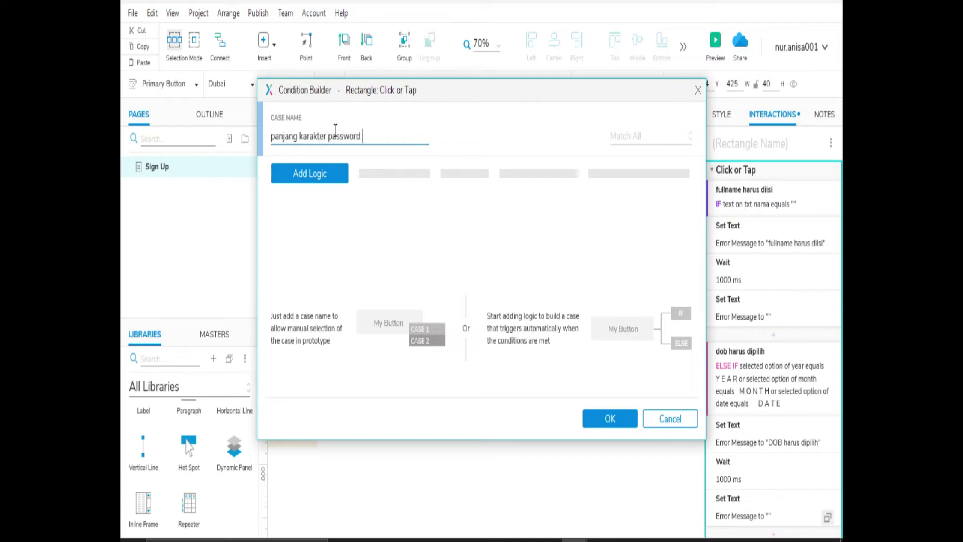
text(antara 5 sampai 10)
click(313, 176)
click(322, 211)
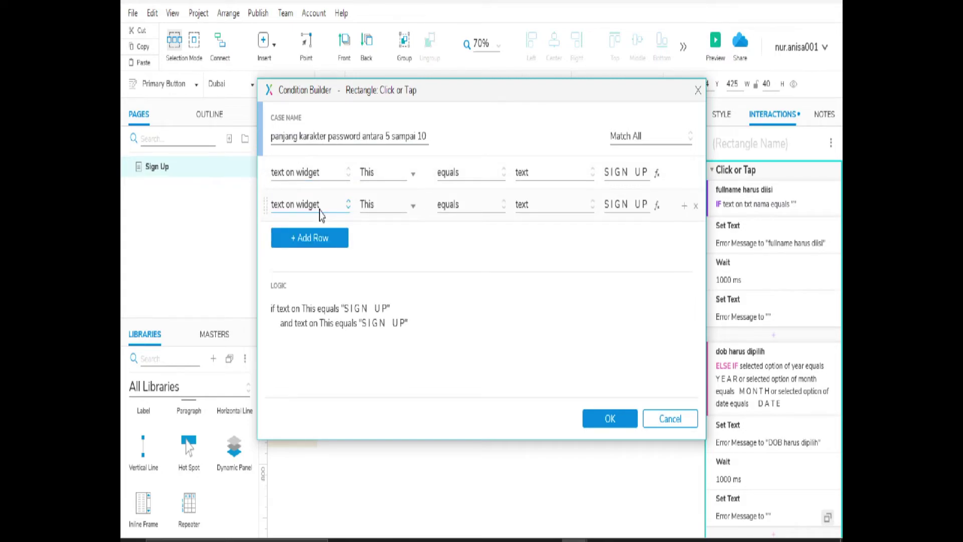
Step: Make the first condition row test that length of widget value on txt pass is less than the value 5
click(323, 181)
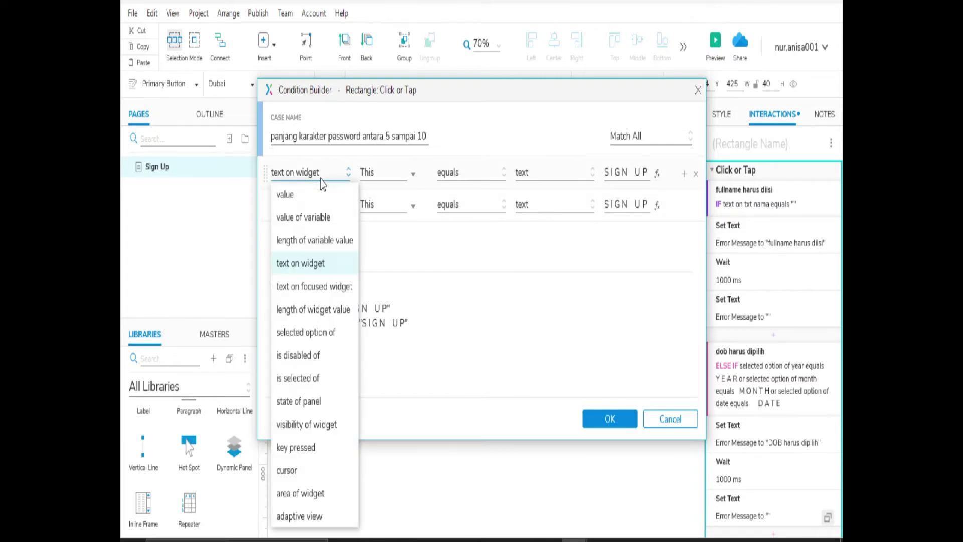
click(312, 311)
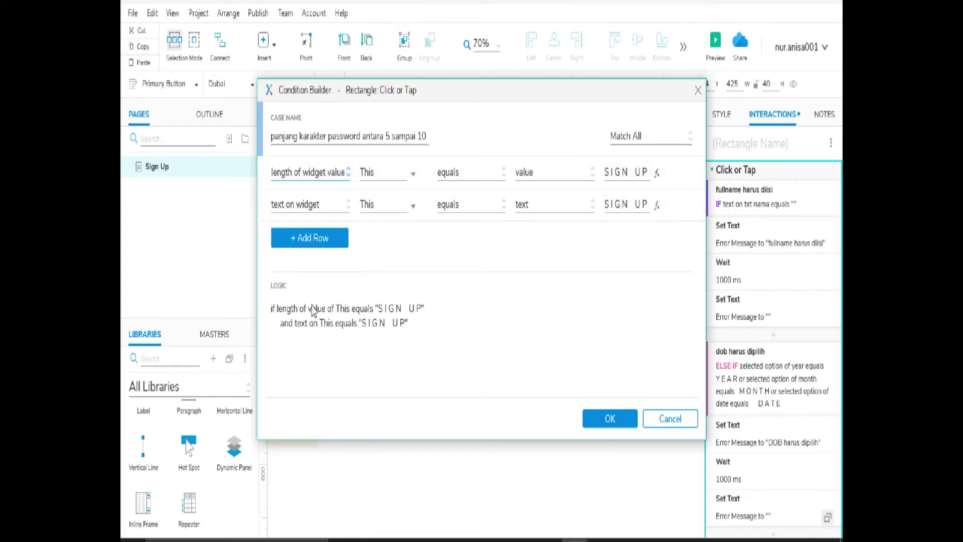
click(394, 172)
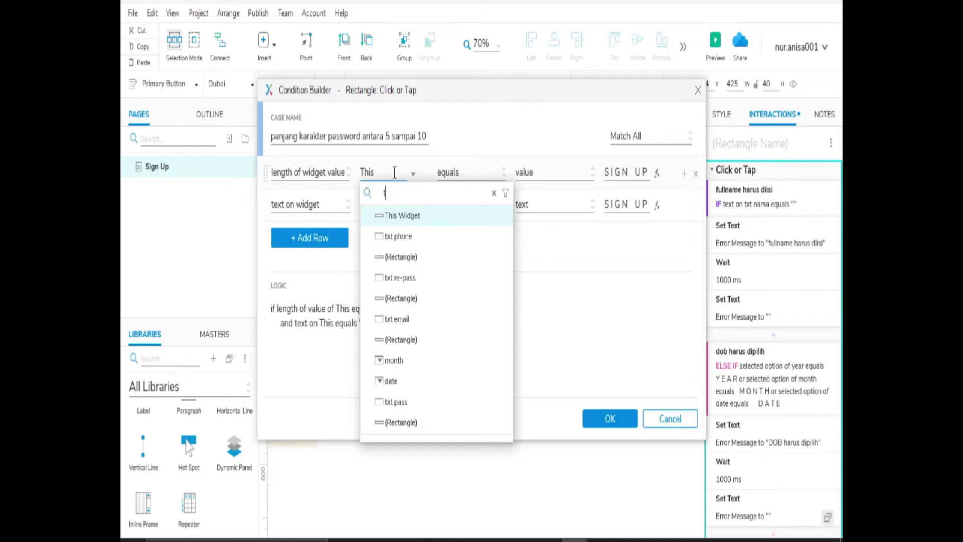
text(tx)
click(396, 277)
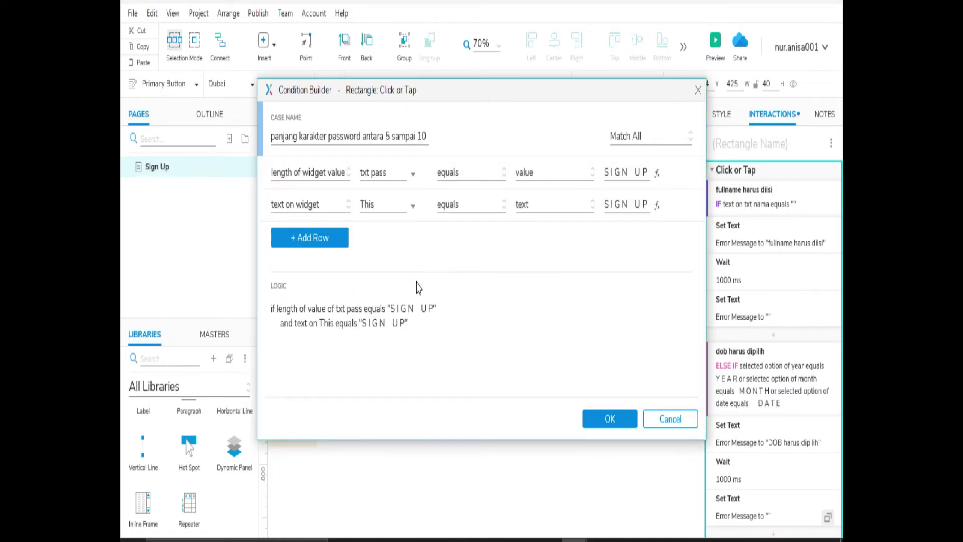
click(473, 174)
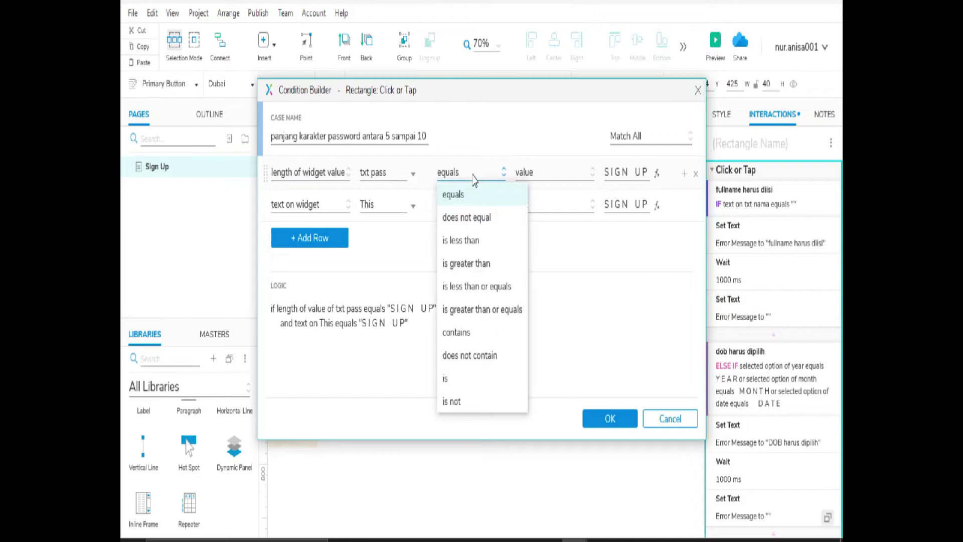
click(461, 240)
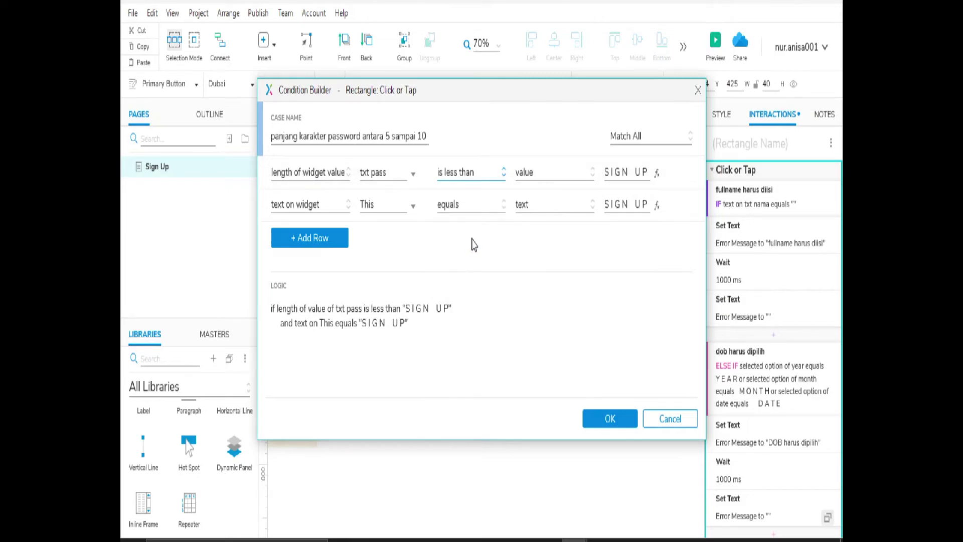
click(628, 173)
key(BackSpace)
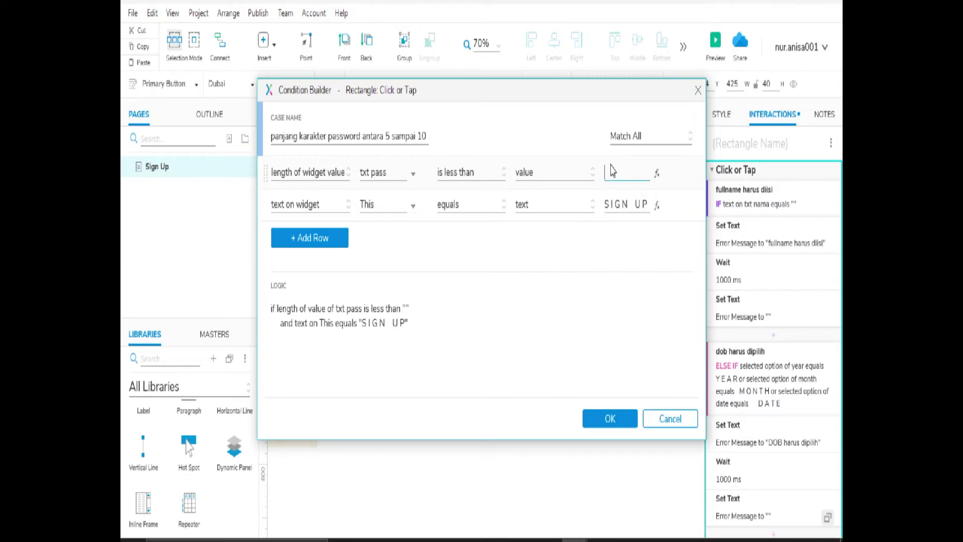
text(5)
Step: Make the second condition row test that length of widget value on txt pass is greater than the value 10
click(341, 206)
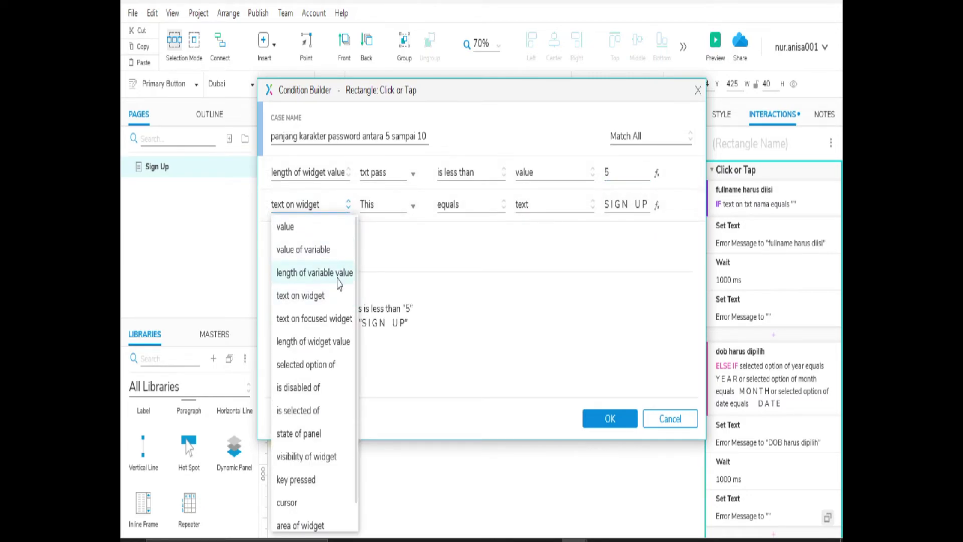
click(313, 342)
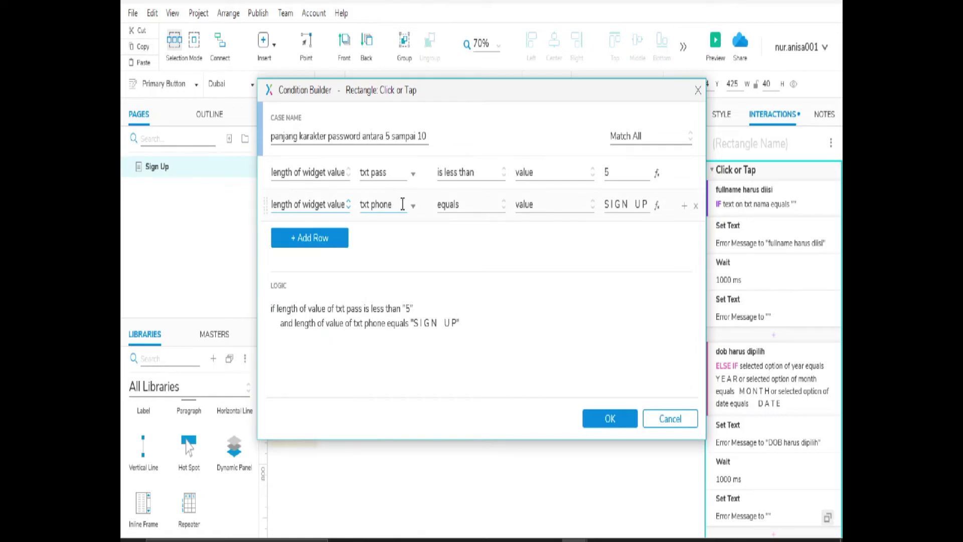
click(402, 204)
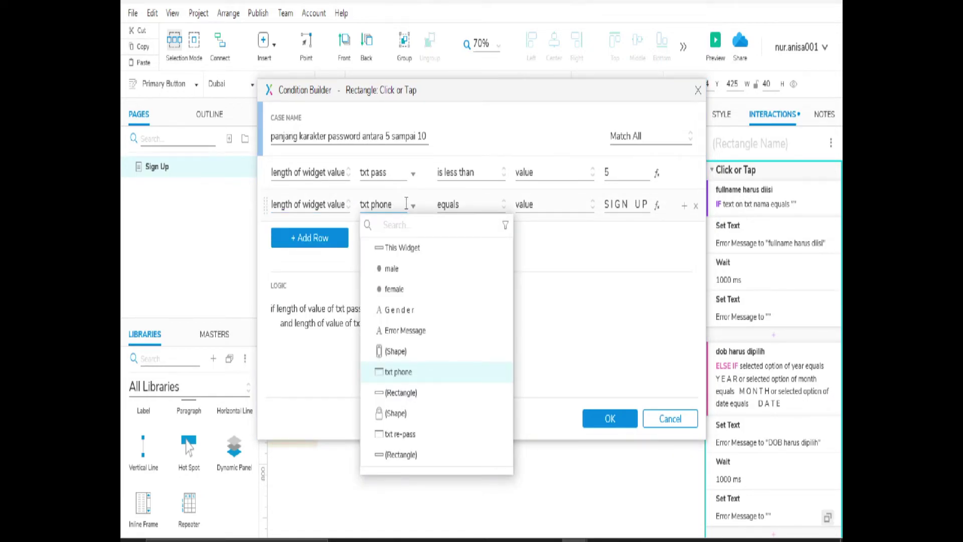
text(tx)
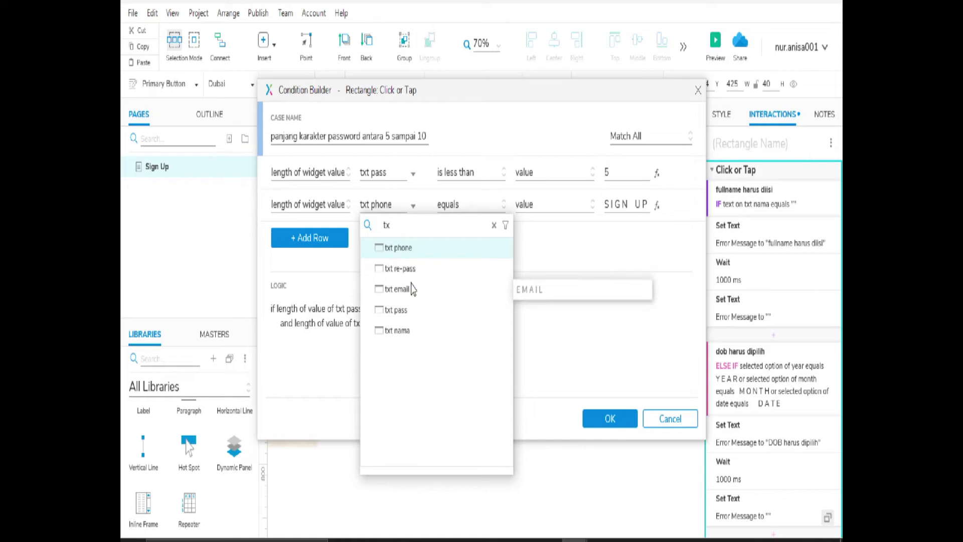
click(402, 310)
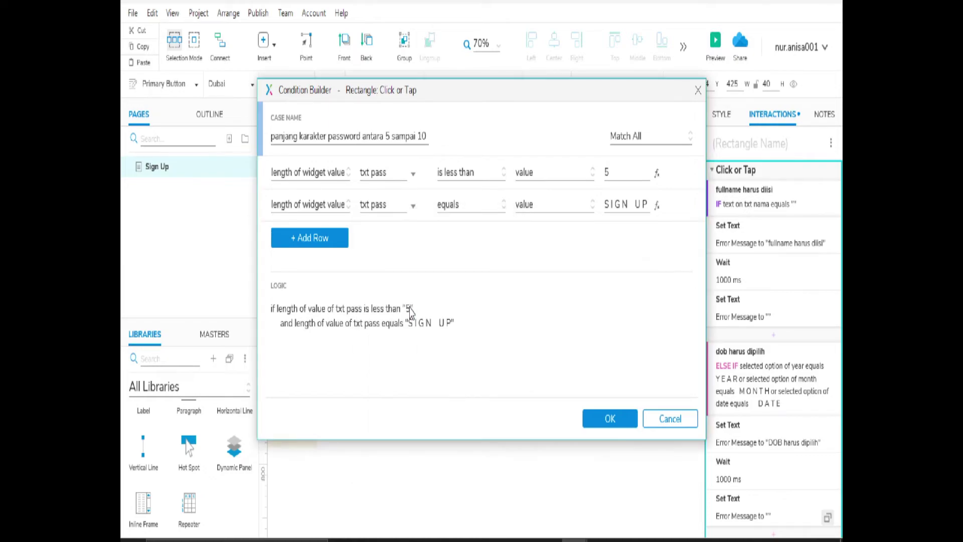
click(487, 210)
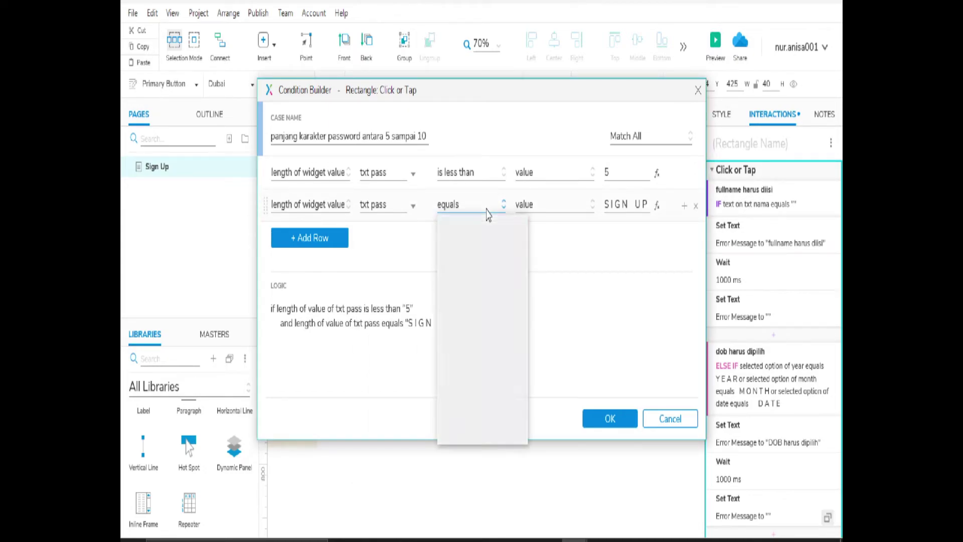
click(478, 297)
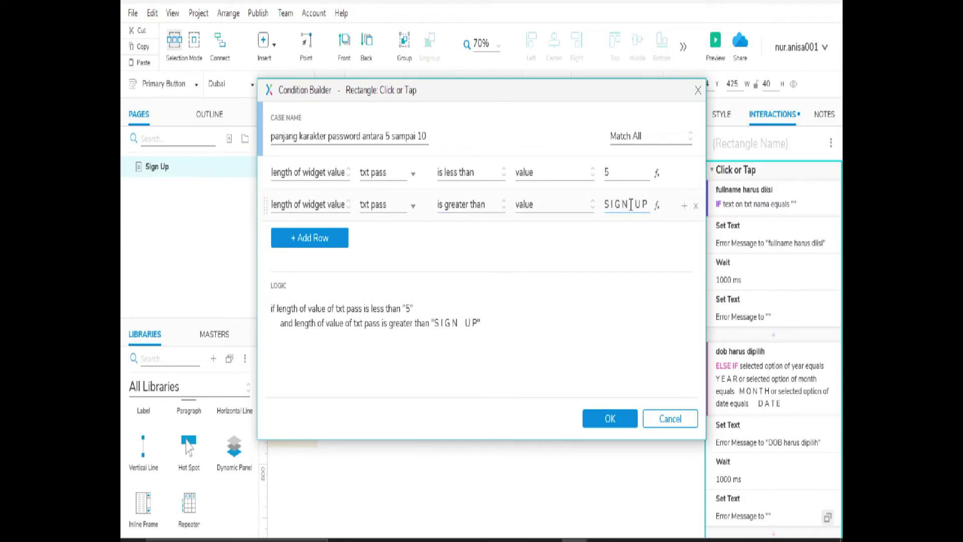
key(ctrl+a)
text(10)
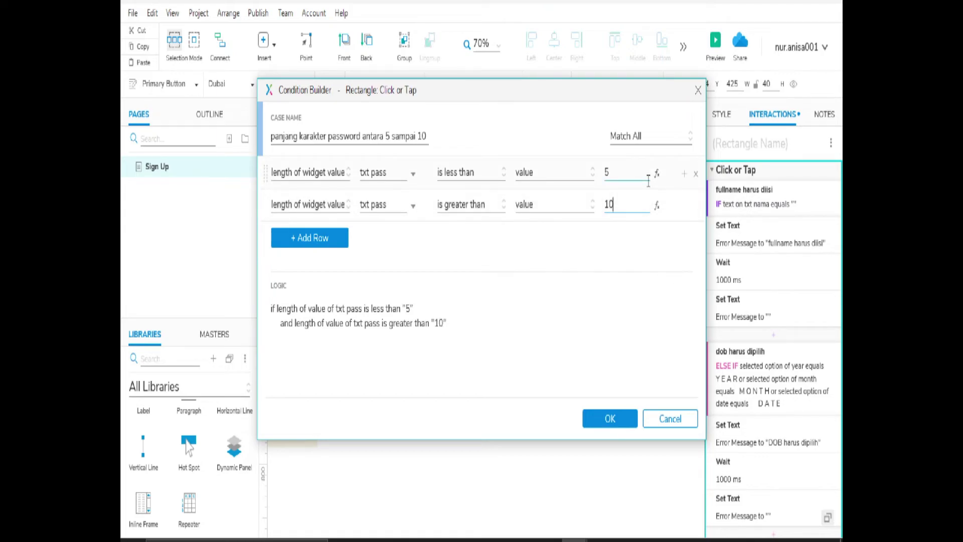
Step: Switch the password length case's condition matching to Match Any and save the case
click(652, 141)
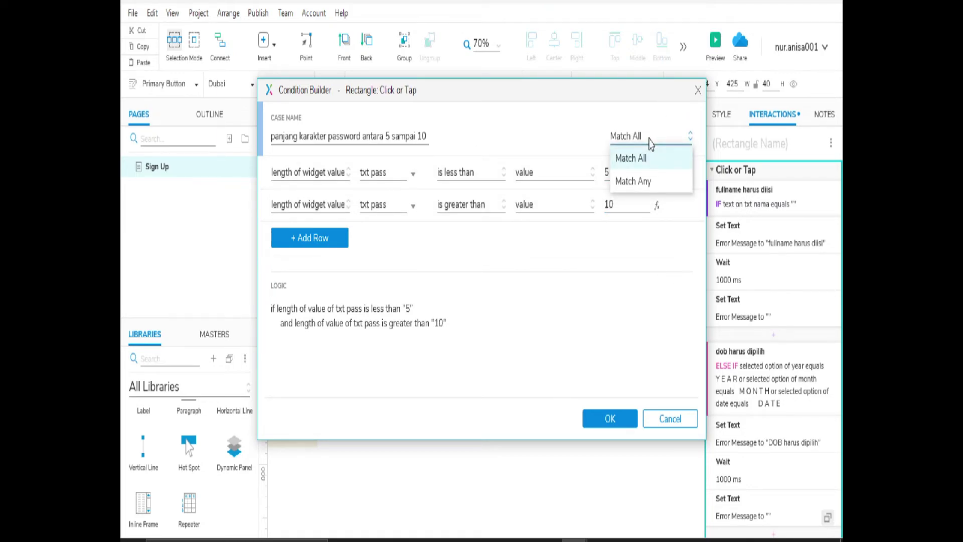
click(643, 183)
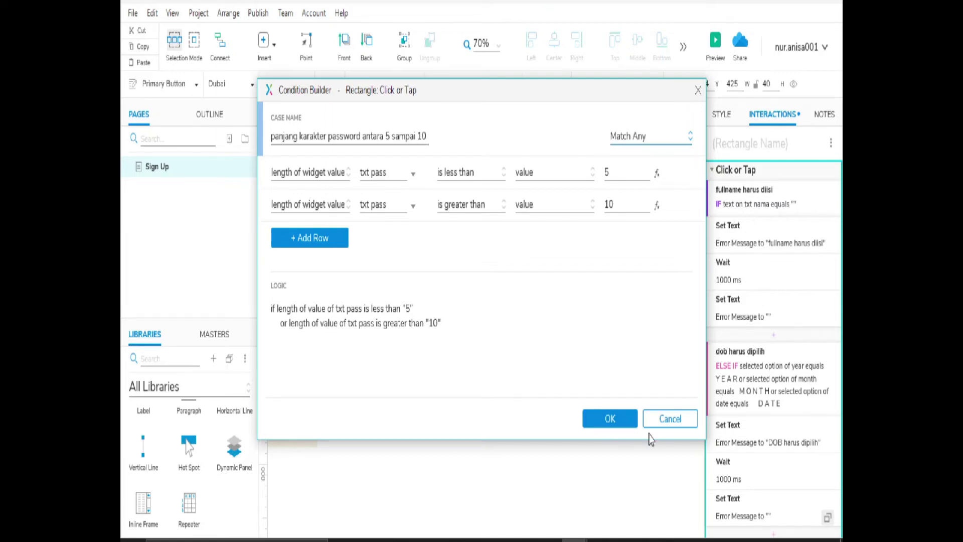
click(635, 420)
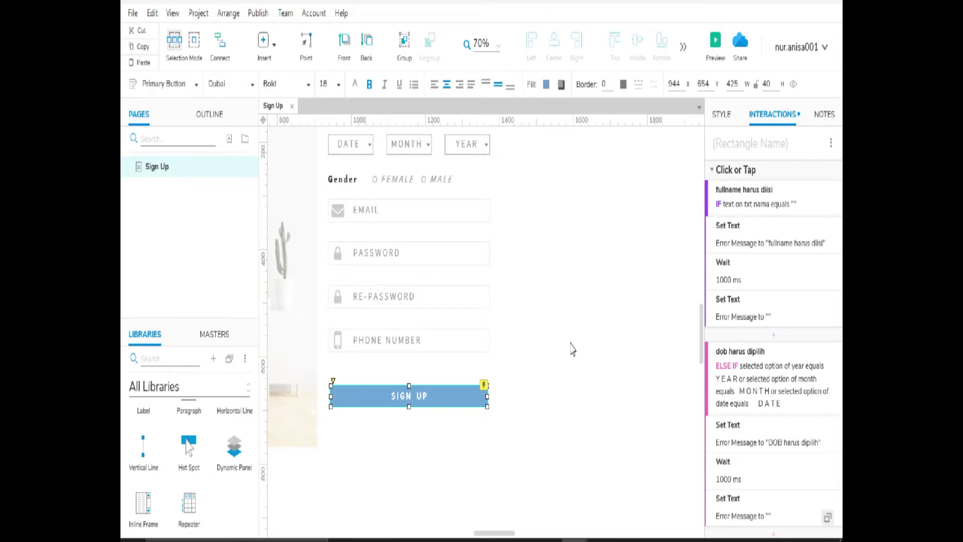
Step: Add a Set Text action targeting Error Message to the password length case
scroll(756, 409, down, 5)
scroll(755, 404, down, 3)
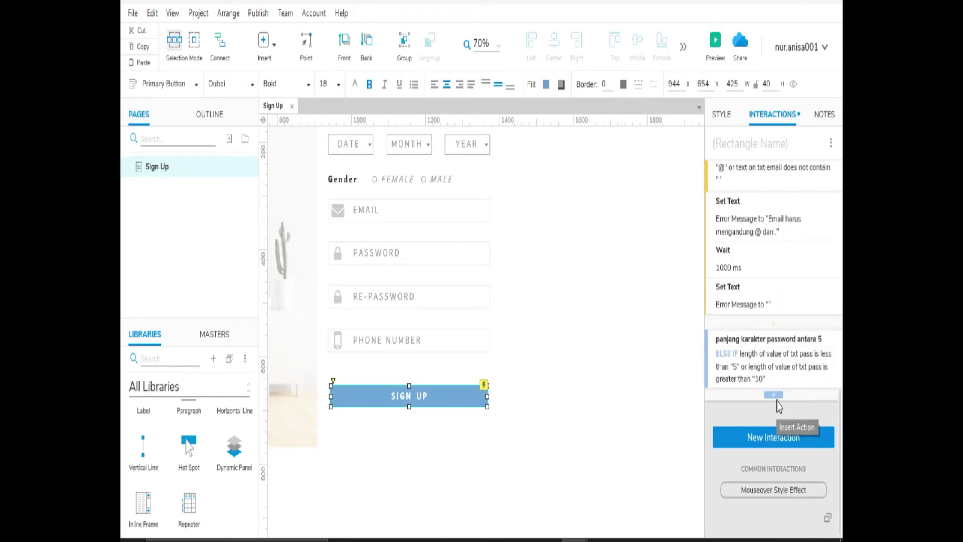
click(778, 396)
text(se)
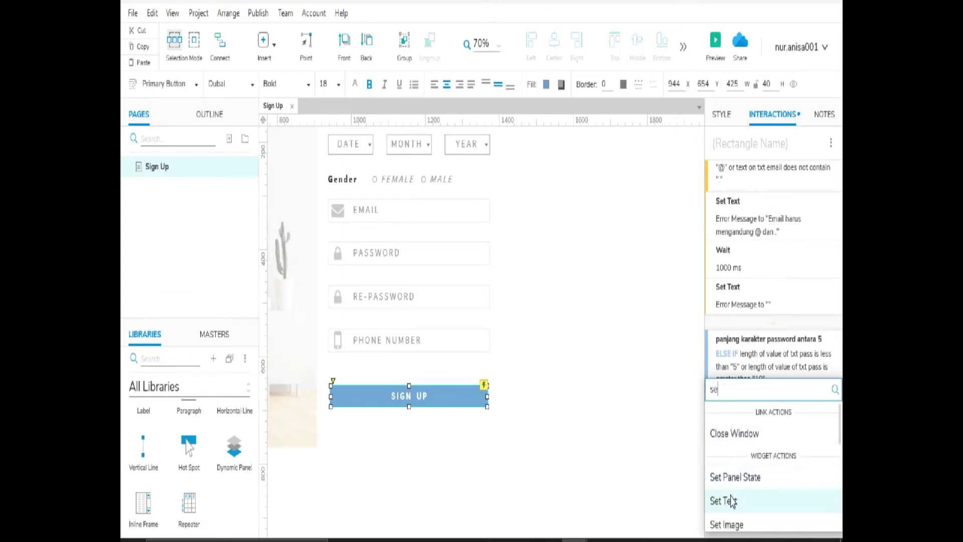
click(724, 501)
text(er)
key(Return)
scroll(757, 395, down, 3)
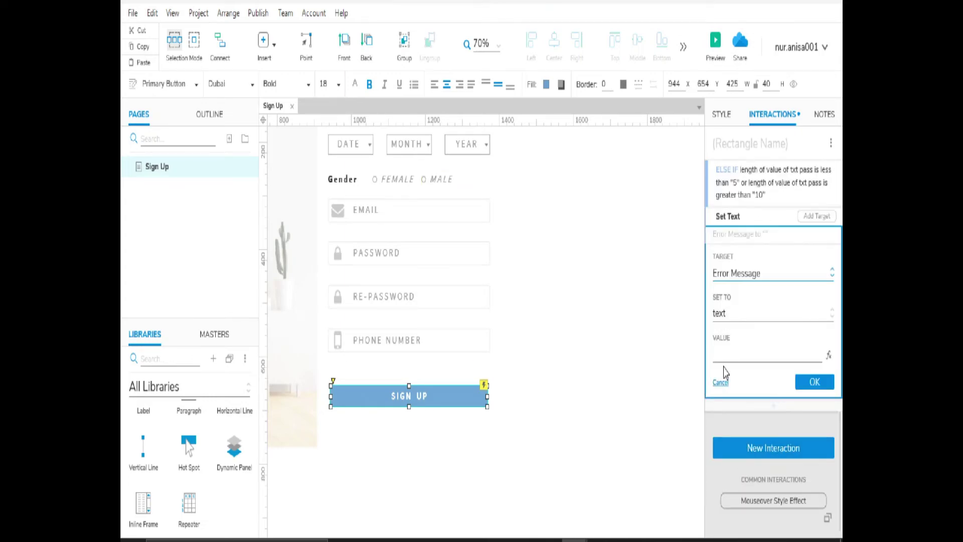
Step: Set the password length case's error text to "panjang karakter password harus antara 5 sampai 10 karakter"
click(725, 354)
text(panjang)
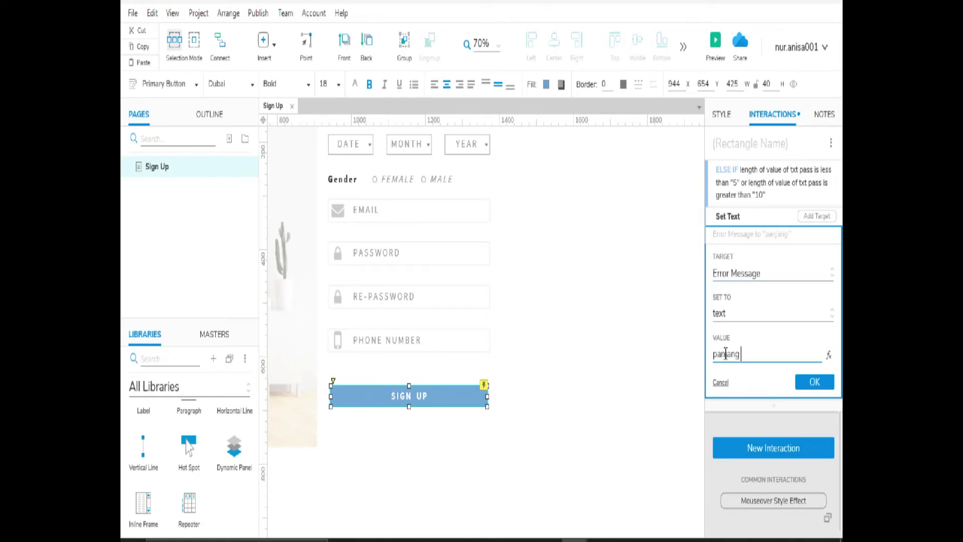
text( karakter password)
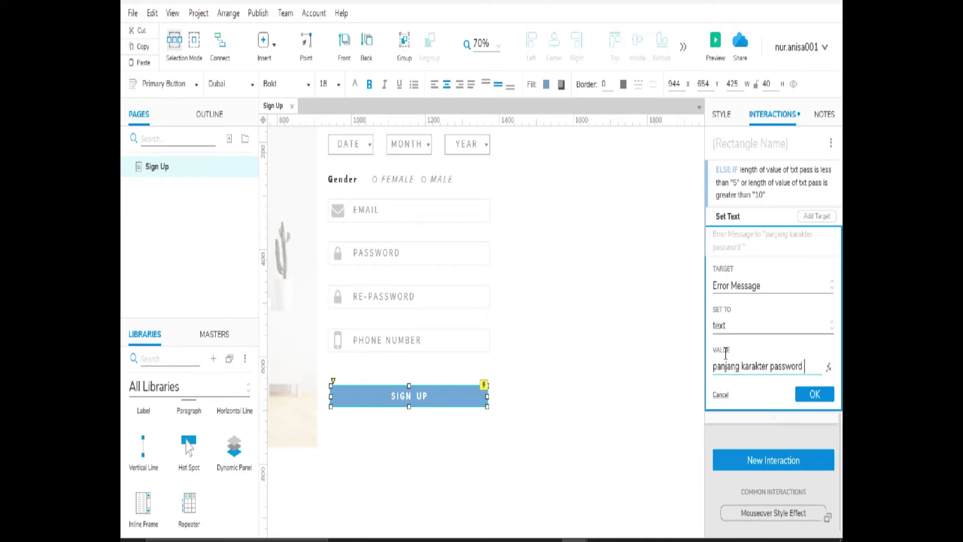
text( harus anatar)
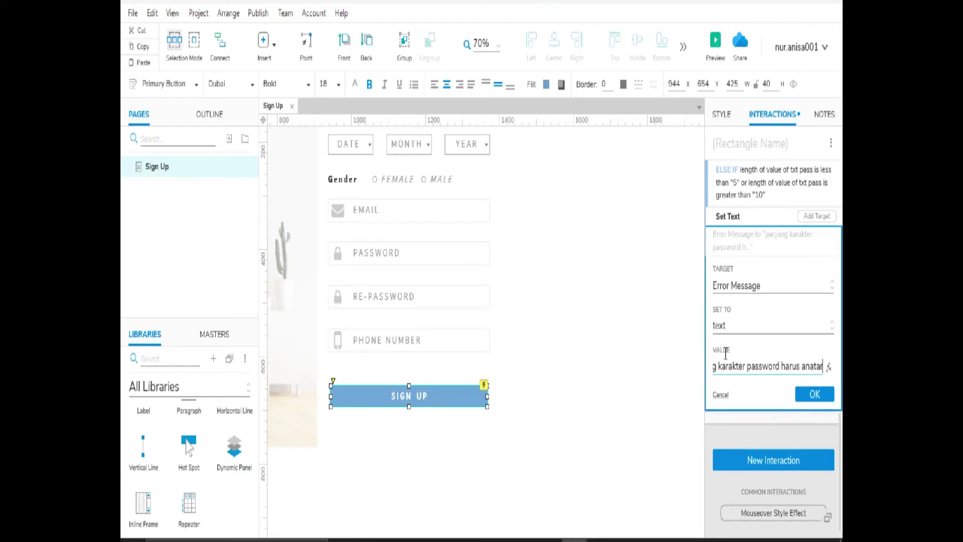
key(BackSpace)
key(BackSpace)
key(BackSpace)
key(BackSpace)
text(tara 5 )
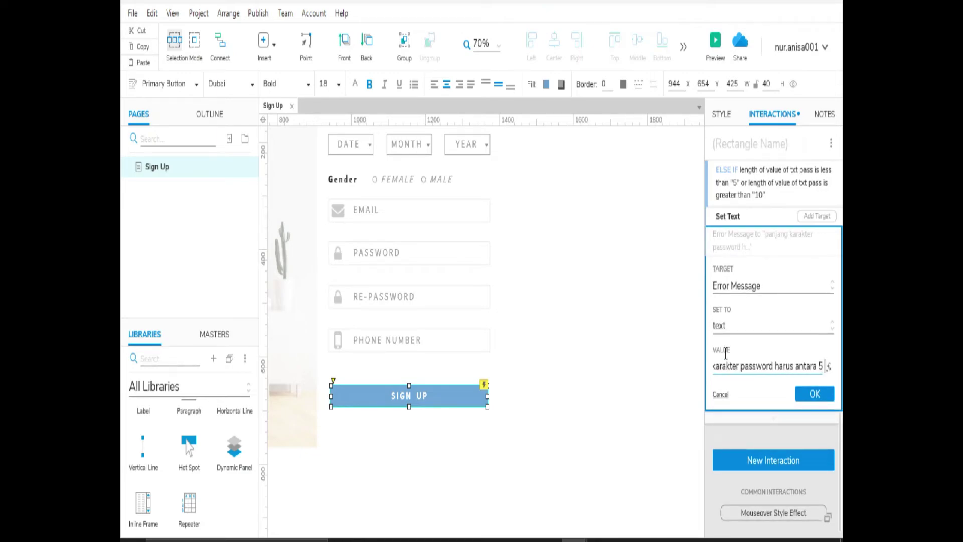
text(samappai)
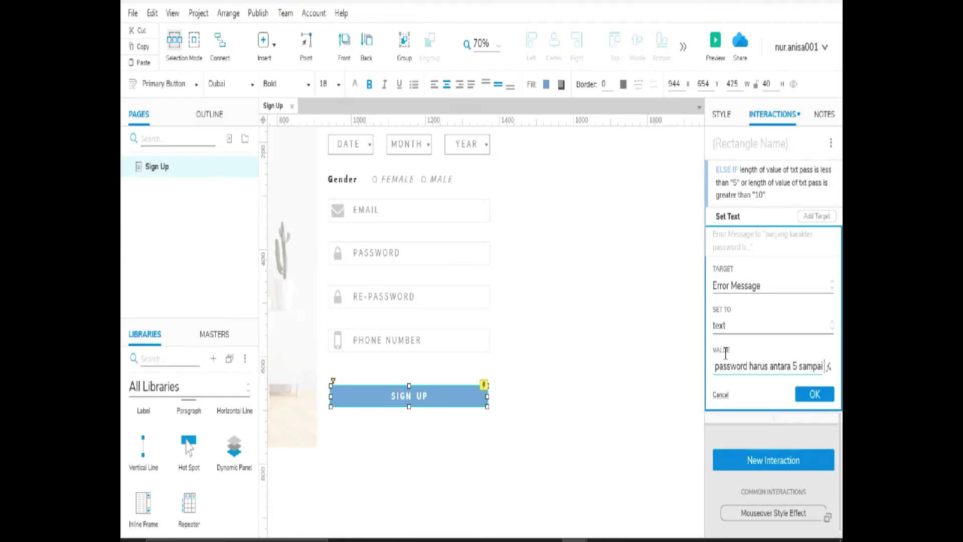
text( 10 karakter)
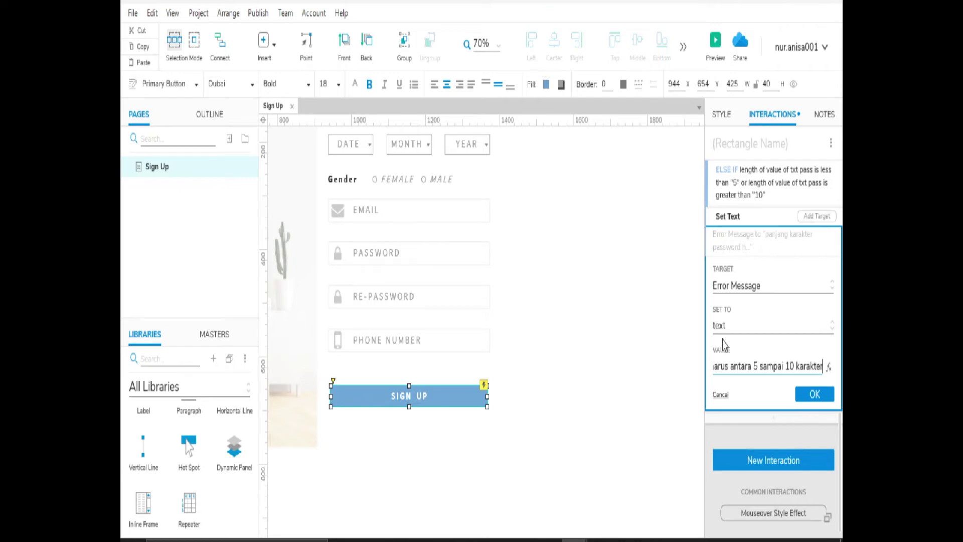
click(805, 394)
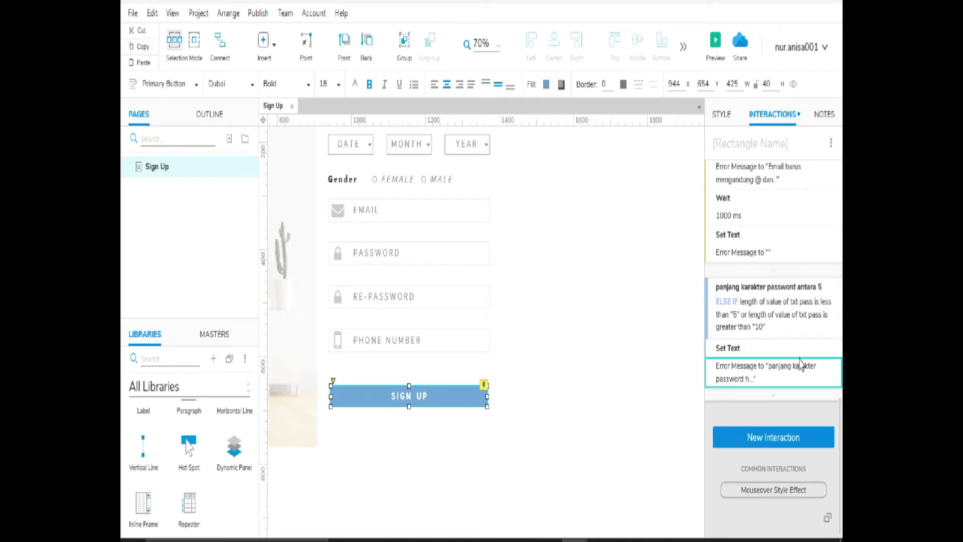
Step: Add a 1000 ms Wait action after the password length case's error text
click(776, 400)
scroll(763, 432, down, 10)
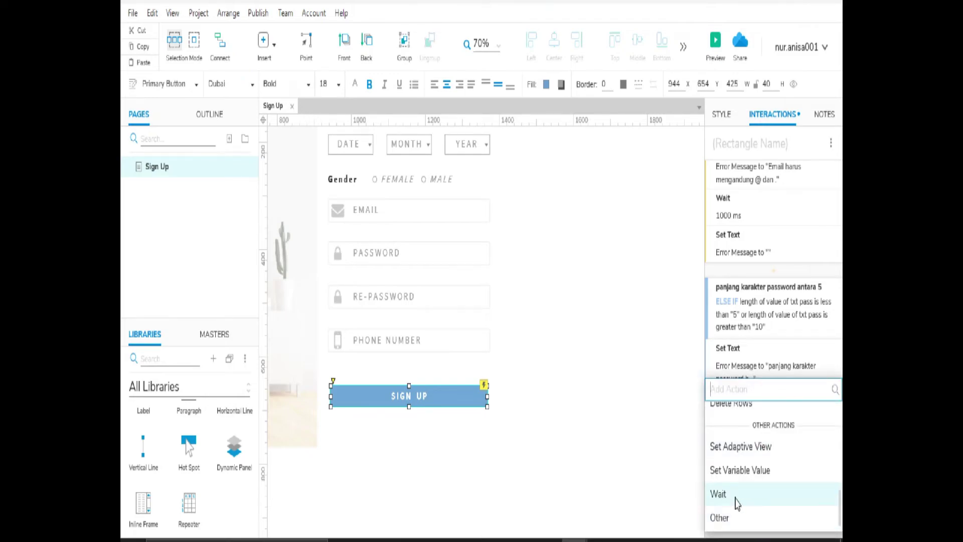
click(723, 492)
click(815, 481)
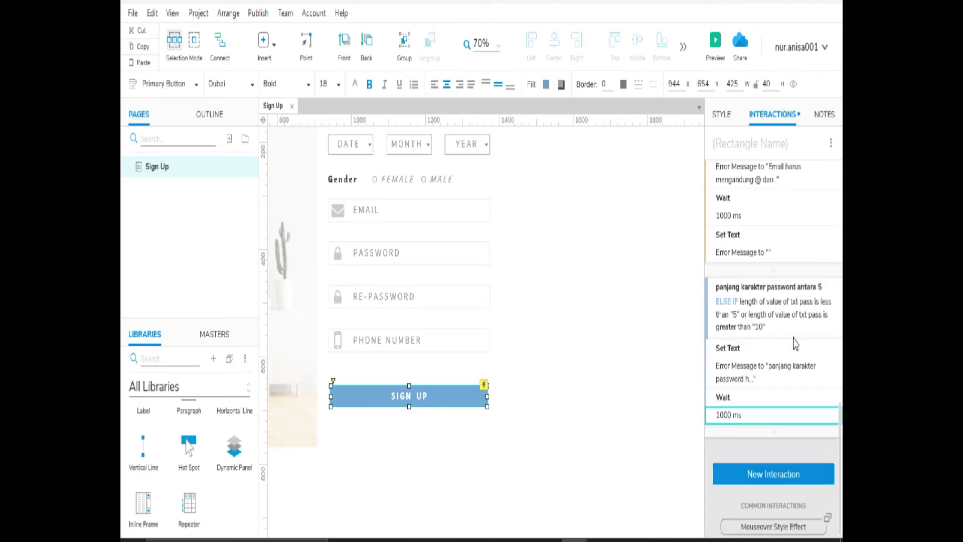
Step: Add a Set Text action after the wait that sets Error Message to empty text
click(779, 432)
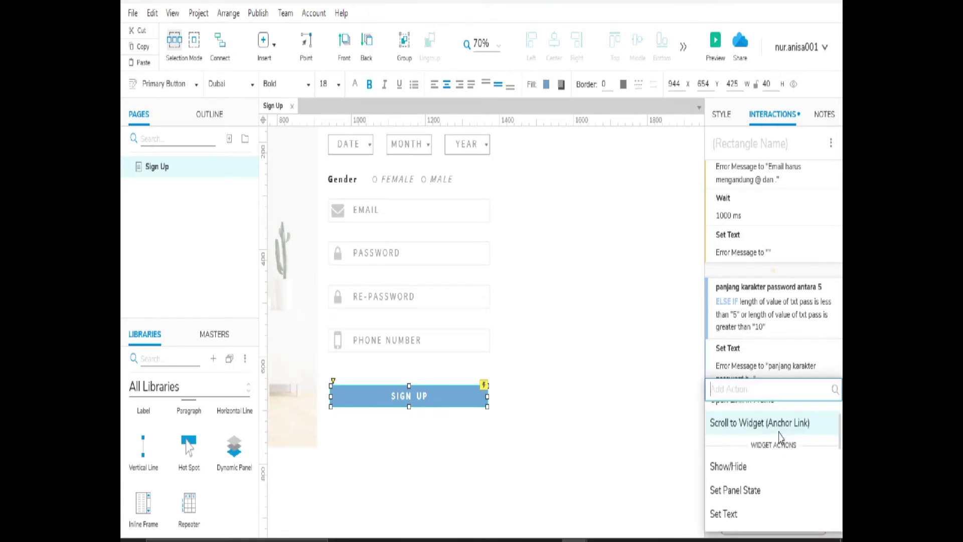
scroll(774, 464, down, 3)
scroll(771, 463, down, 3)
scroll(770, 462, up, 6)
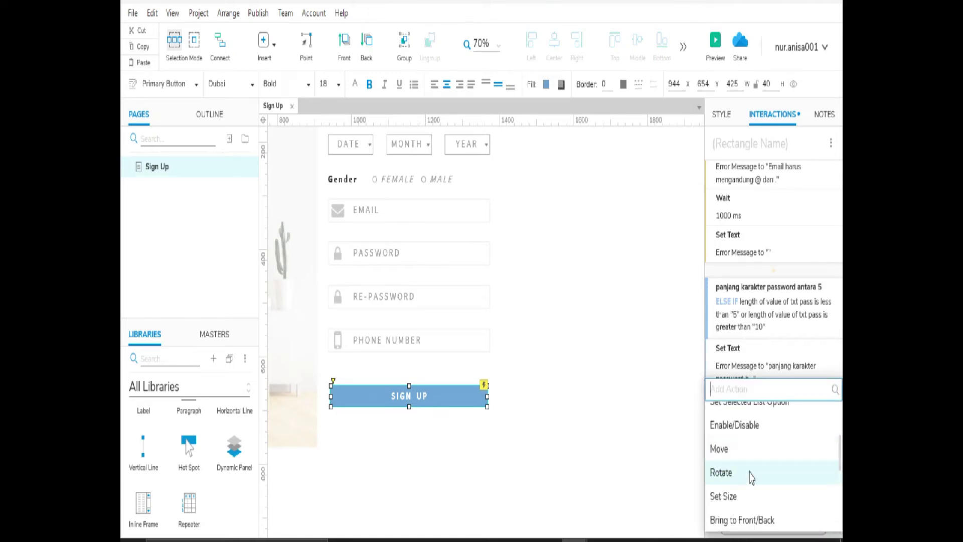
click(747, 512)
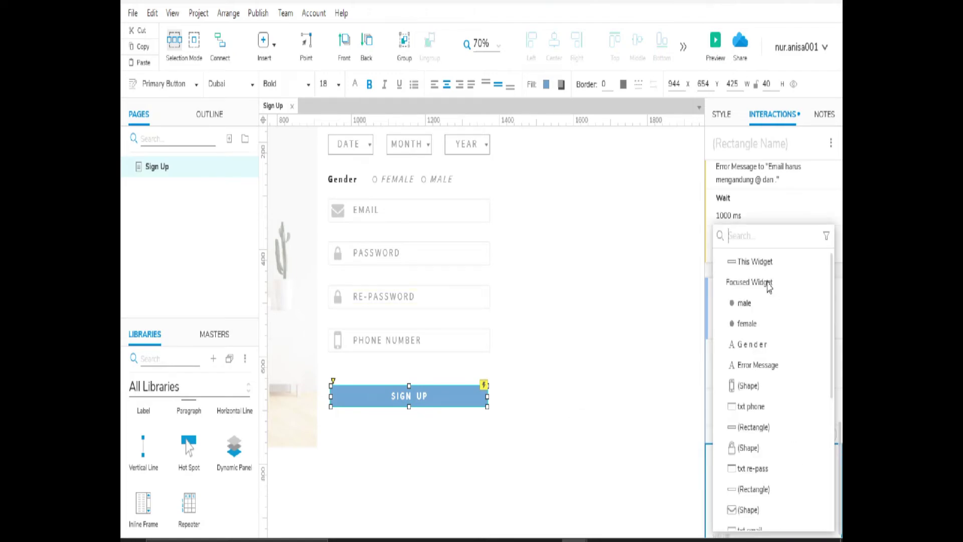
text(er)
click(744, 258)
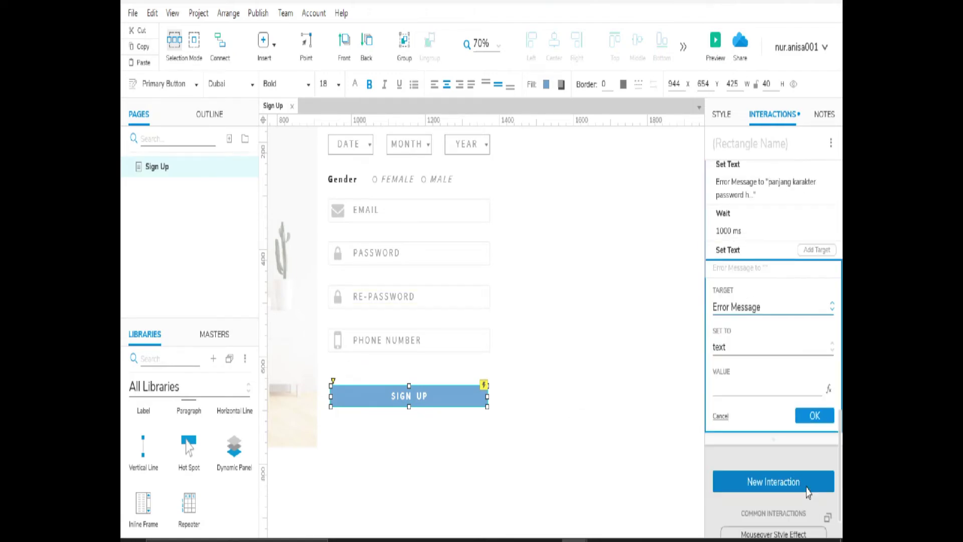
click(814, 416)
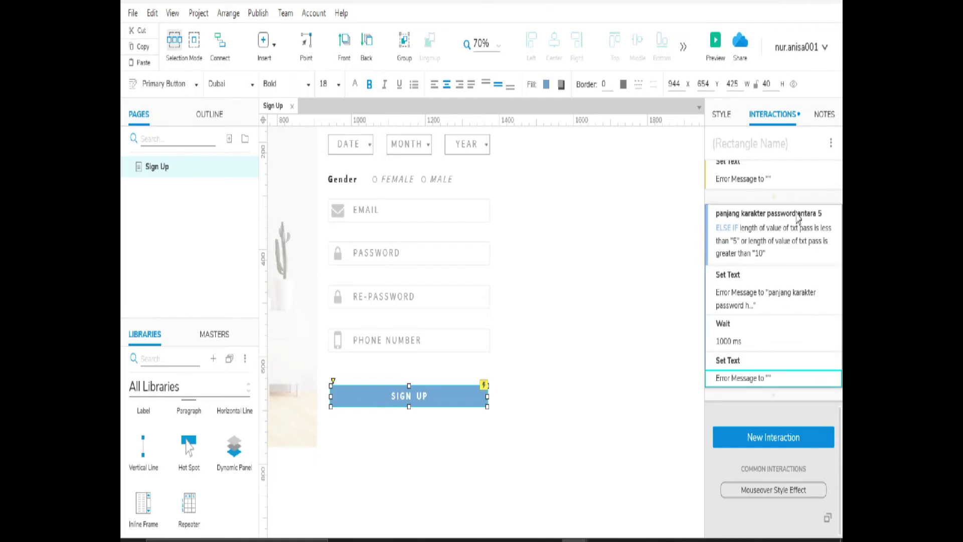
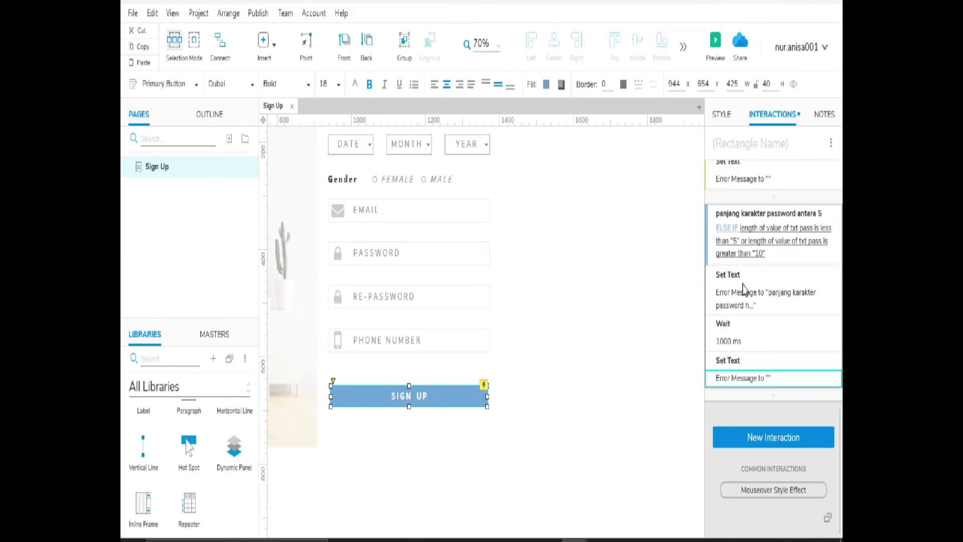
Step: Add a case "password harus terdiri dari angka dan huruf" to the Sign Up button's Click or Tap event, with two condition rows
click(516, 406)
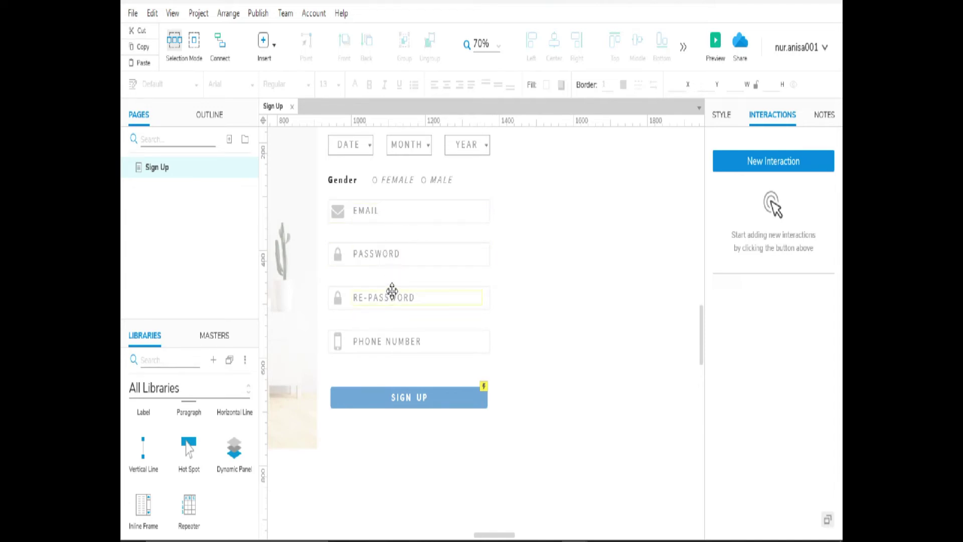
click(420, 396)
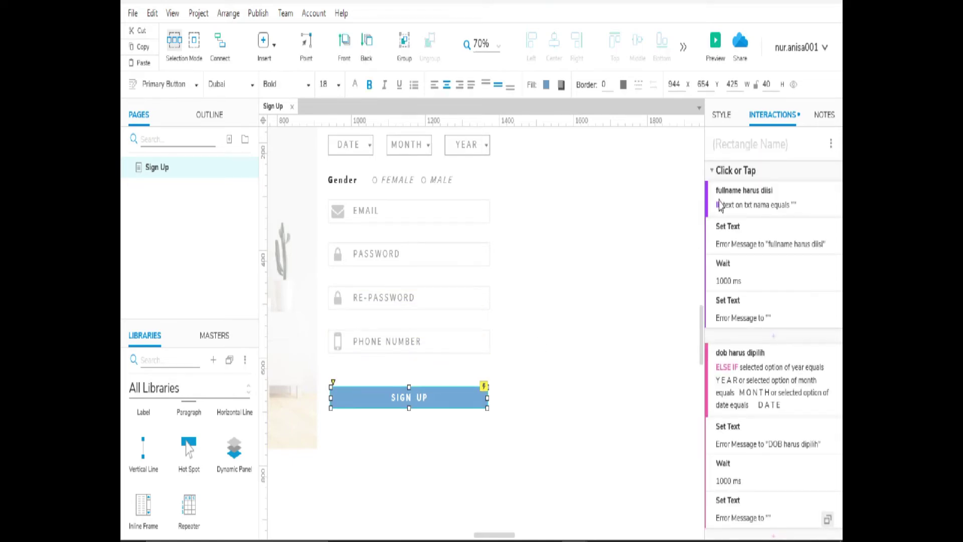
click(822, 173)
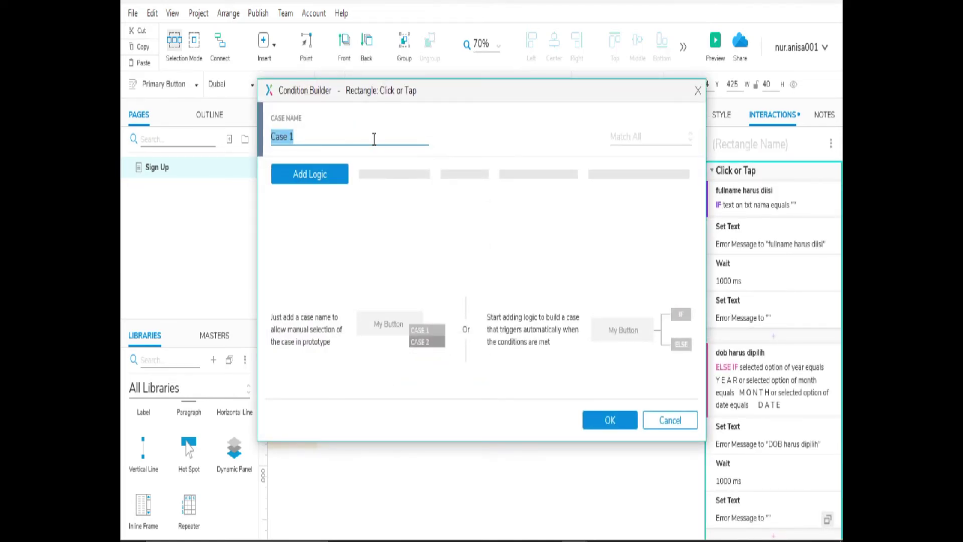
key(BackSpace)
text(password harus terdiri dari ag)
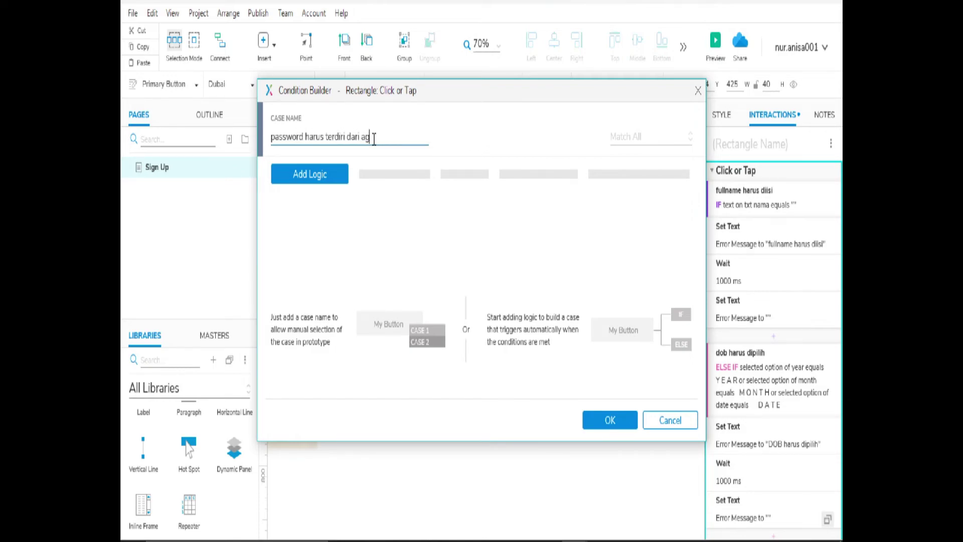
key(BackSpace)
text(ngka dan huruf)
click(323, 176)
click(314, 208)
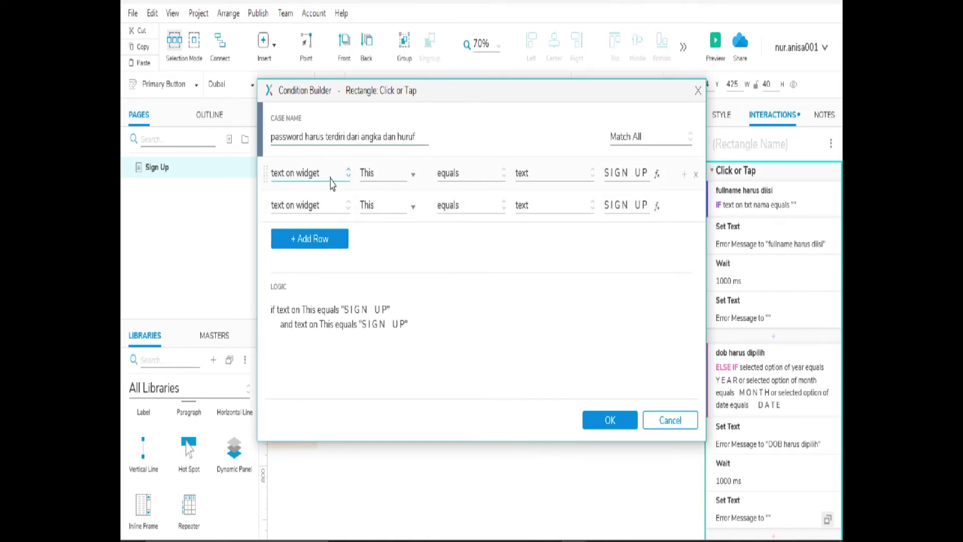
Step: Make the first condition row test that text on widget txt pass is numeric
click(379, 173)
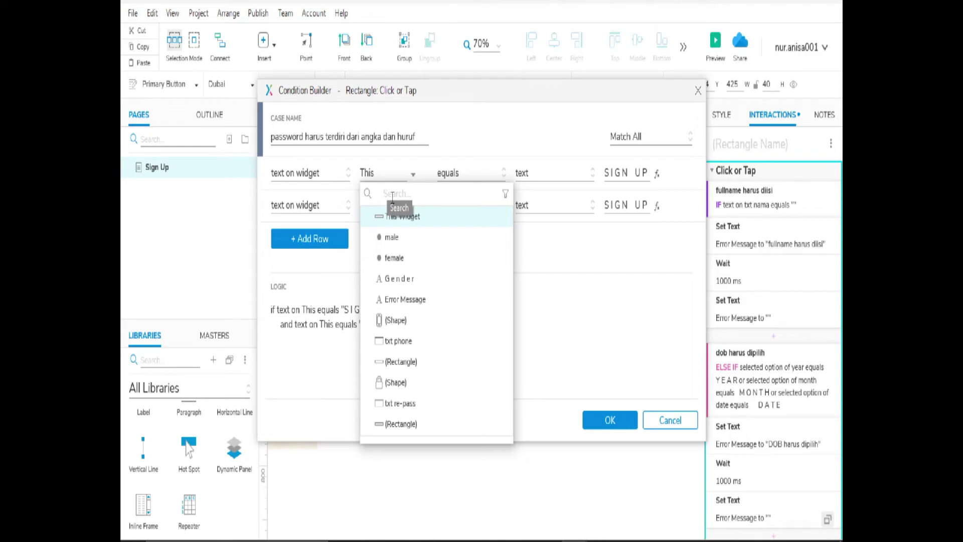
text(txt)
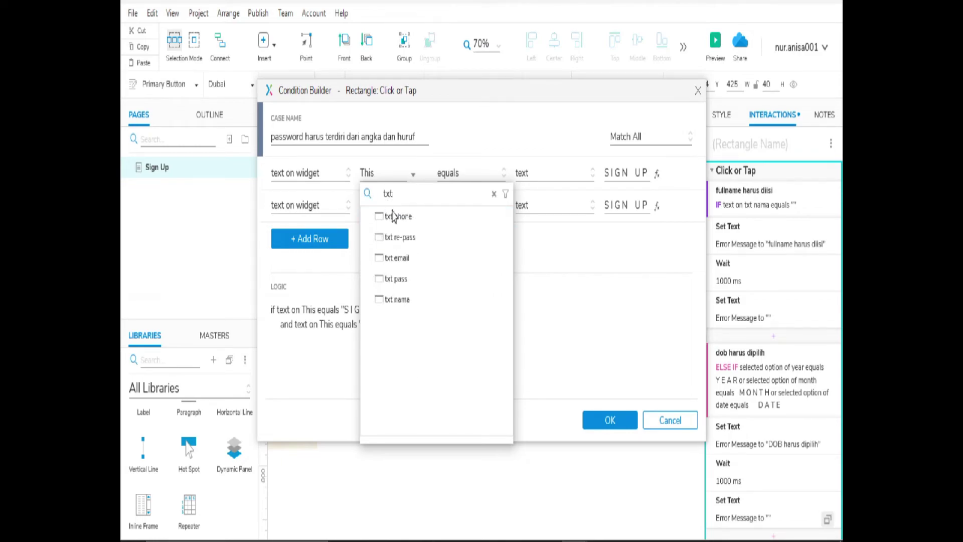
click(400, 279)
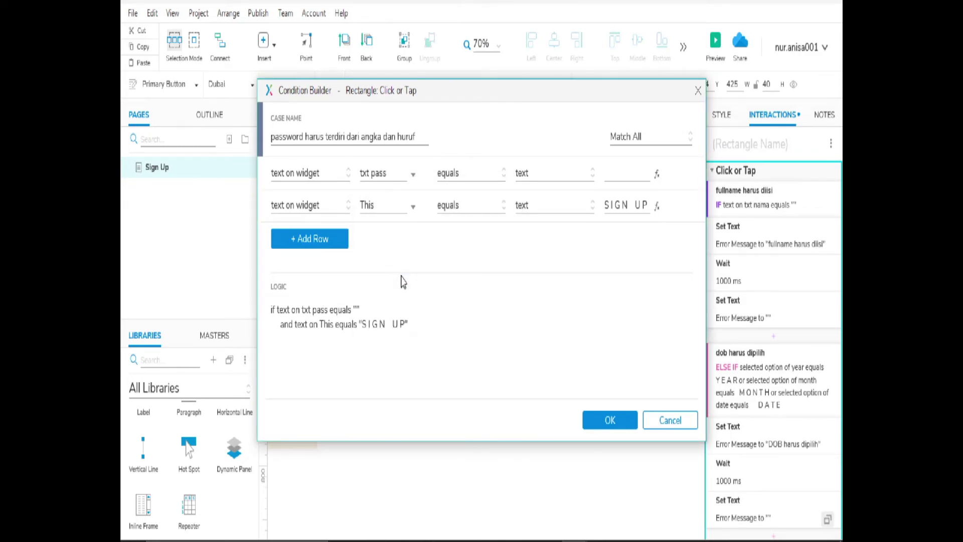
click(473, 182)
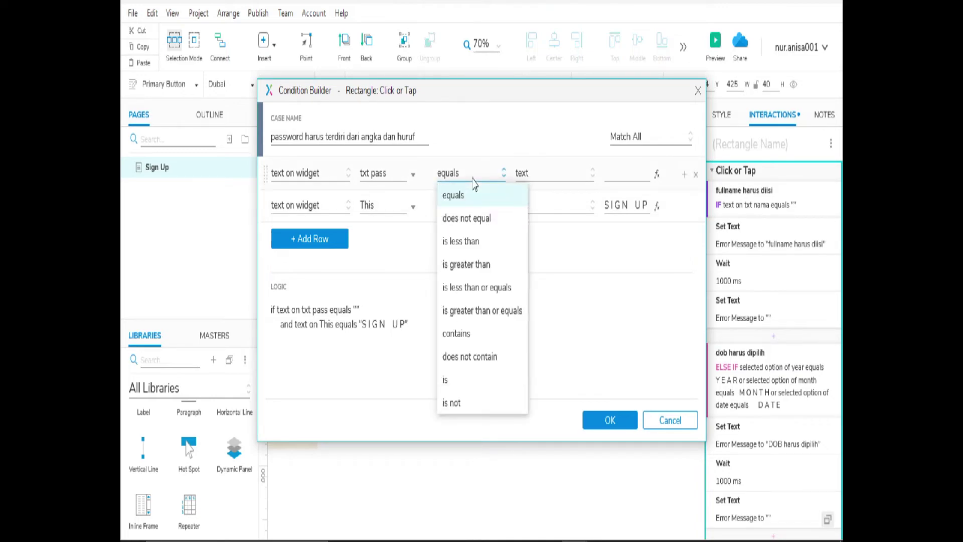
click(458, 382)
click(588, 177)
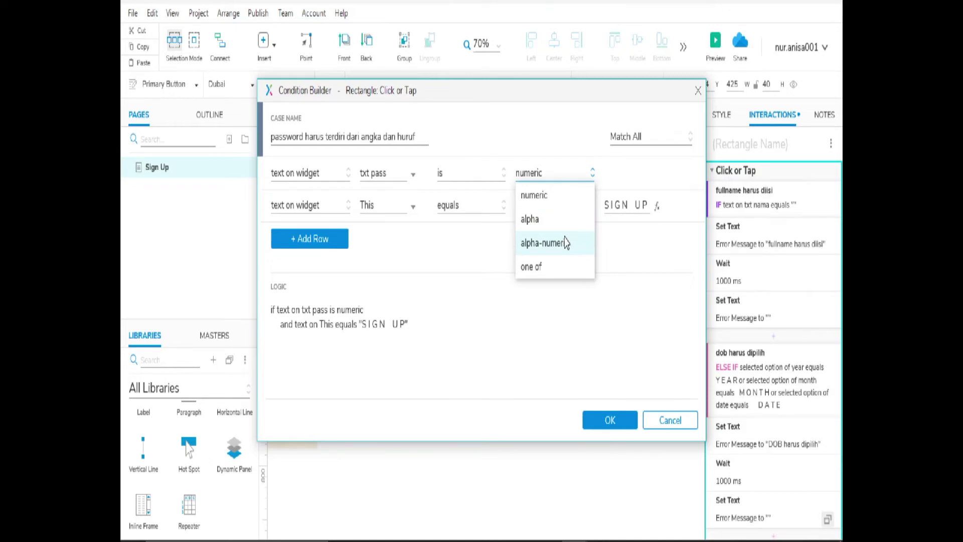
click(560, 199)
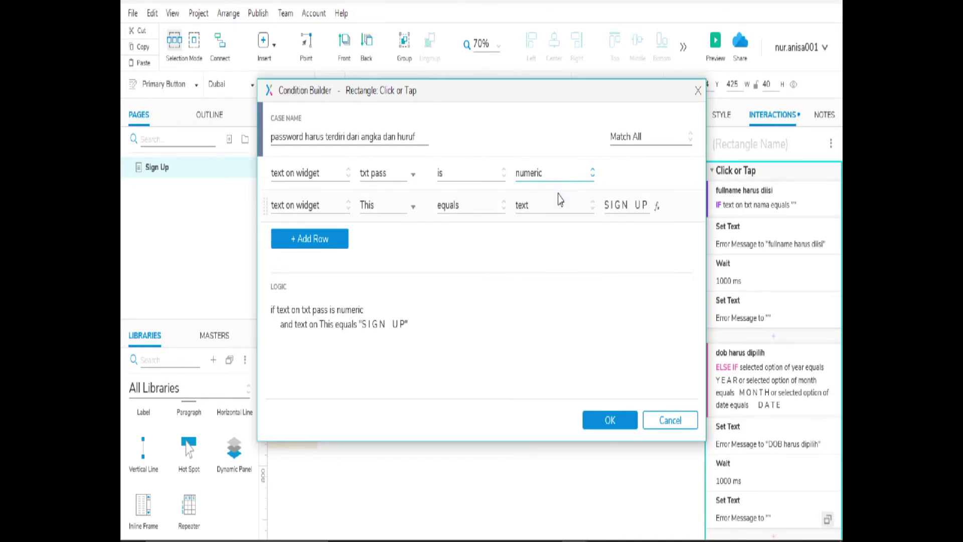
Step: Make the second condition row test that text on widget txt pass is alpha
click(409, 205)
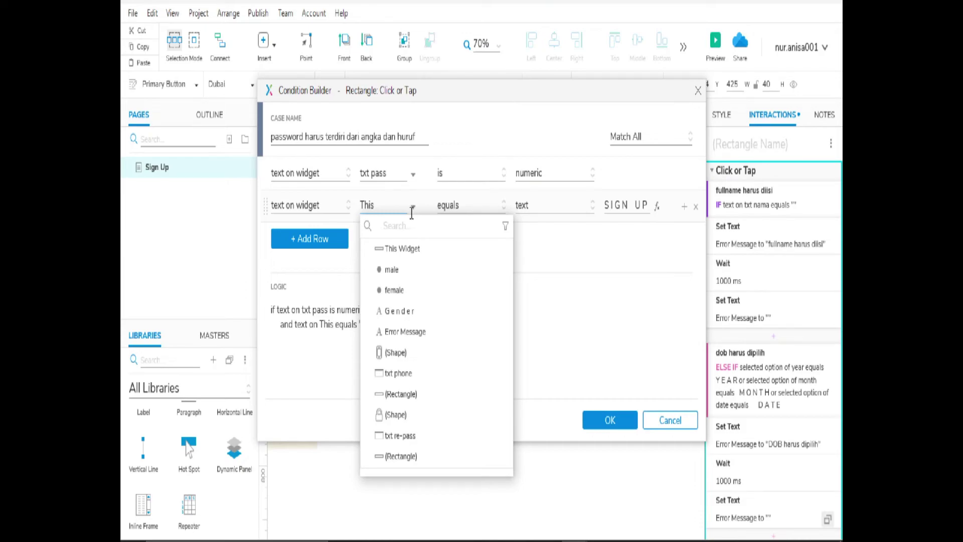
text(x)
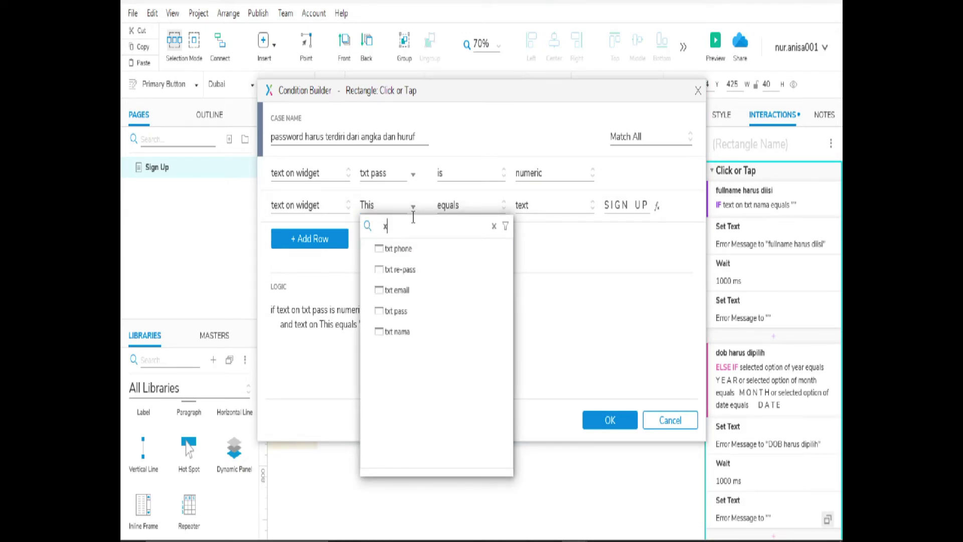
click(407, 311)
click(463, 214)
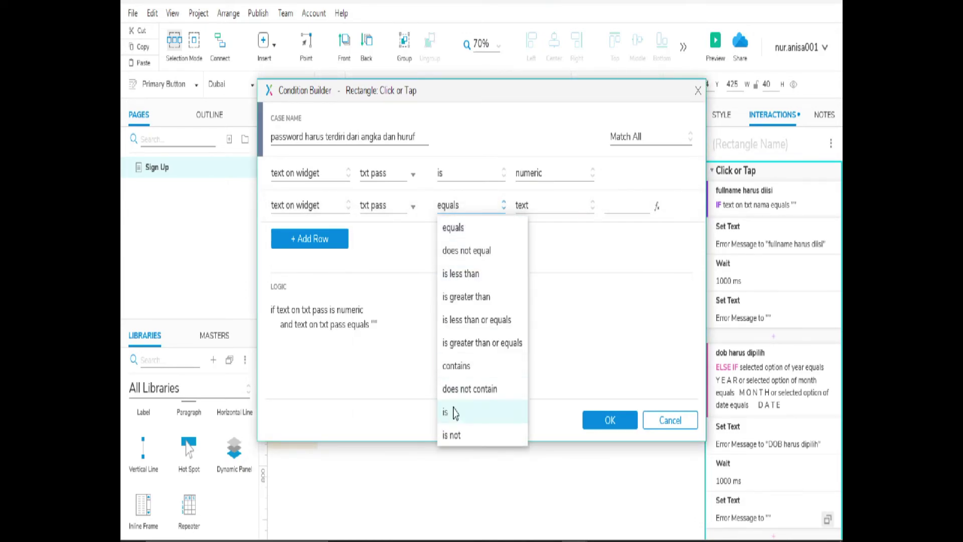
click(453, 412)
click(538, 207)
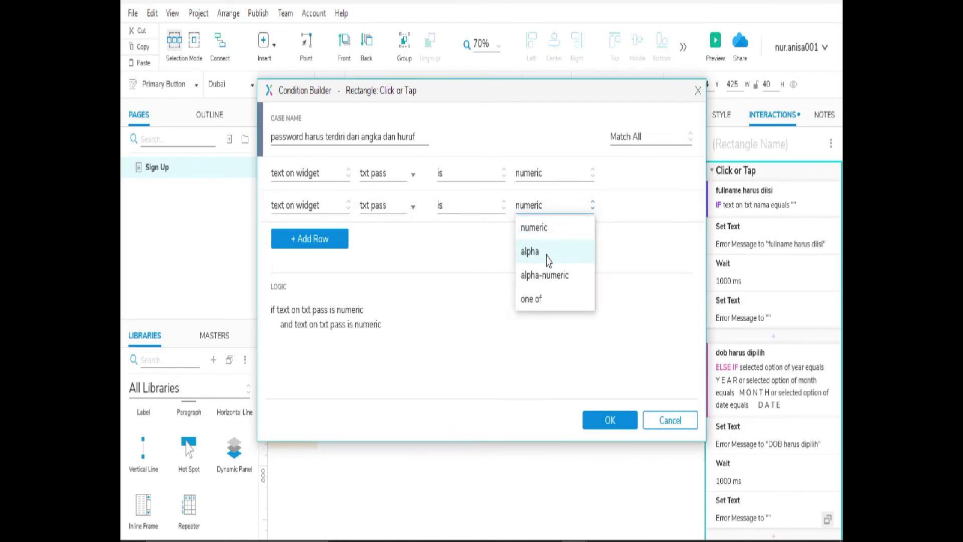
click(548, 260)
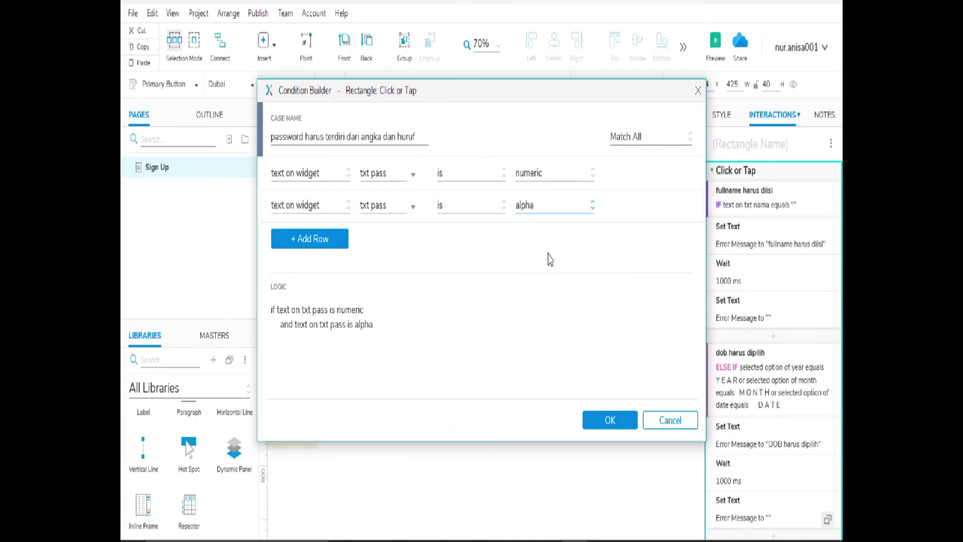
Step: Switch the numbers-and-letters password case to Match Any and save it
click(634, 144)
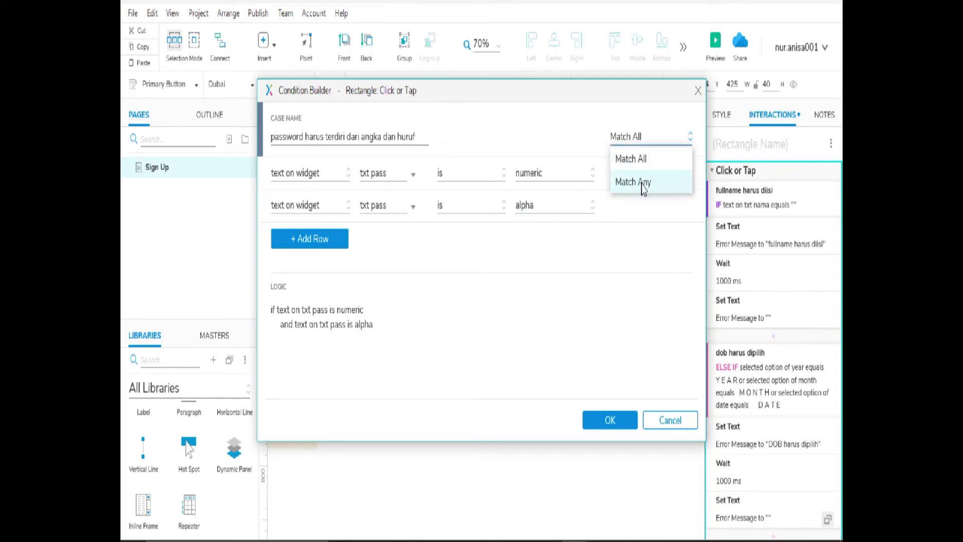
click(644, 187)
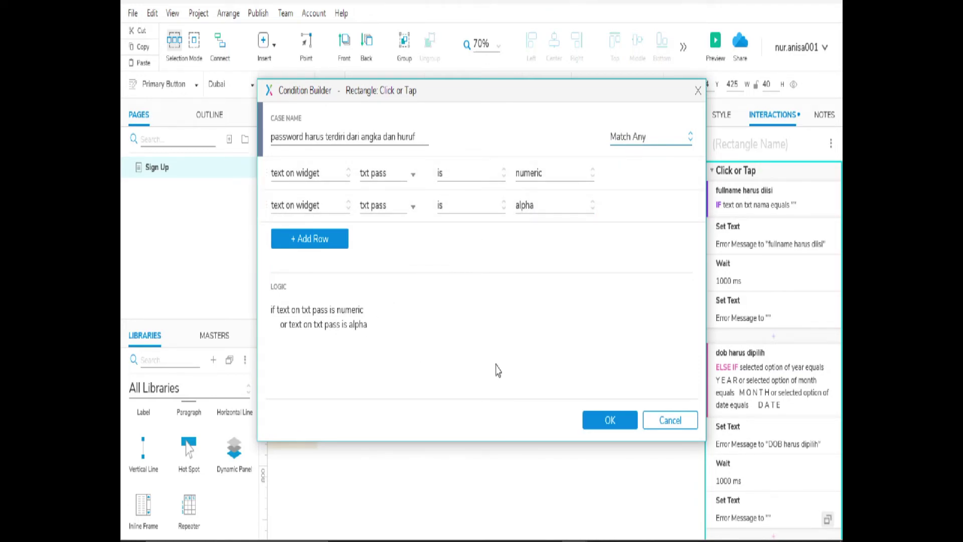
click(598, 421)
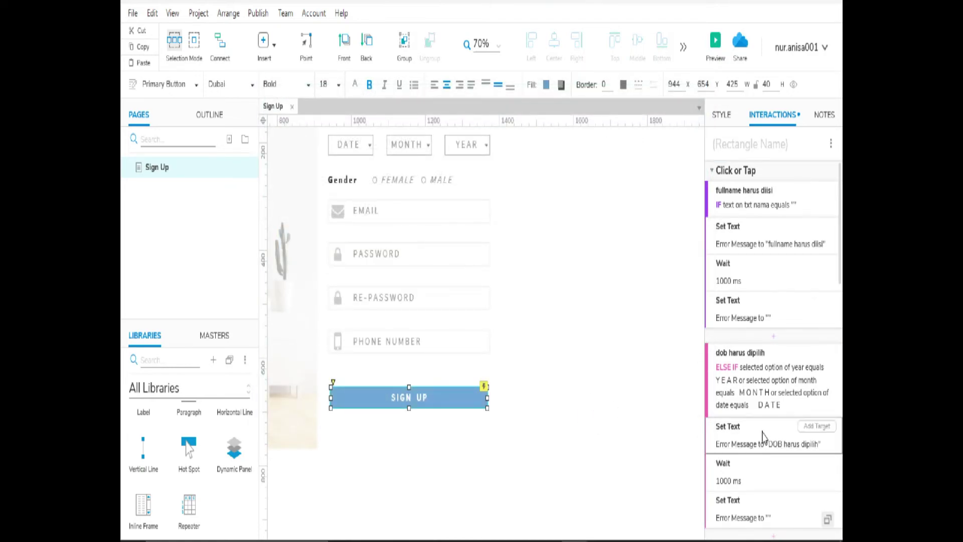
scroll(763, 437, down, 10)
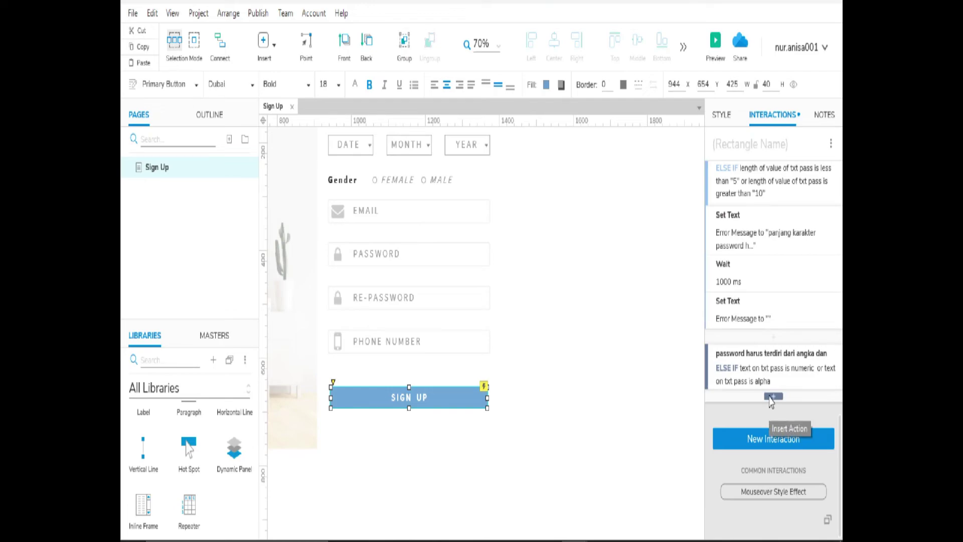
Step: Add a Set Text action to the numbers-and-letters password case, setting Error Message to "password harus terdiri dari angka dan huruf"
click(773, 397)
scroll(752, 461, down, 3)
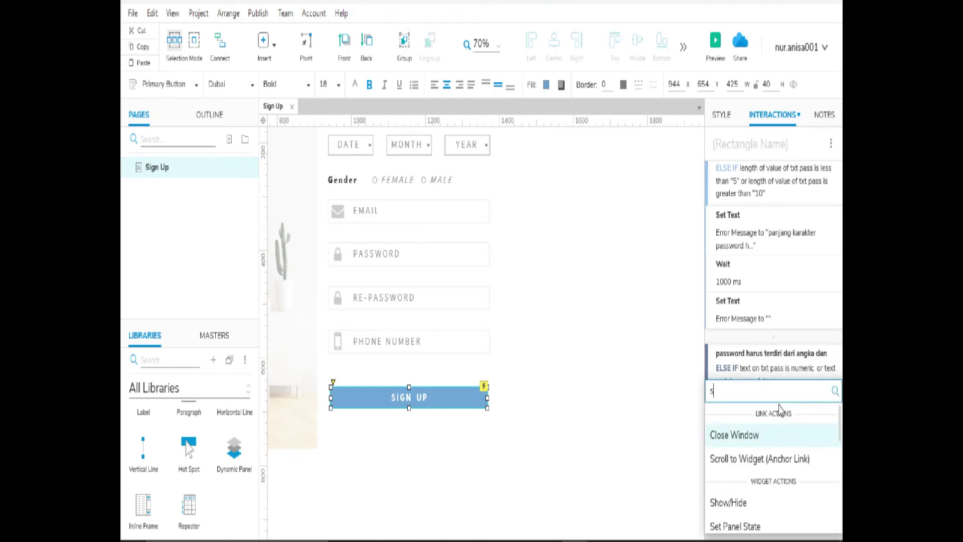
click(732, 455)
text(err)
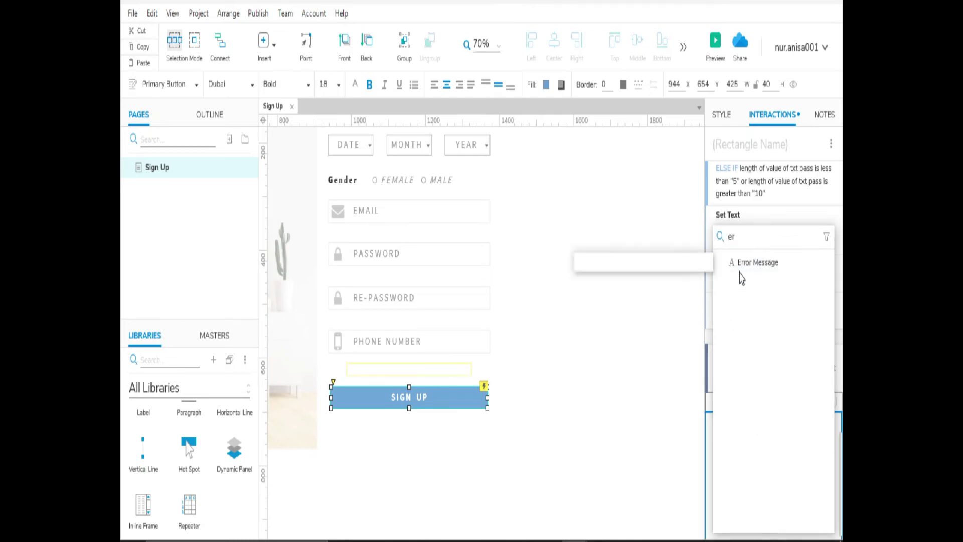
click(744, 264)
click(733, 345)
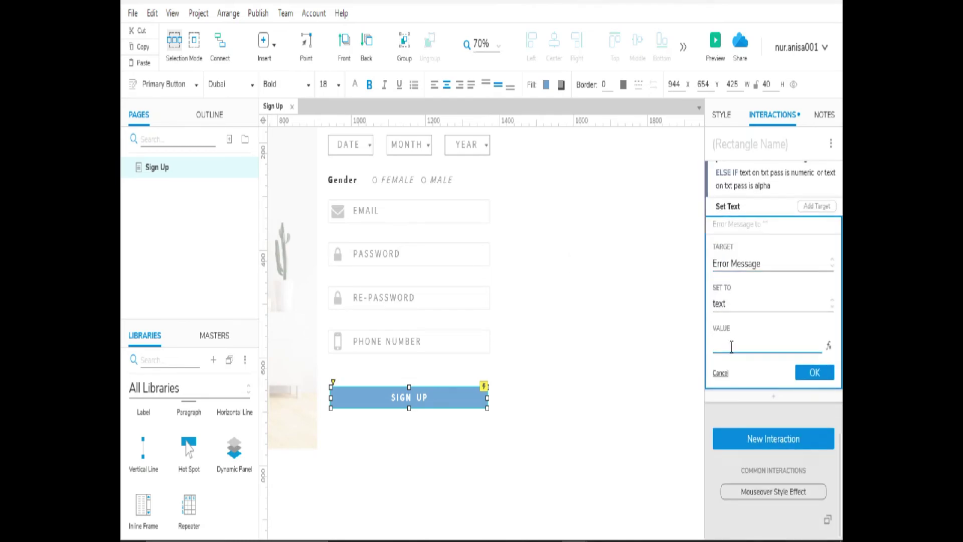
text(password harus terdiri)
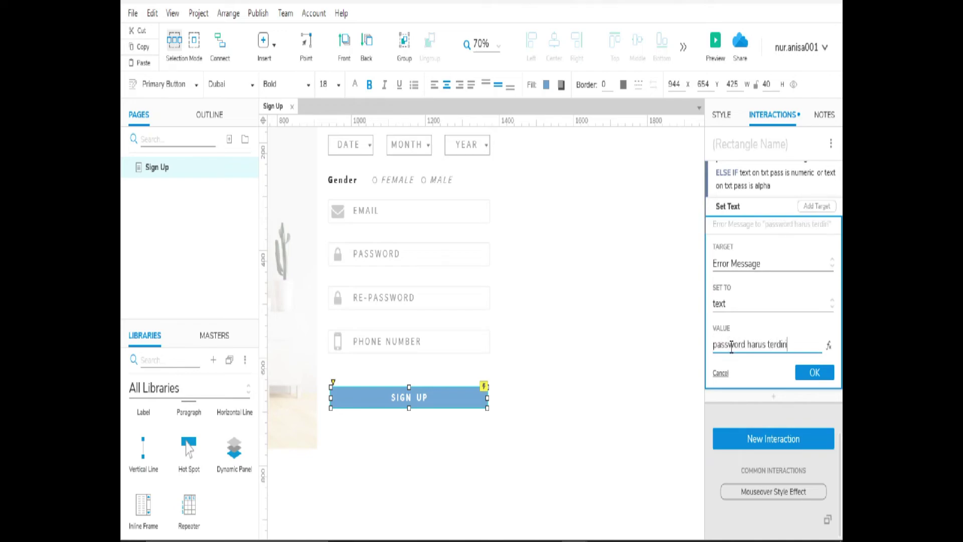
text( dari angka)
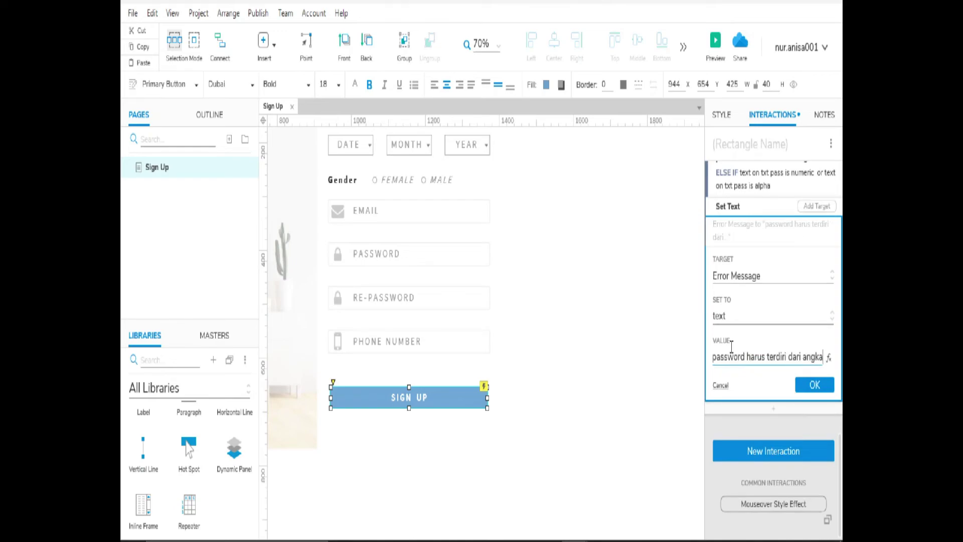
text( dan huruf)
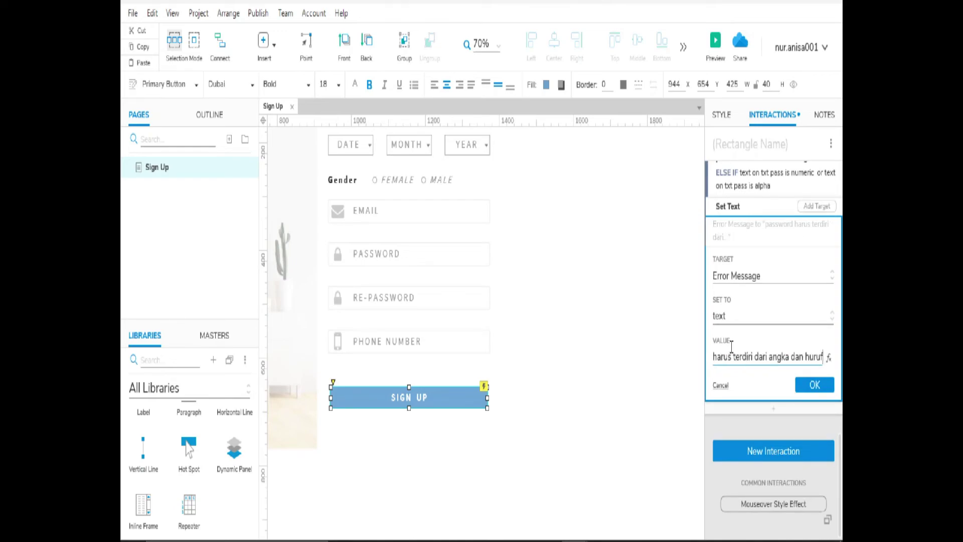
click(808, 387)
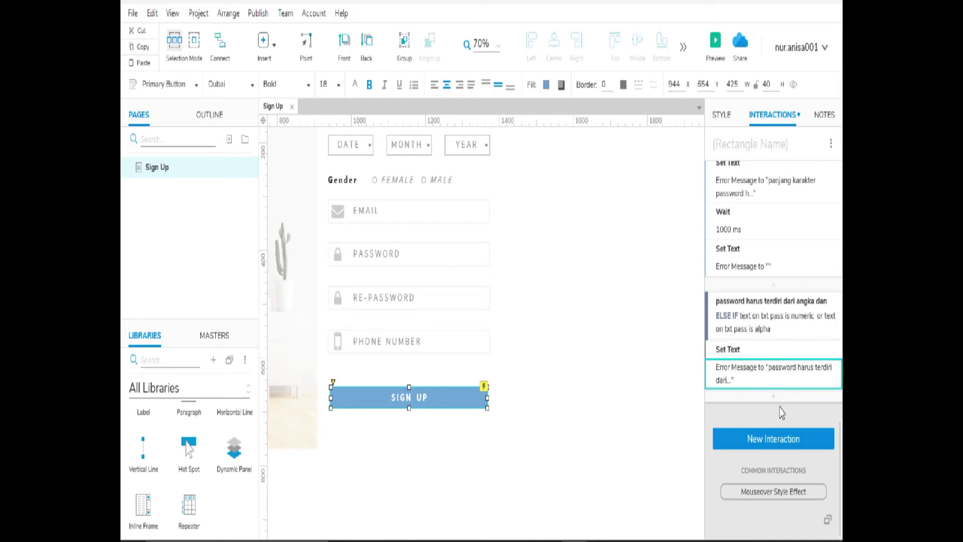
Step: Add a 1000 ms Wait action after the numbers-and-letters password error message
click(774, 399)
text(w)
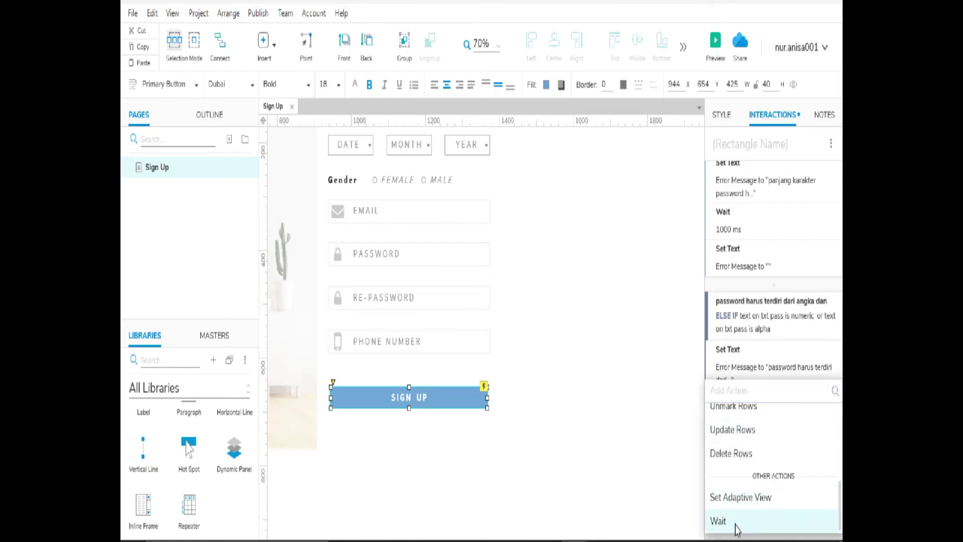
click(719, 520)
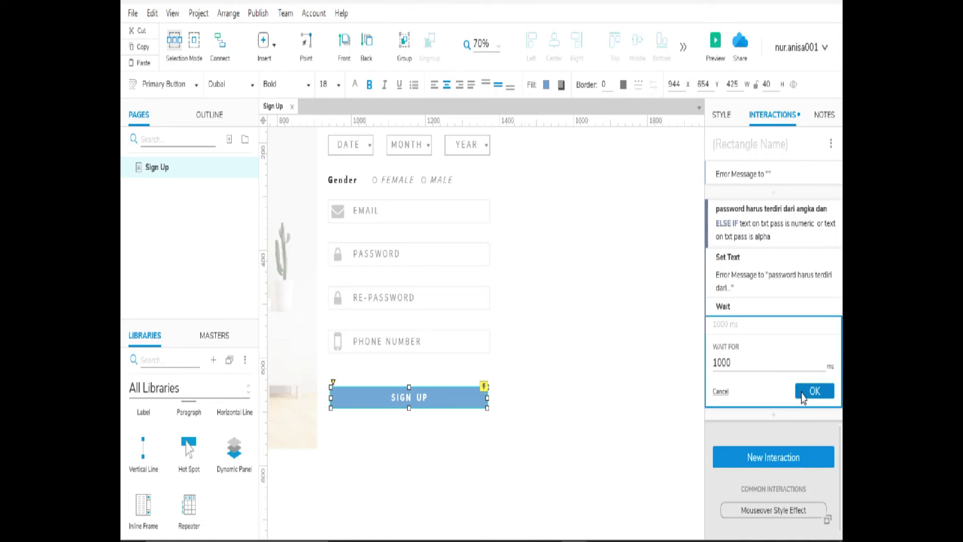
click(802, 397)
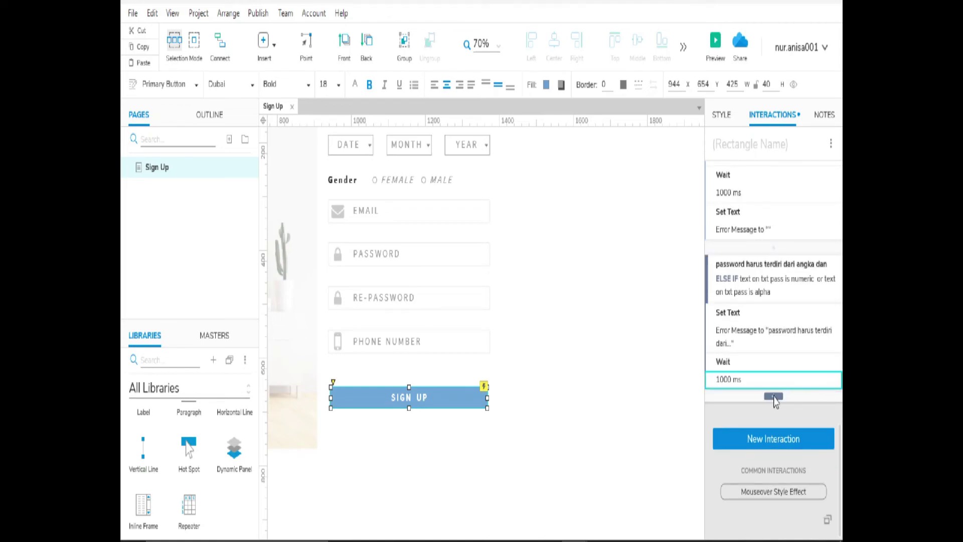
Step: Add a closing Set Text action to the numbers-and-letters password case that sets Error Message to empty text
click(774, 399)
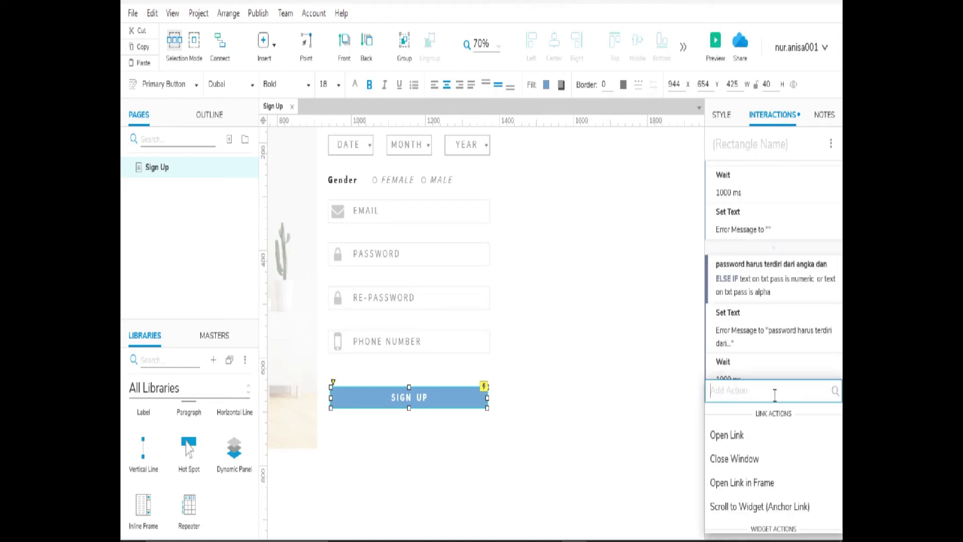
scroll(740, 443, down, 5)
scroll(738, 440, up, 2)
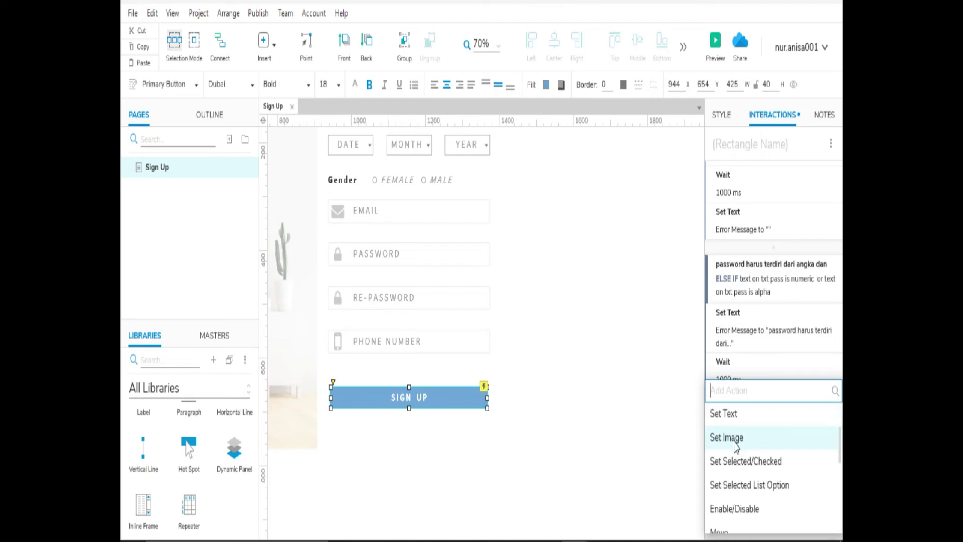
click(733, 421)
scroll(778, 368, up, 3)
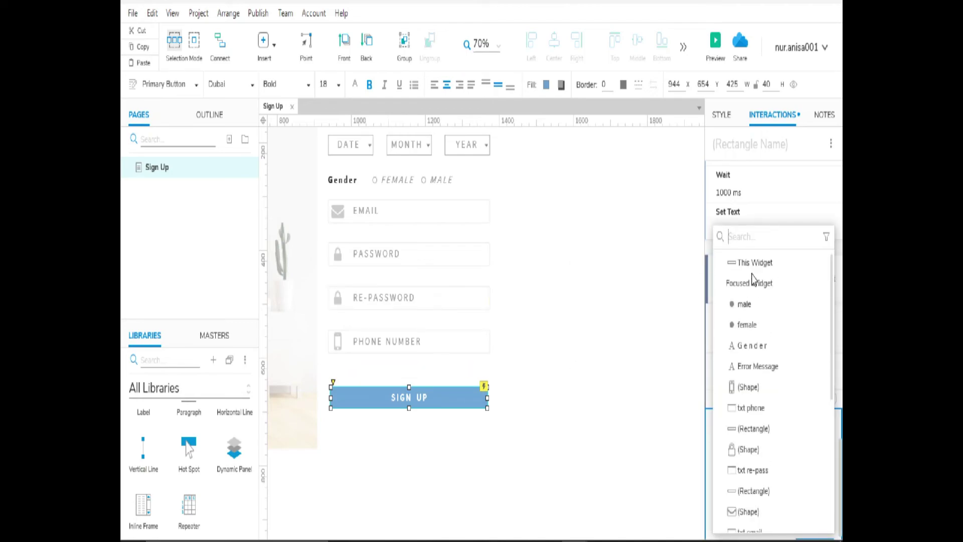
text(err)
click(755, 266)
scroll(738, 435, down, 4)
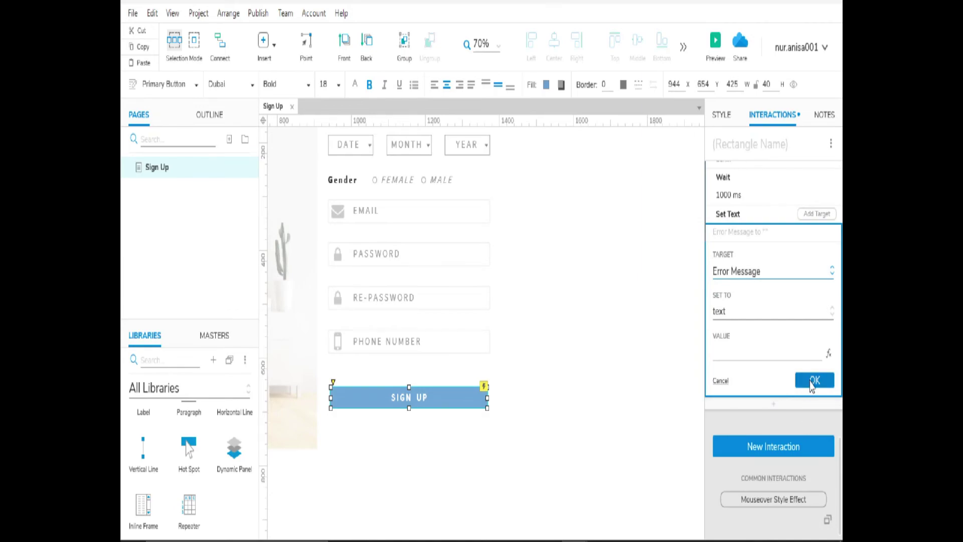
click(813, 382)
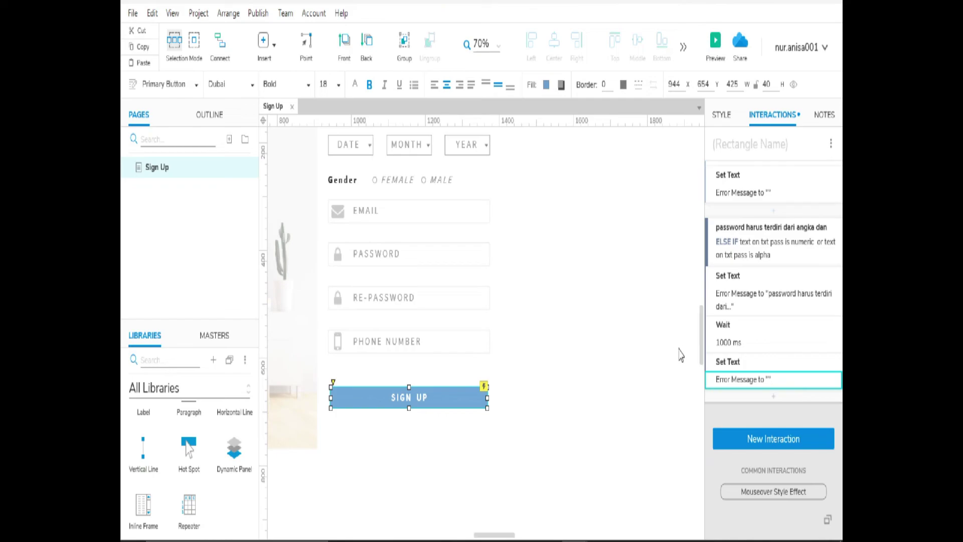
click(457, 413)
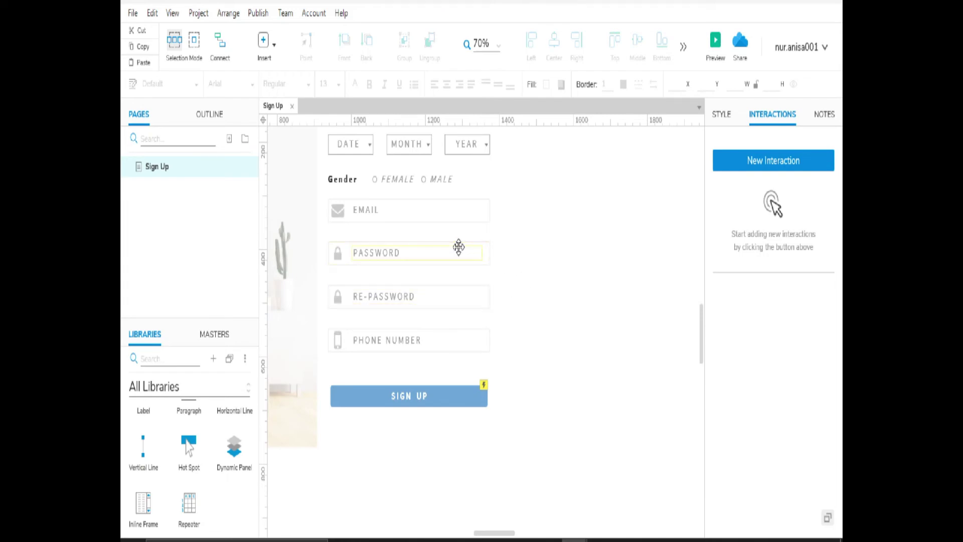
Step: Add a case "re-pass harus sama dengan pass" to the Sign Up button's Click or Tap event, with one condition row
click(431, 396)
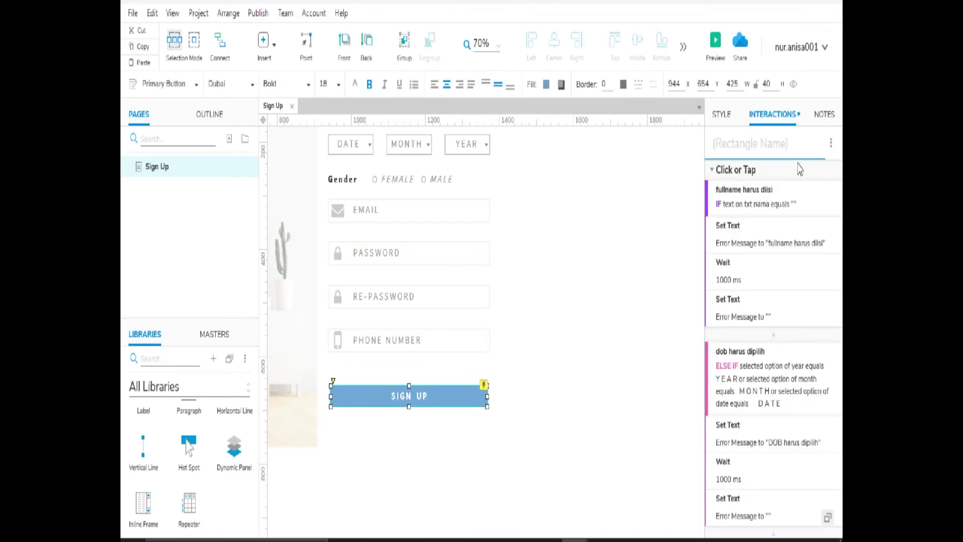
click(817, 170)
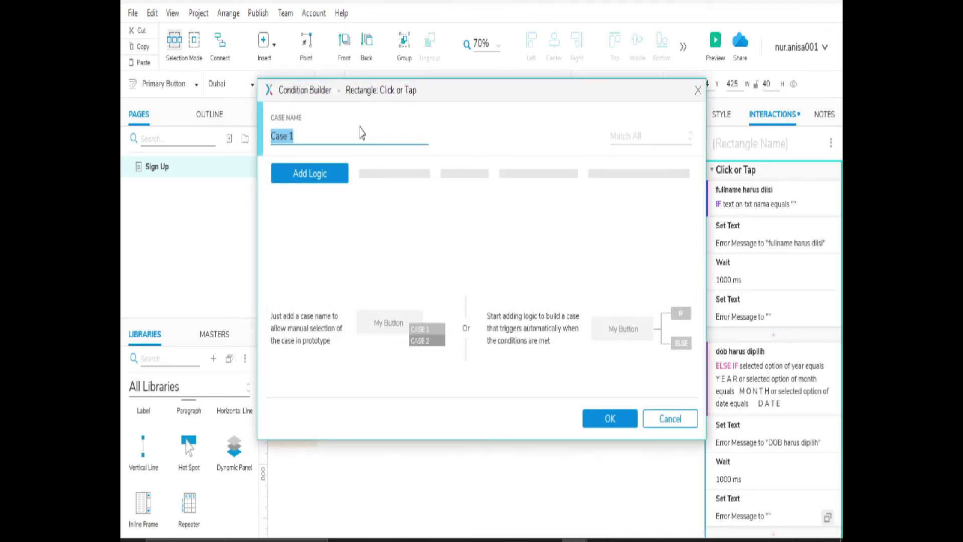
key(BackSpace)
text(re-pass harus sa)
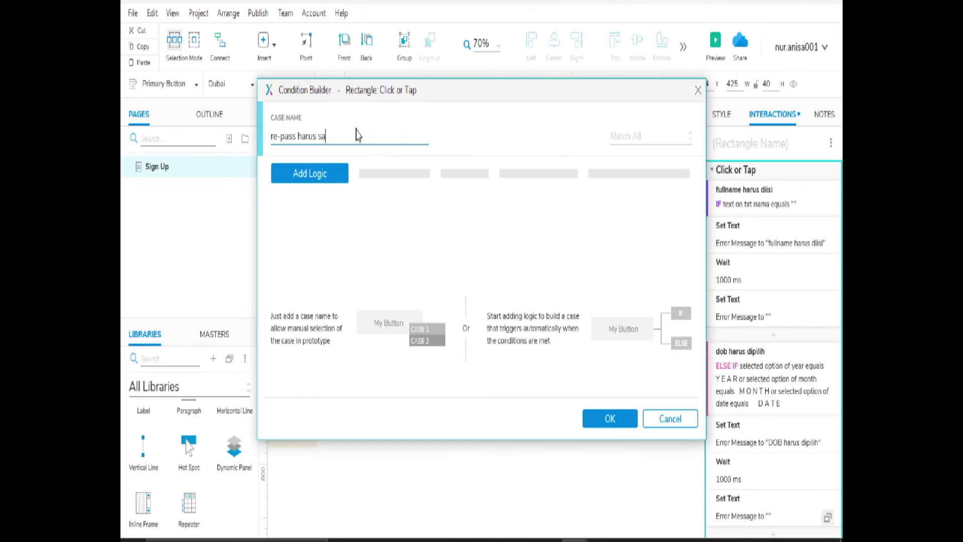
text(ma dengan pass)
click(289, 181)
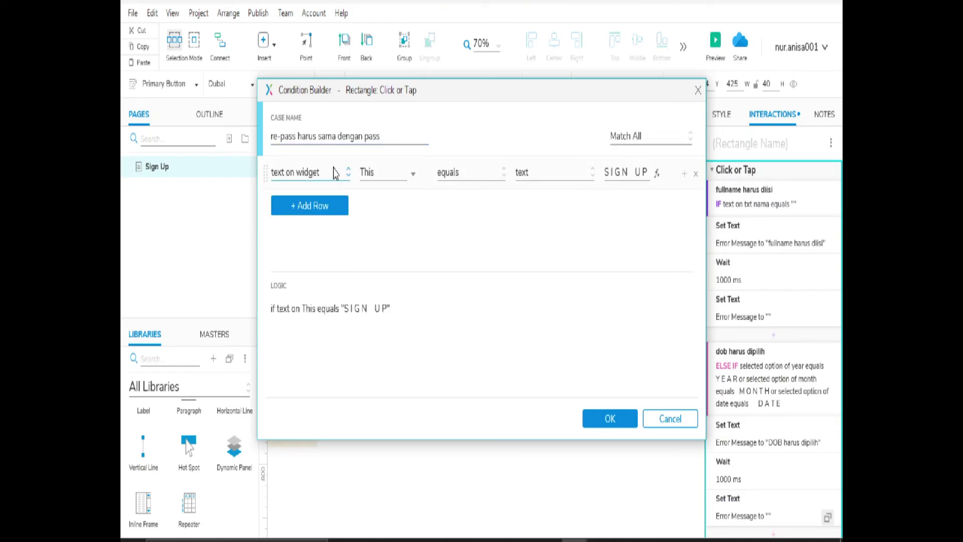
Step: Make the condition row test text on widget txt re-pass with the "does not equal" comparison
click(399, 178)
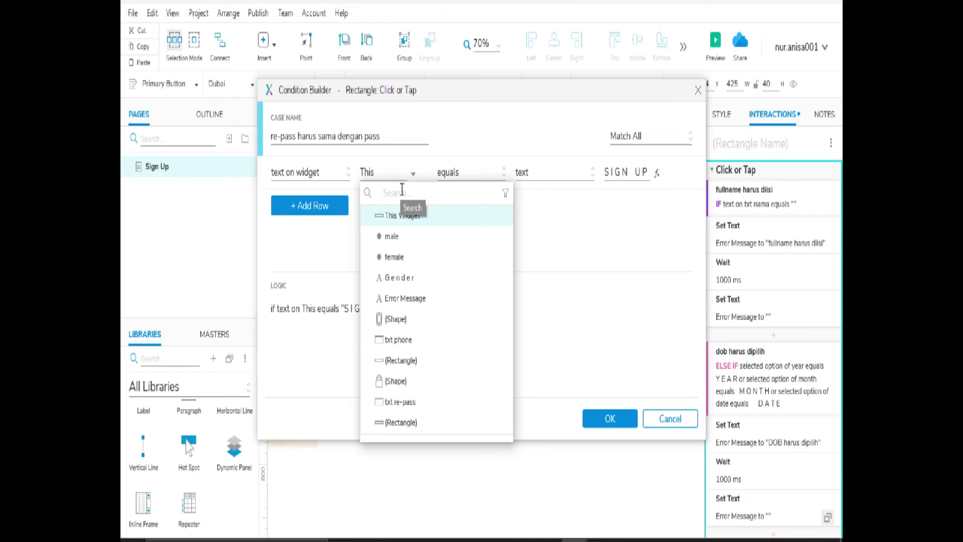
text(txt)
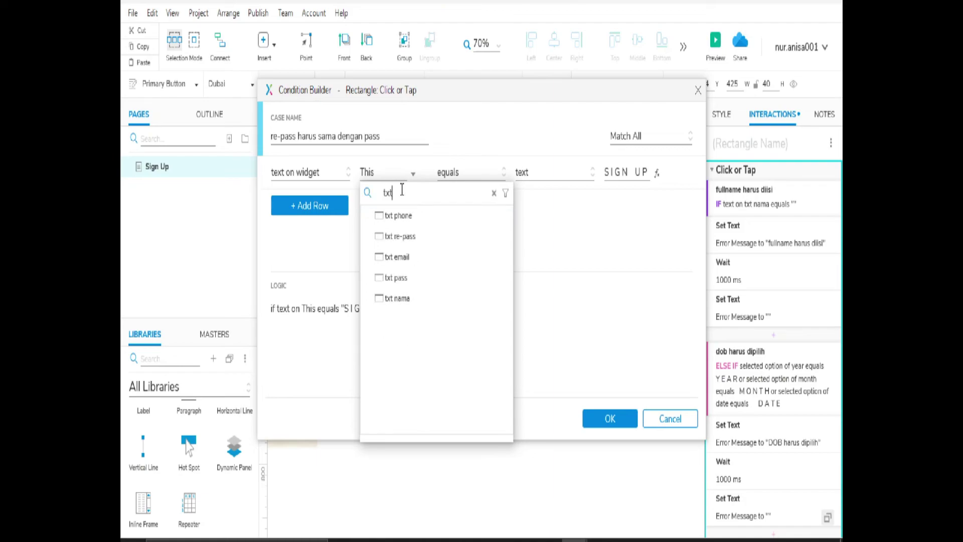
click(424, 238)
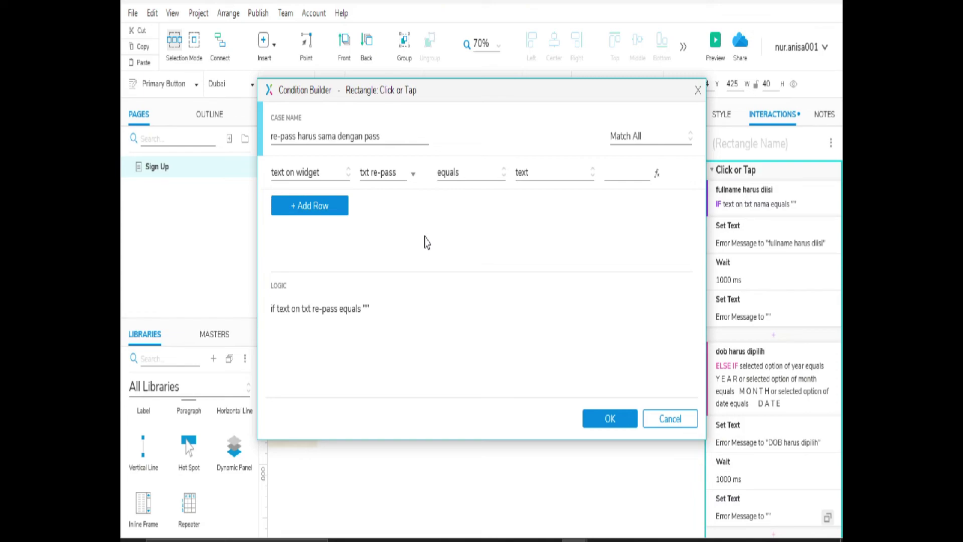
click(467, 175)
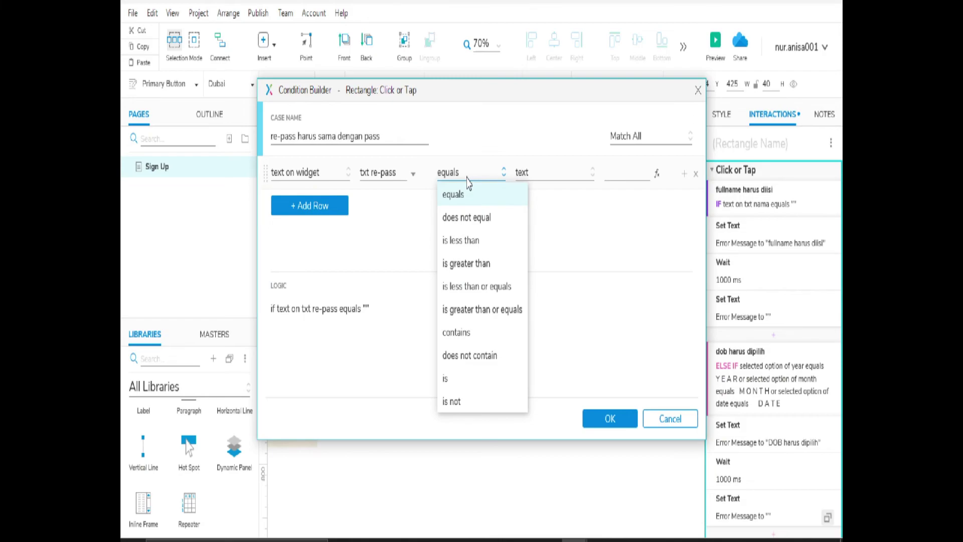
click(475, 219)
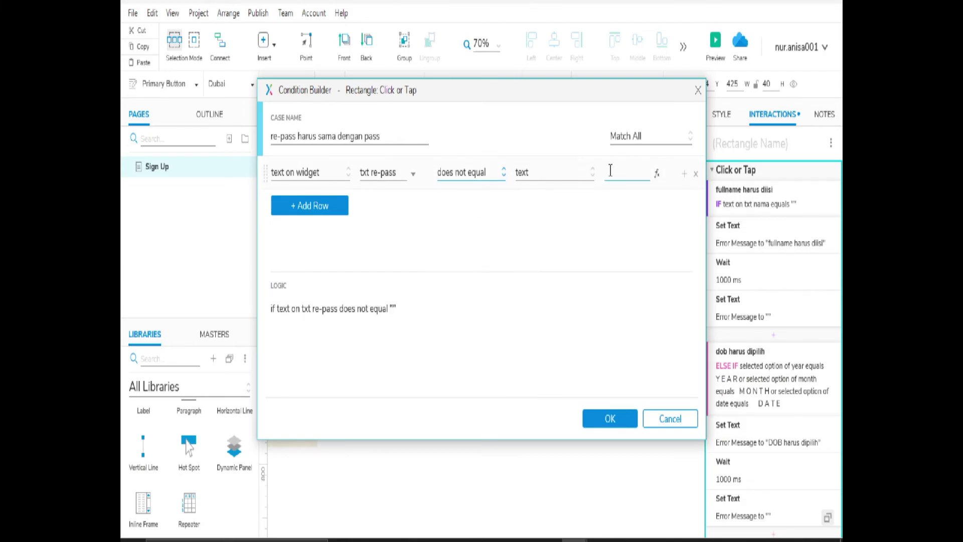
Step: Compare the condition against text on widget txt pass and save the re-pass case
click(554, 174)
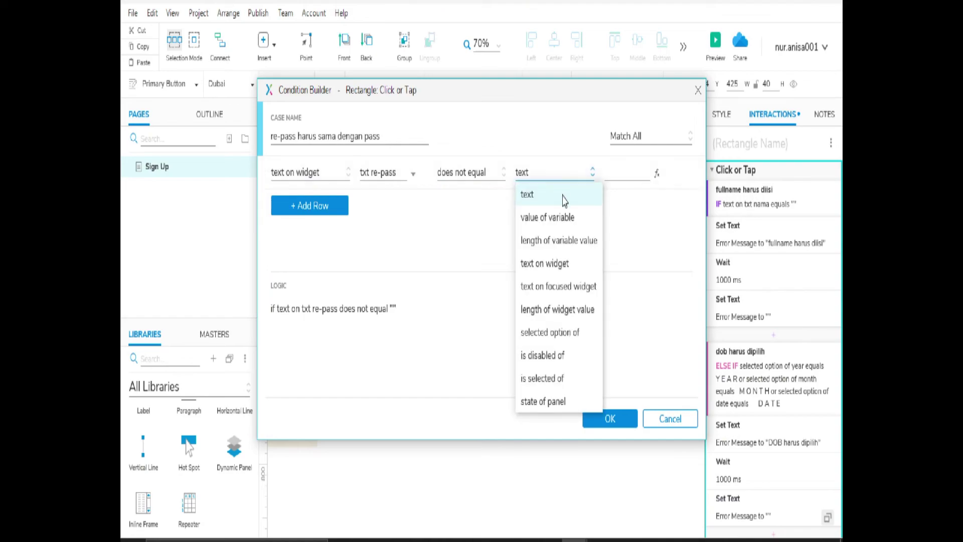
click(564, 264)
click(648, 173)
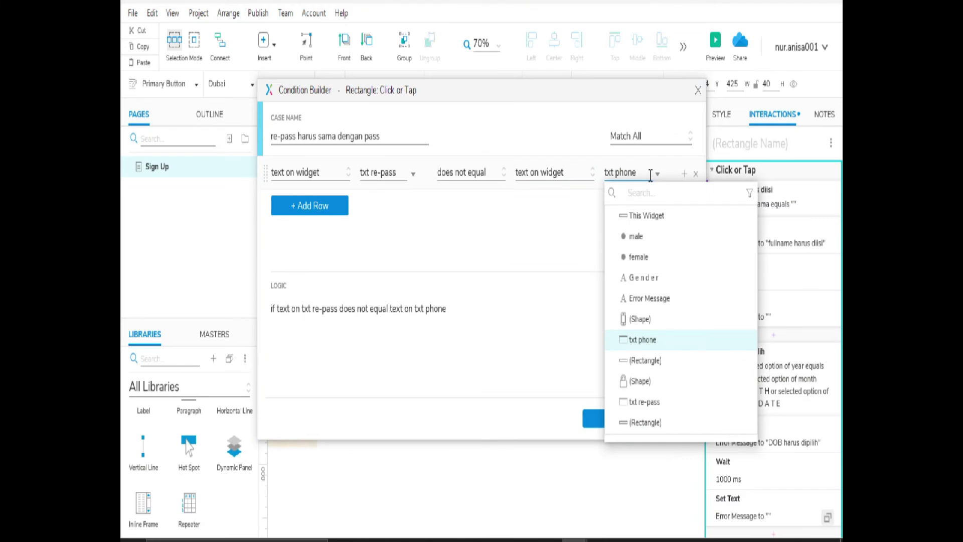
text(tx)
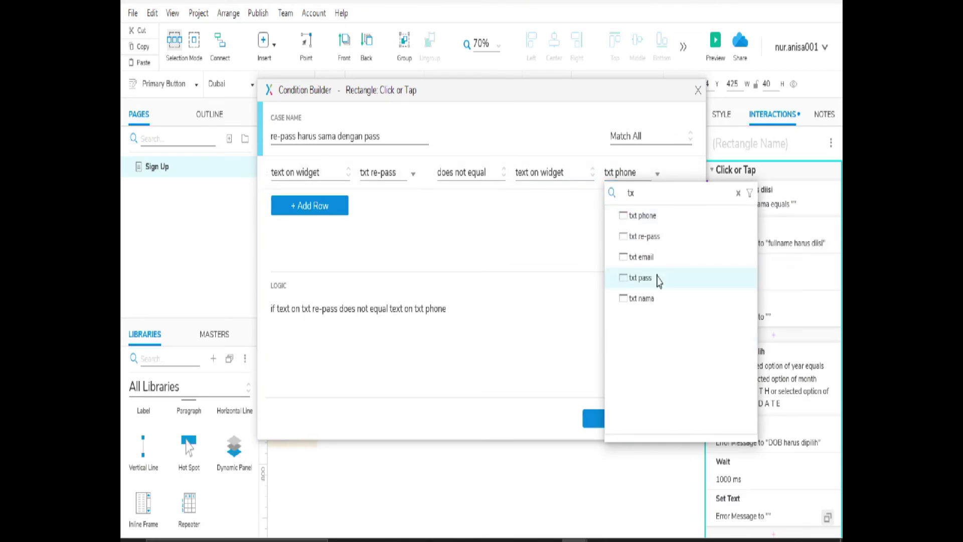
click(640, 278)
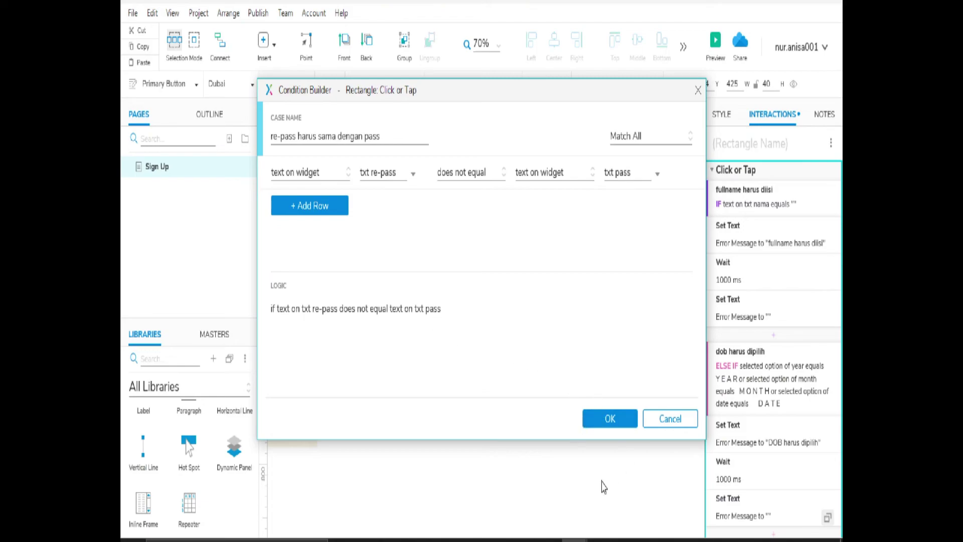
click(610, 425)
Step: Add a Set Text action targeting Error Message to the "re-pass harus sama dengan pass" case
scroll(747, 412, down, 2)
scroll(747, 412, down, 5)
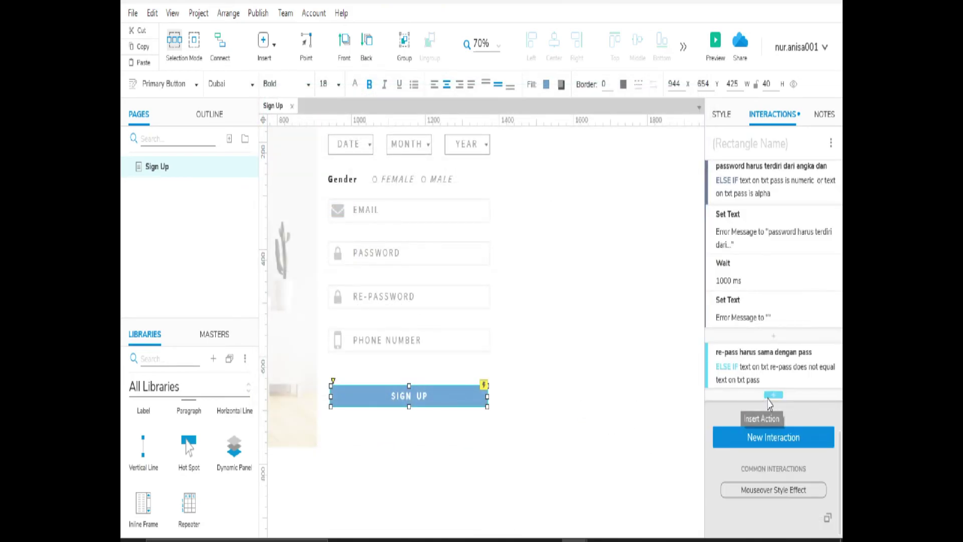
click(771, 396)
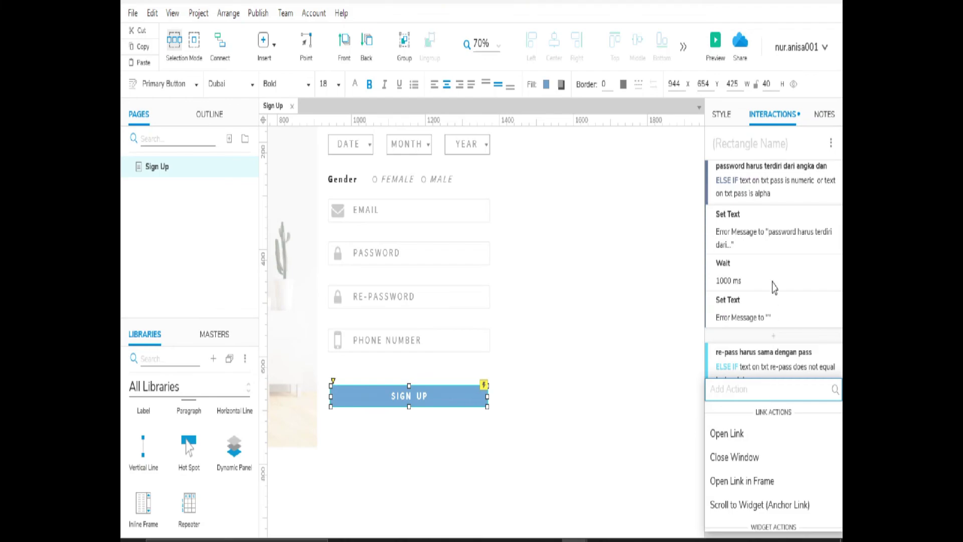
click(746, 383)
click(725, 258)
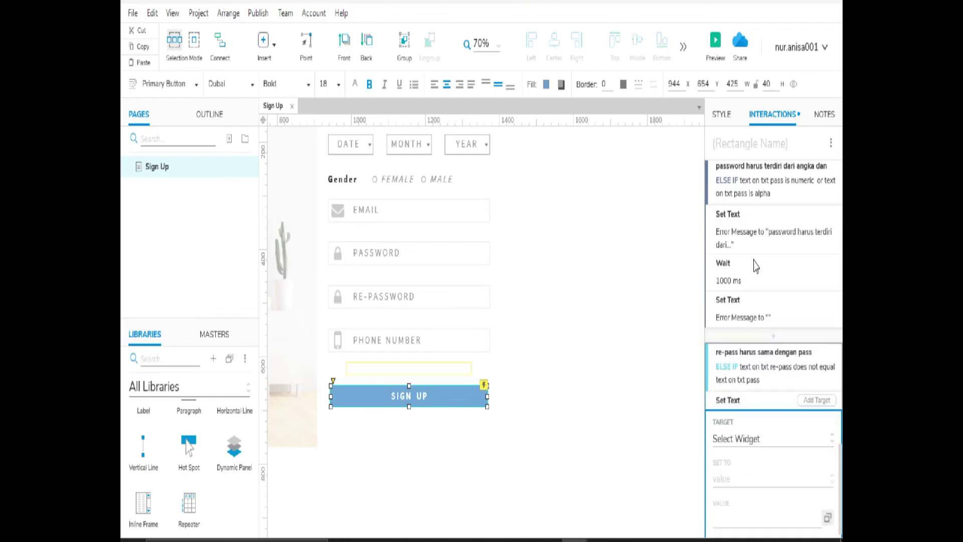
scroll(731, 439, down, 2)
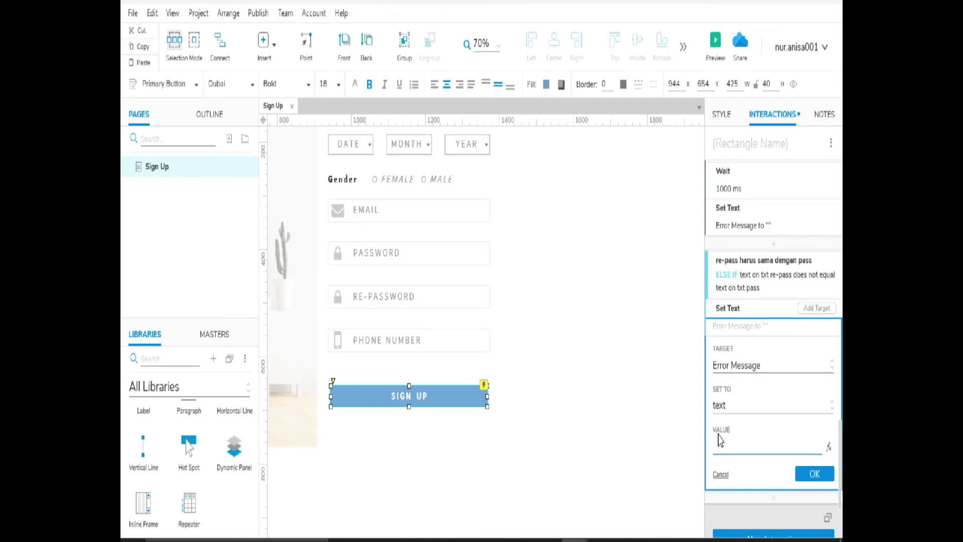
Step: Set the re-pass case's error text to "re-password harus sama dengan password" and save the action
click(720, 441)
text(re-password harus samaa )
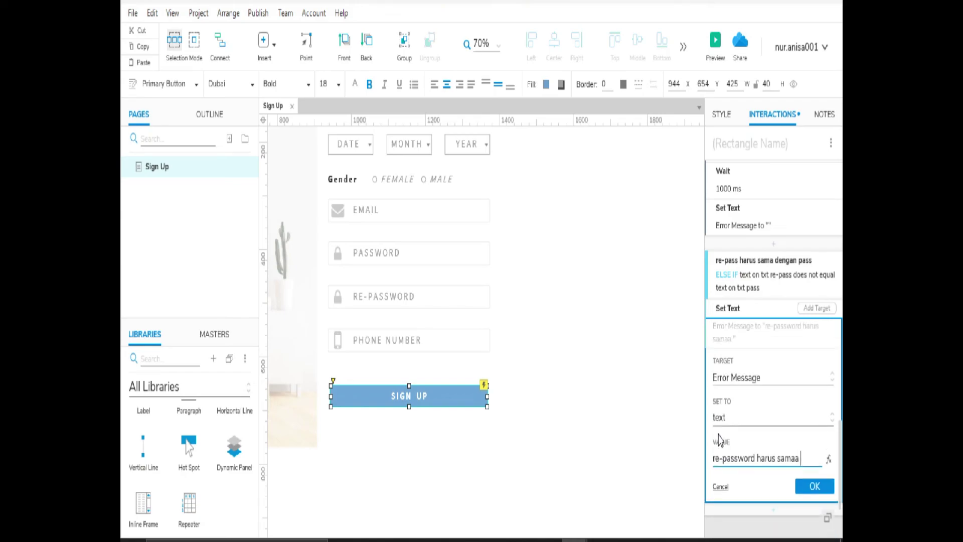
text(deb)
key(BackSpace)
key(BackSpace)
key(BackSpace)
key(BackSpace)
key(BackSpace)
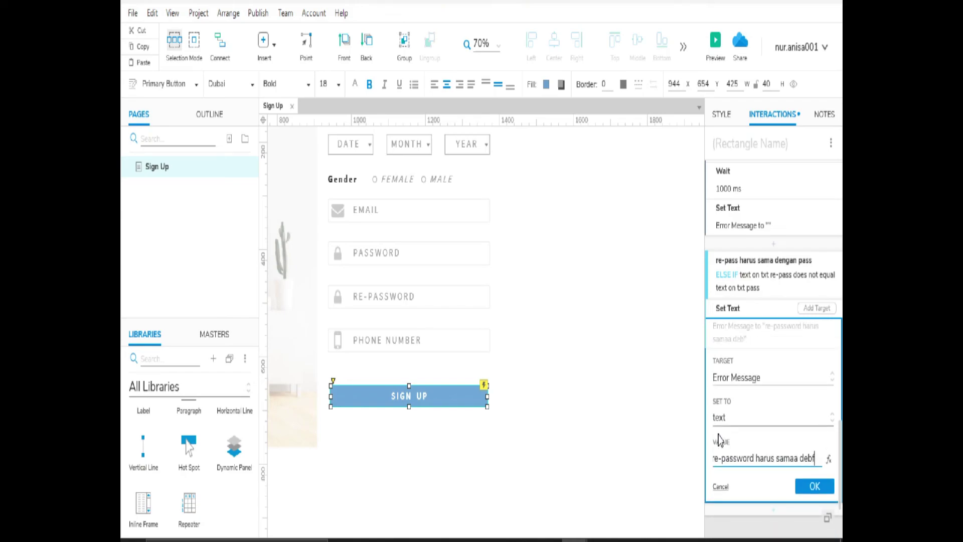
text(dengan password)
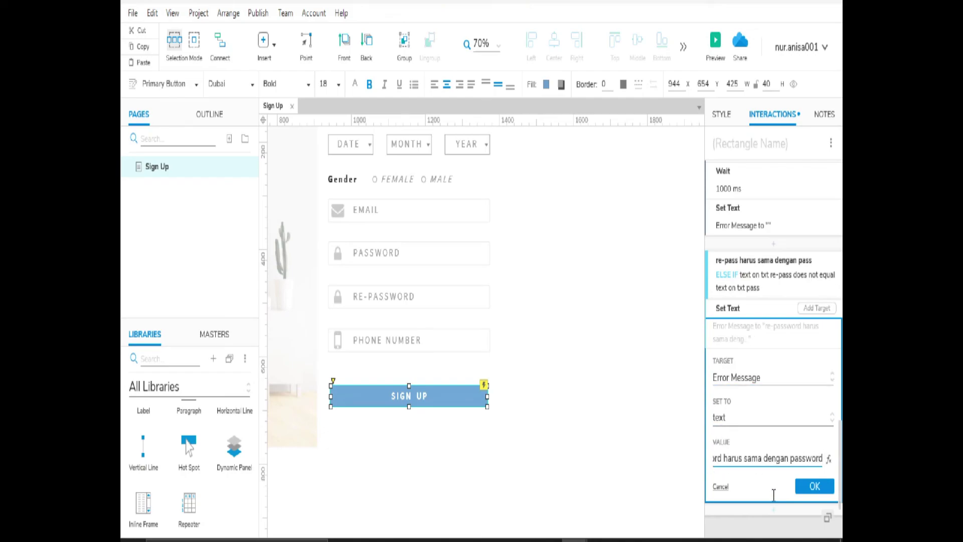
click(814, 485)
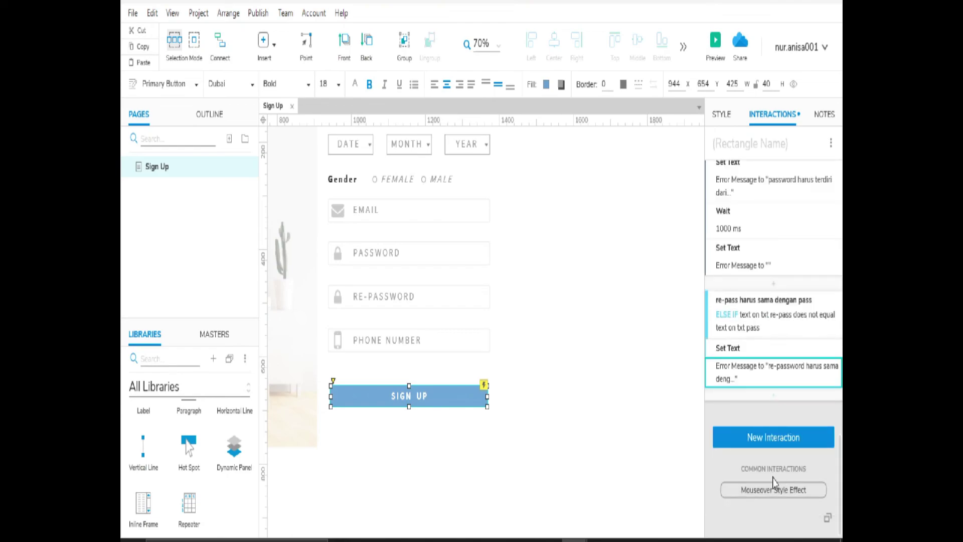
Step: Add a Wait action of 1000 ms after the re-password error message
click(773, 395)
scroll(766, 439, down, 5)
click(744, 472)
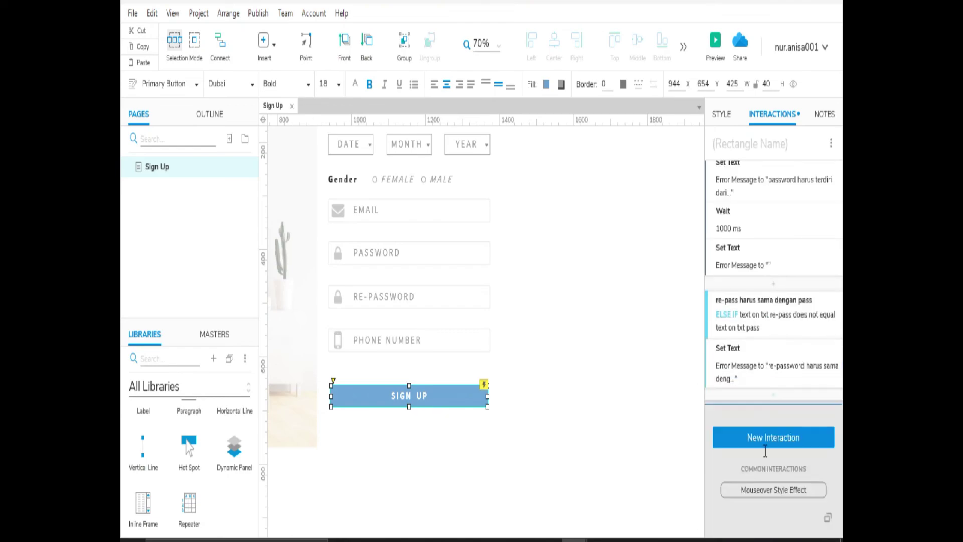
click(805, 480)
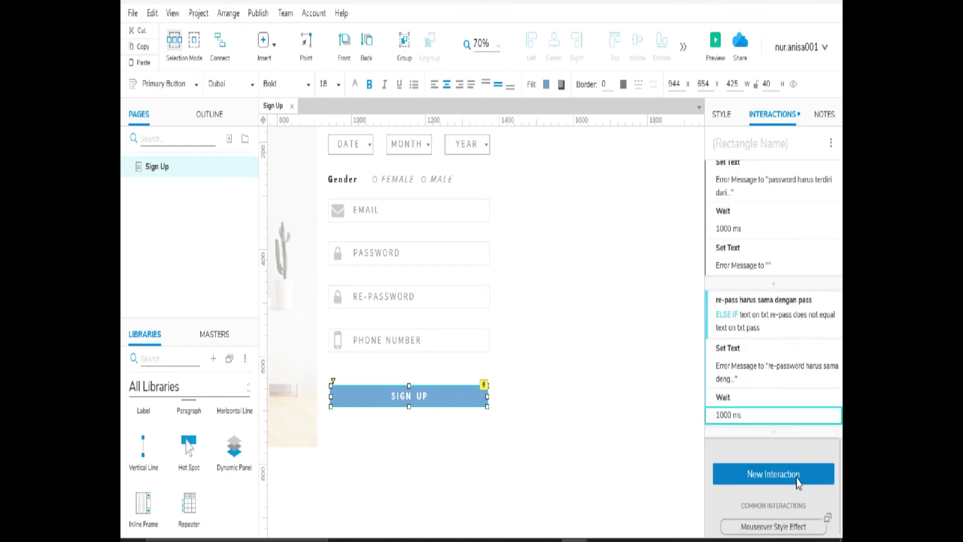
Step: Add a closing Set Text action to the re-pass case that sets Error Message to empty text
click(780, 435)
scroll(753, 442, down, 2)
click(749, 502)
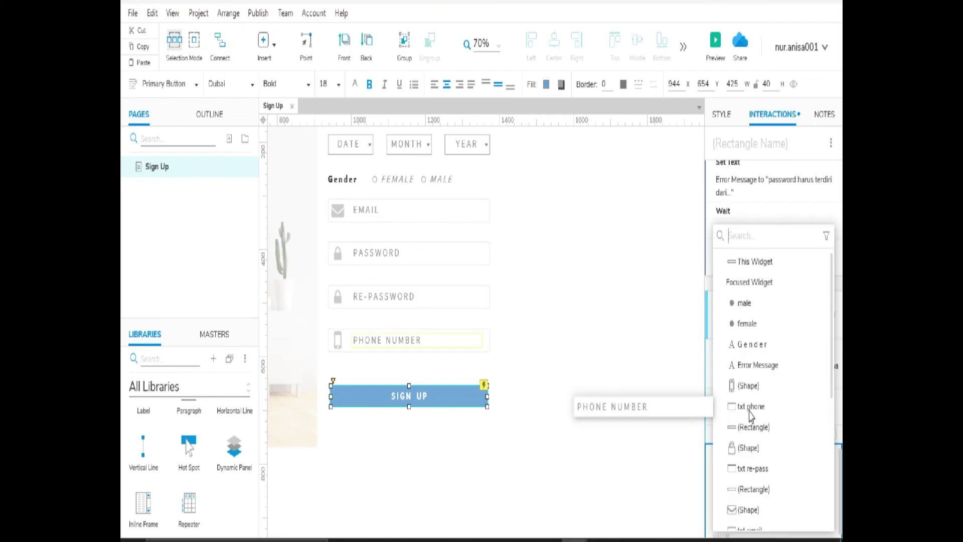
text(err)
click(744, 268)
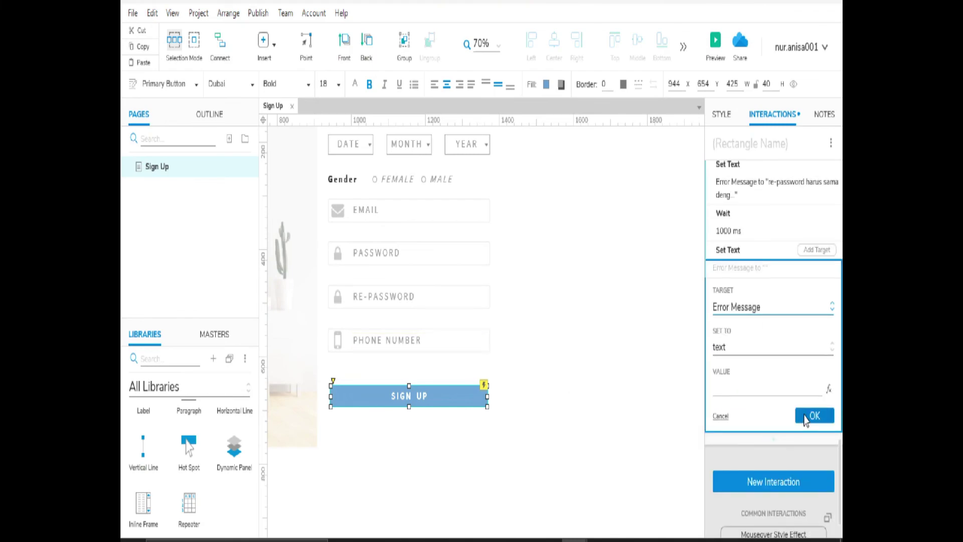
click(813, 416)
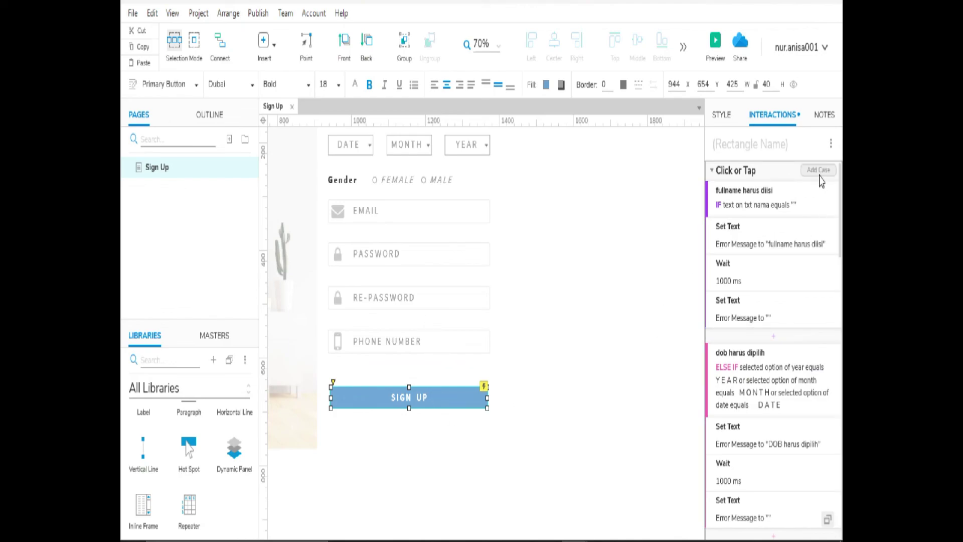
Step: Add a case "phone number harus numeric" to the Sign Up button's Click or Tap event, with one condition row
click(819, 171)
key(BackSpace)
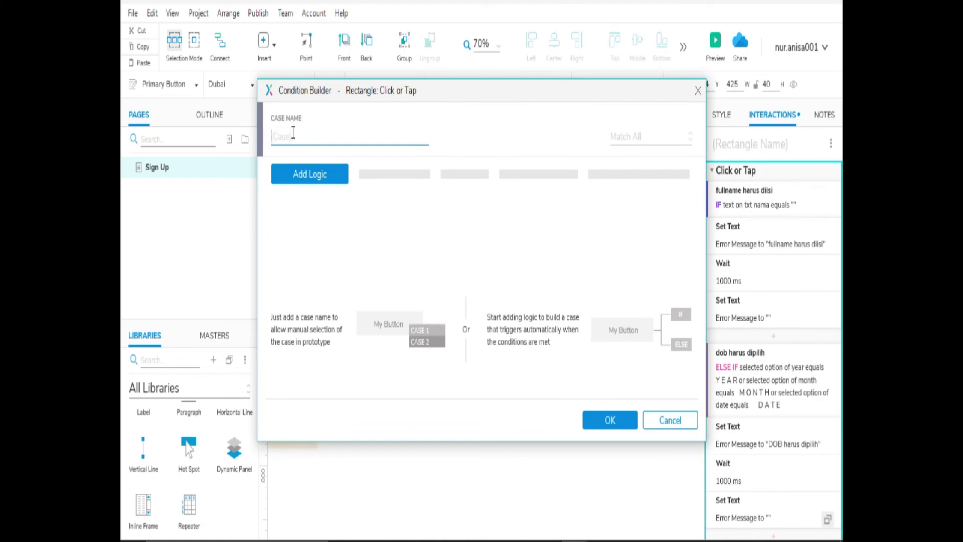
text(phone number harus numeric)
click(316, 179)
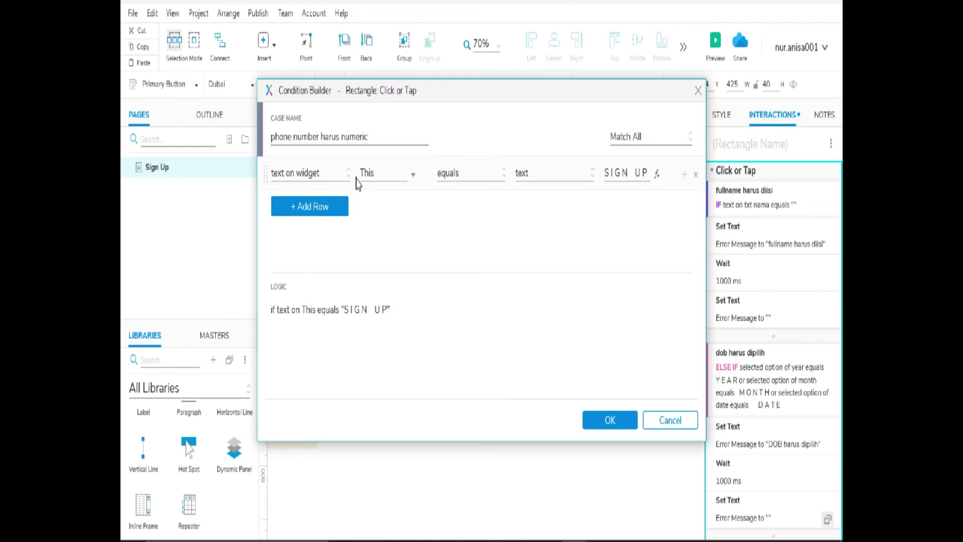
Step: Make the condition test that text on widget txt phone is not numeric, and save the phone number case
click(405, 177)
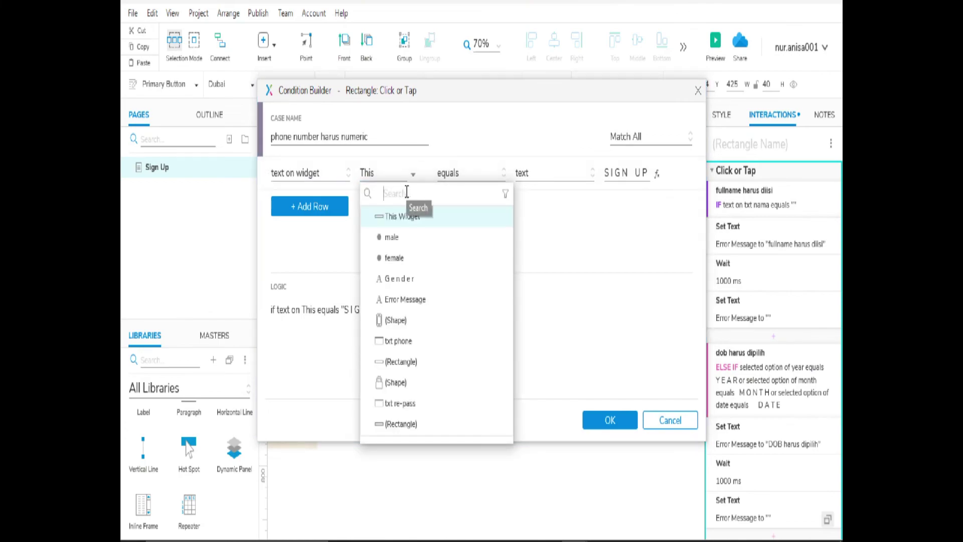
text(txt)
click(402, 217)
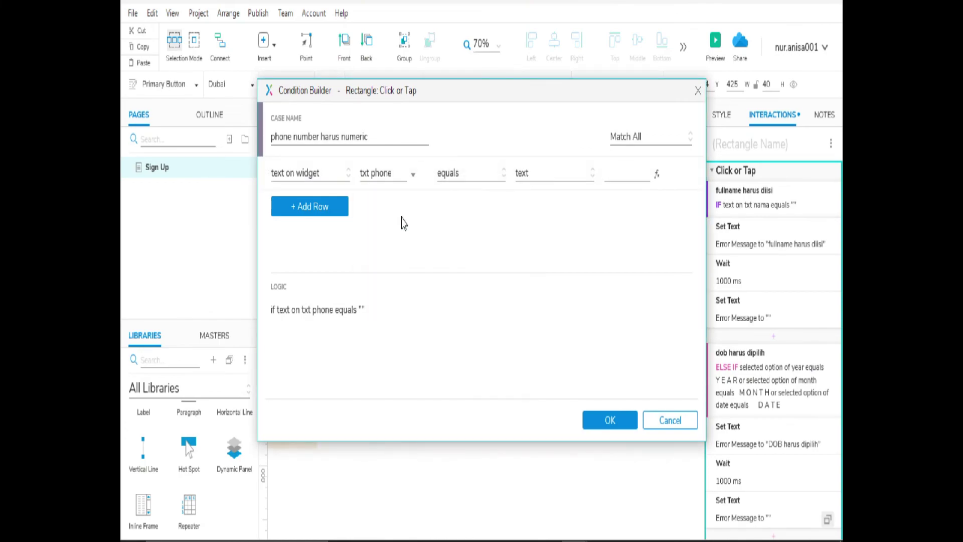
click(474, 181)
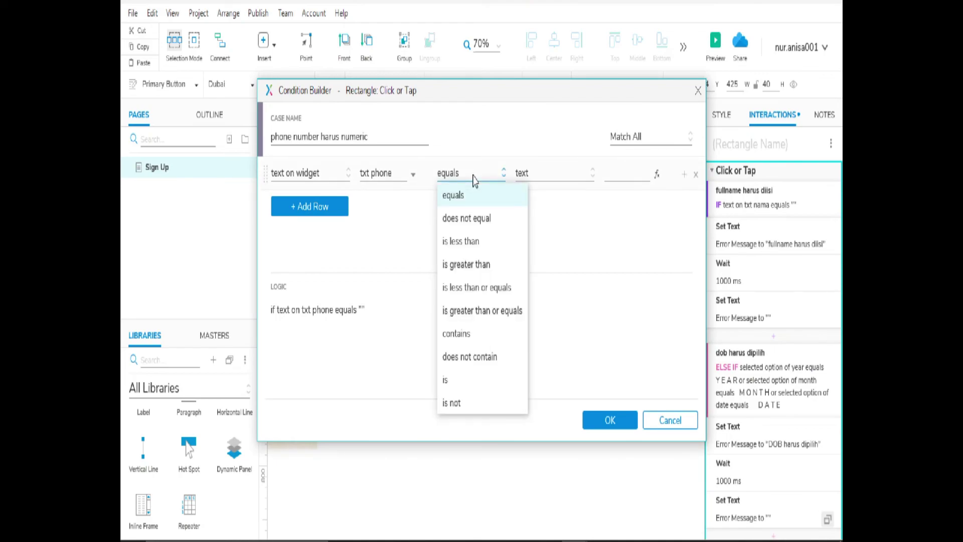
click(485, 404)
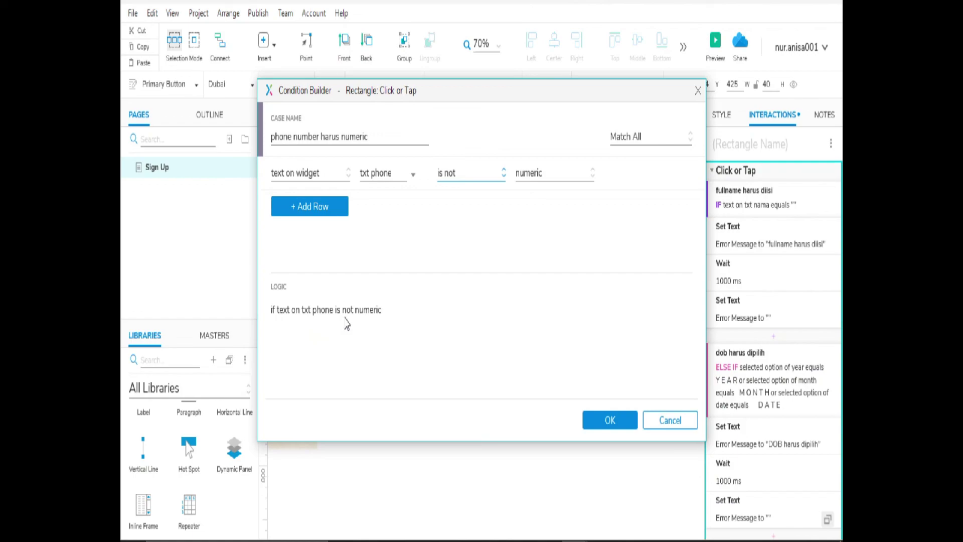
click(630, 422)
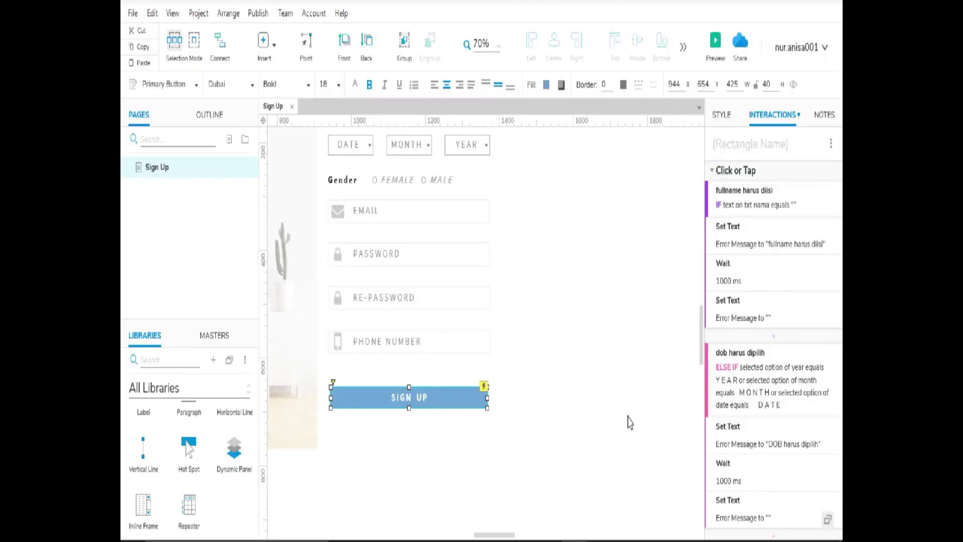
Step: Add a Set Text action targeting Error Message to the "phone number harus numeric" case
scroll(780, 395, down, 10)
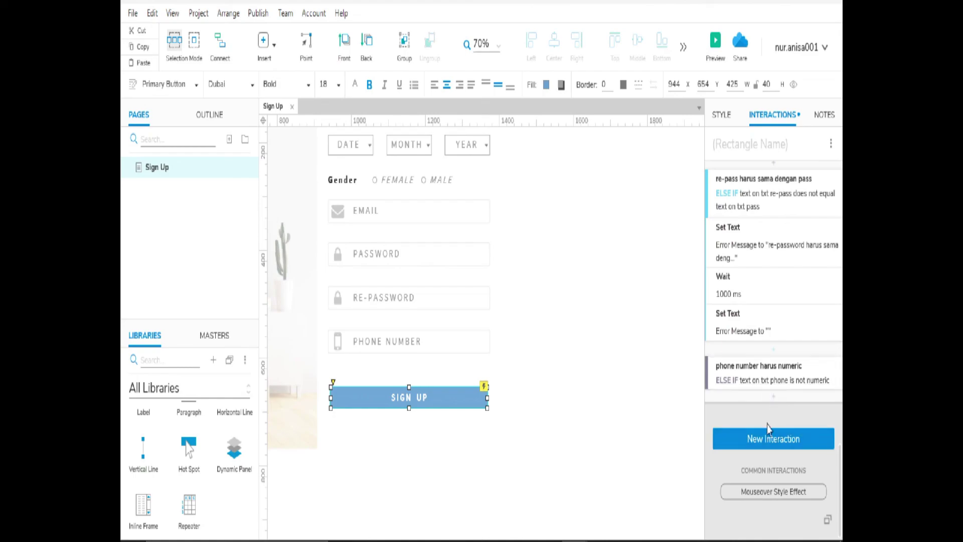
click(773, 397)
scroll(733, 421, down, 3)
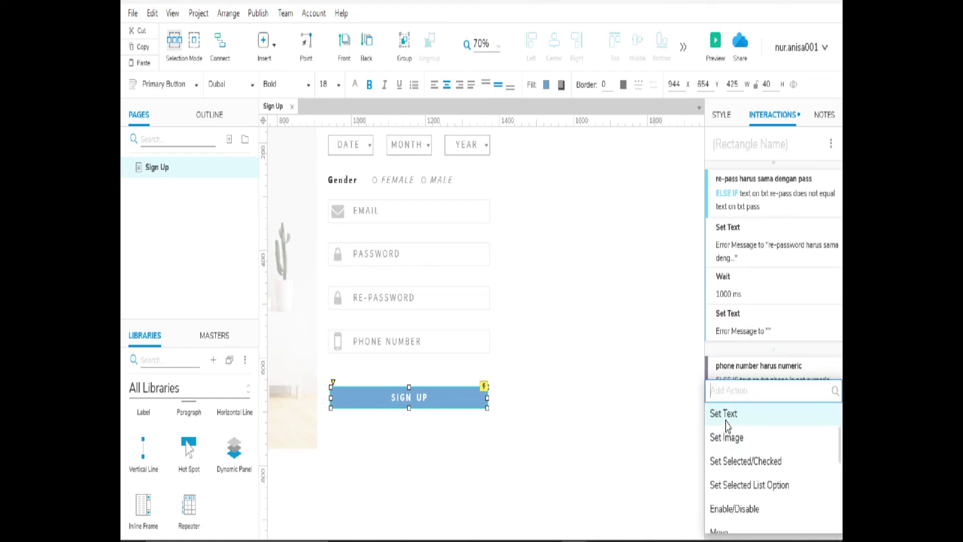
click(733, 419)
click(740, 301)
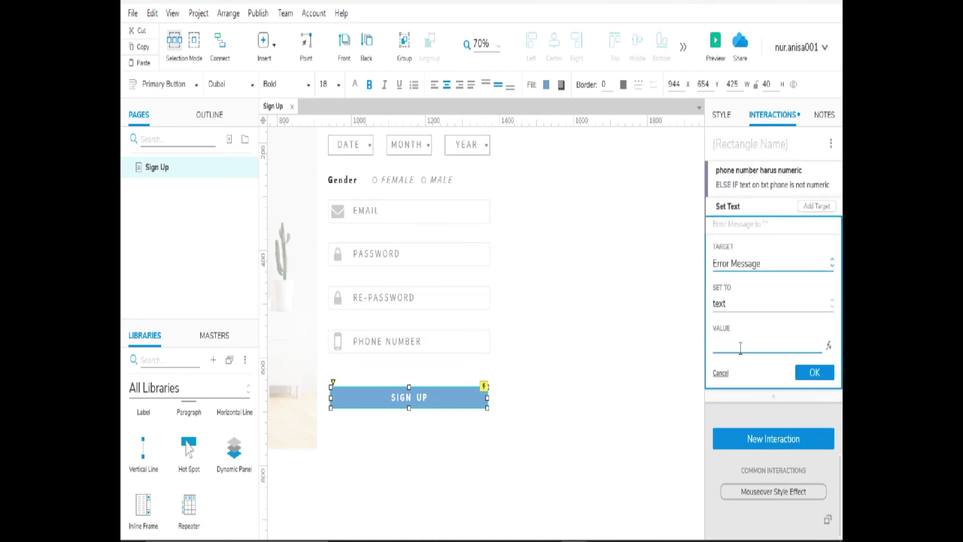
Step: Set the phone number case's error text to "phone number harus berupa numeric" and save the action
click(740, 347)
text(phone number )
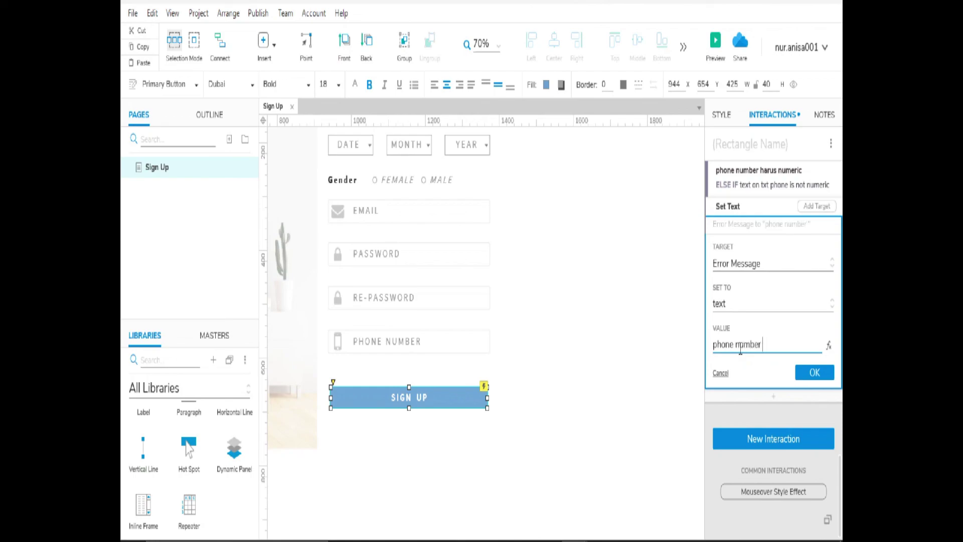
text(harus berupa nu)
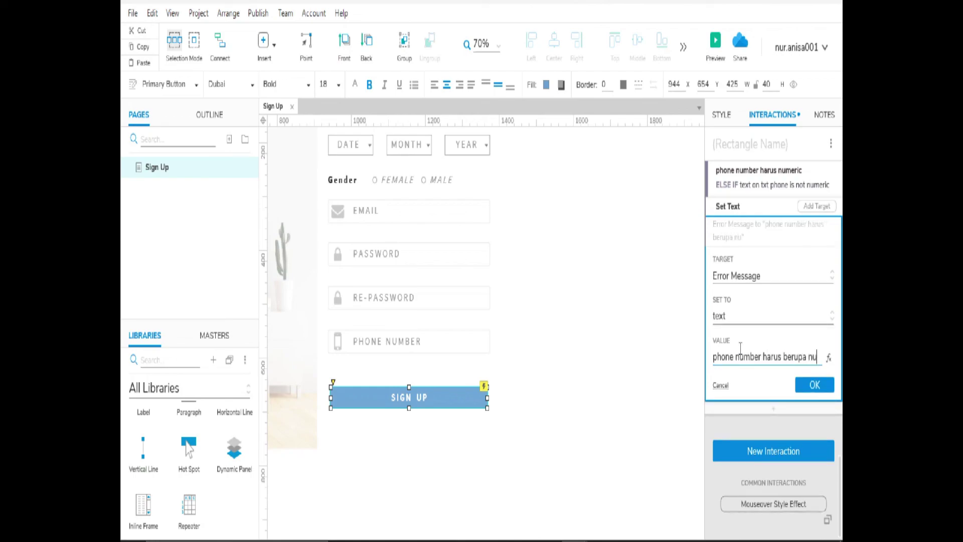
text(meric)
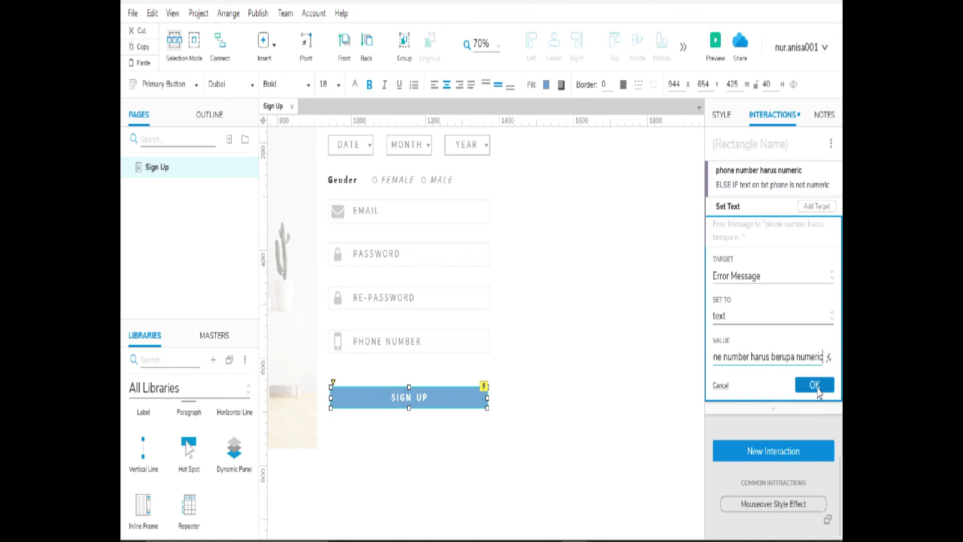
click(815, 386)
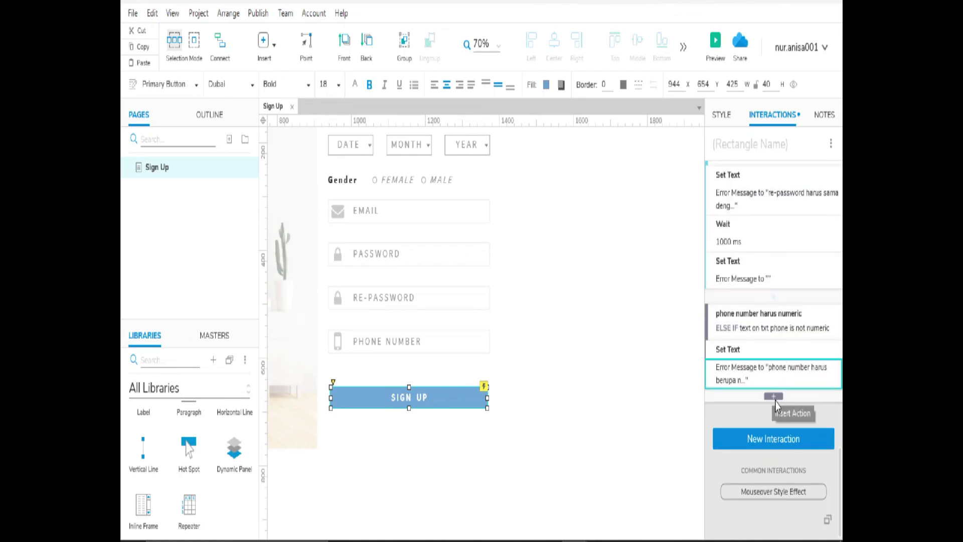
Step: Add a Wait action of 1000 ms after the phone number error message
click(774, 397)
scroll(743, 461, down, 5)
click(736, 471)
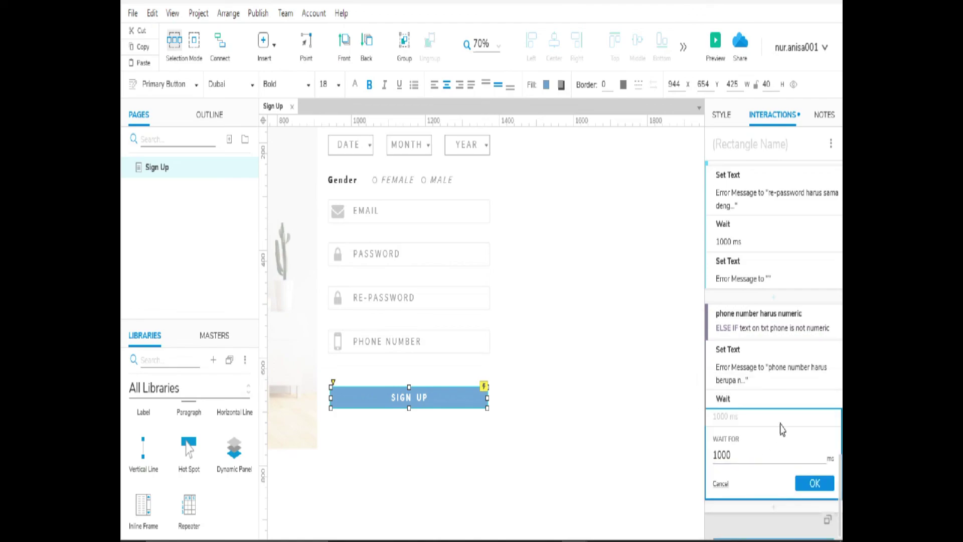
click(825, 491)
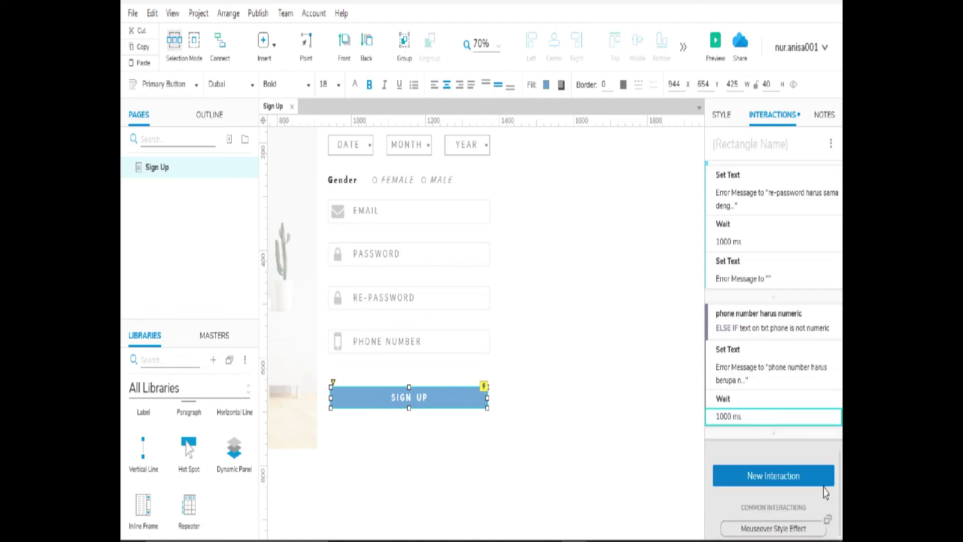
Step: Add a closing Set Text action to the phone number case that sets Error Message to empty text, and deselect the Sign Up button
click(773, 433)
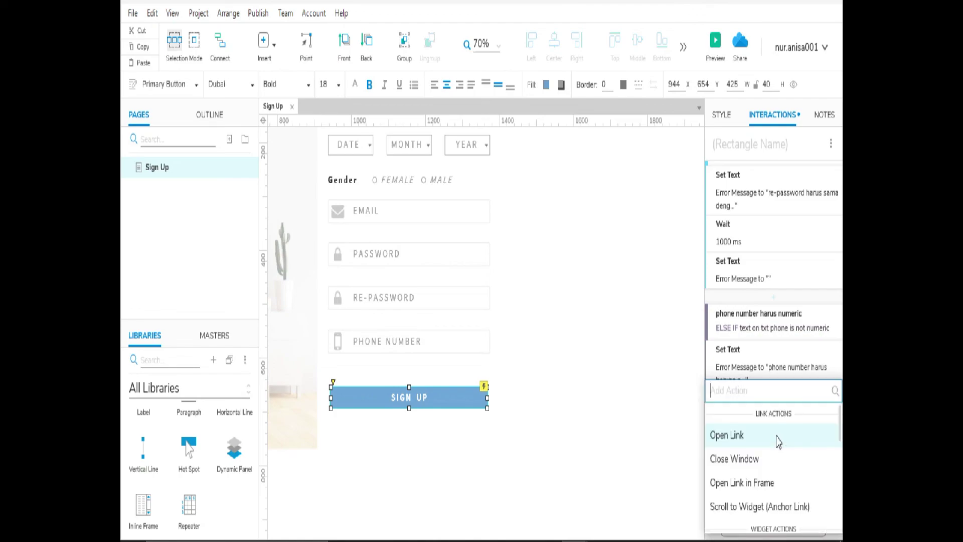
scroll(741, 458, down, 3)
click(725, 504)
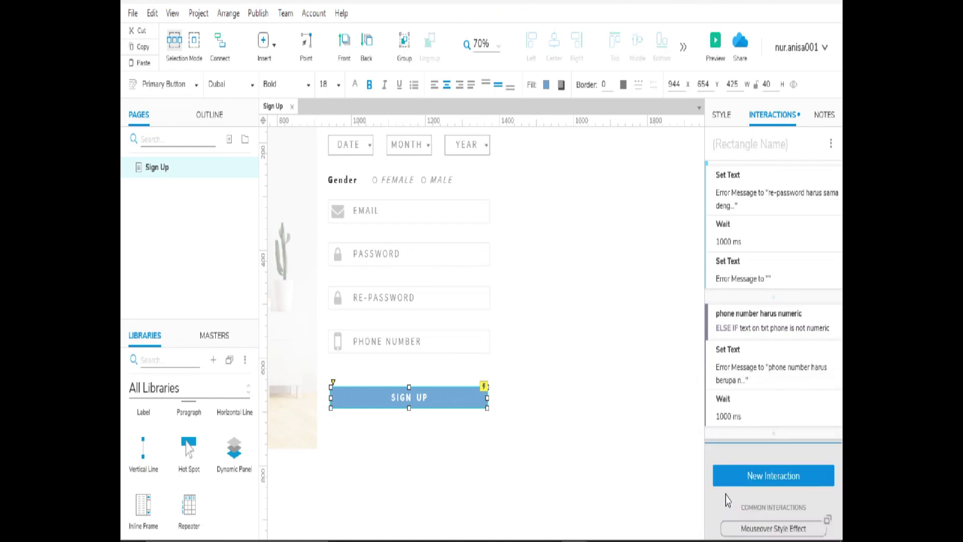
text(er)
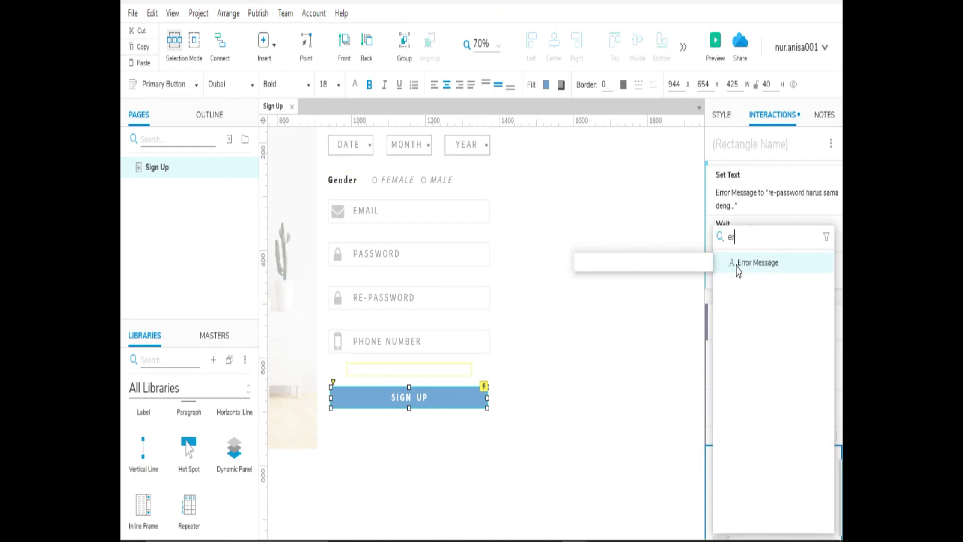
click(737, 269)
scroll(783, 401, down, 3)
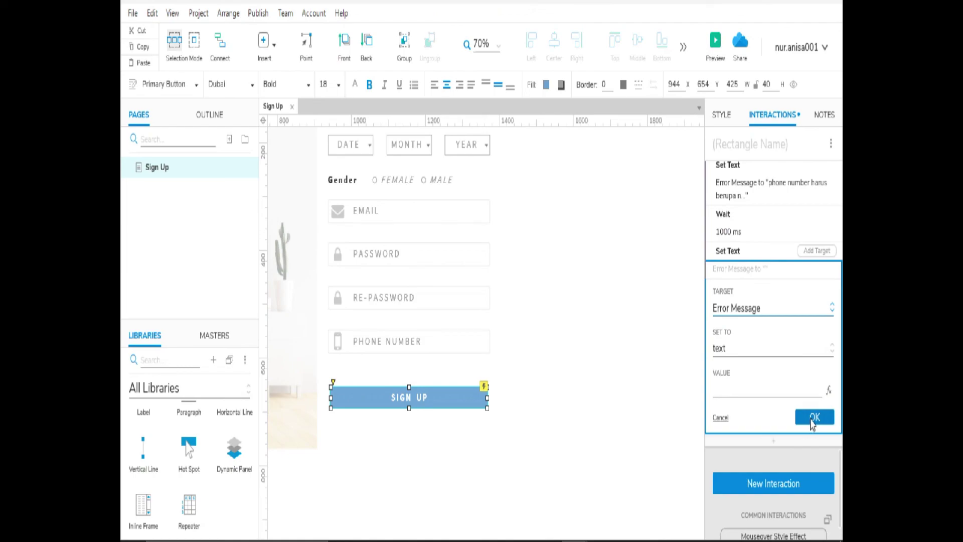
click(814, 418)
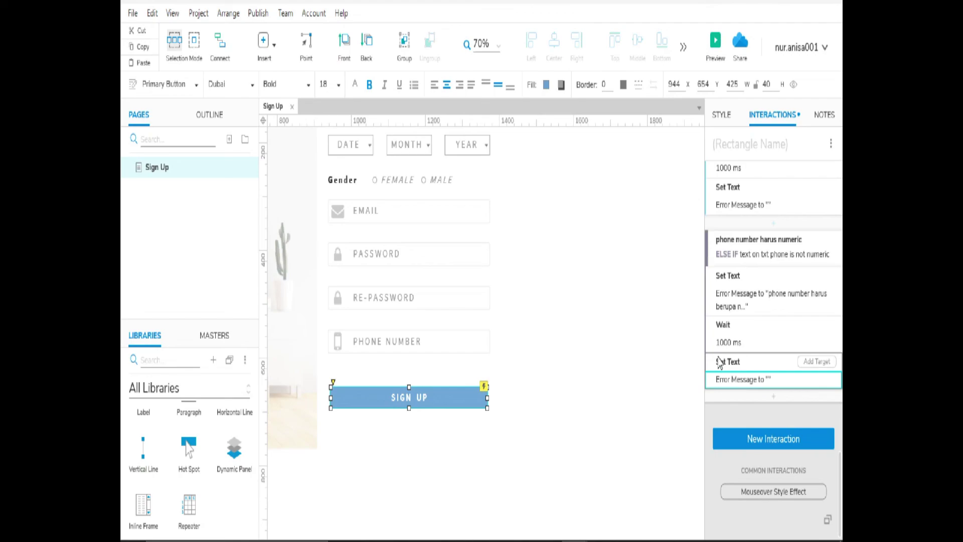
click(604, 405)
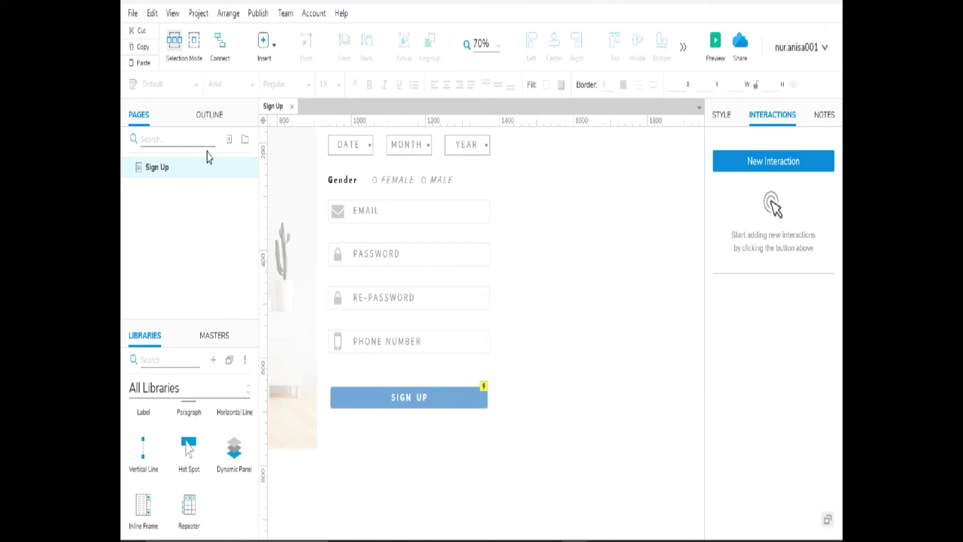
Step: Add a new page named "Sign In" to the project and return to the Sign Up page
click(229, 140)
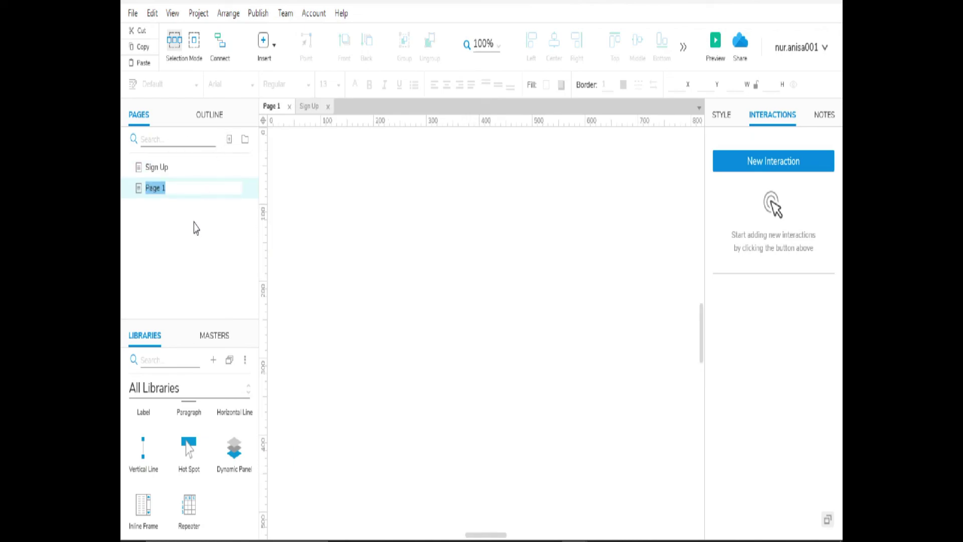
key(BackSpace)
click(194, 171)
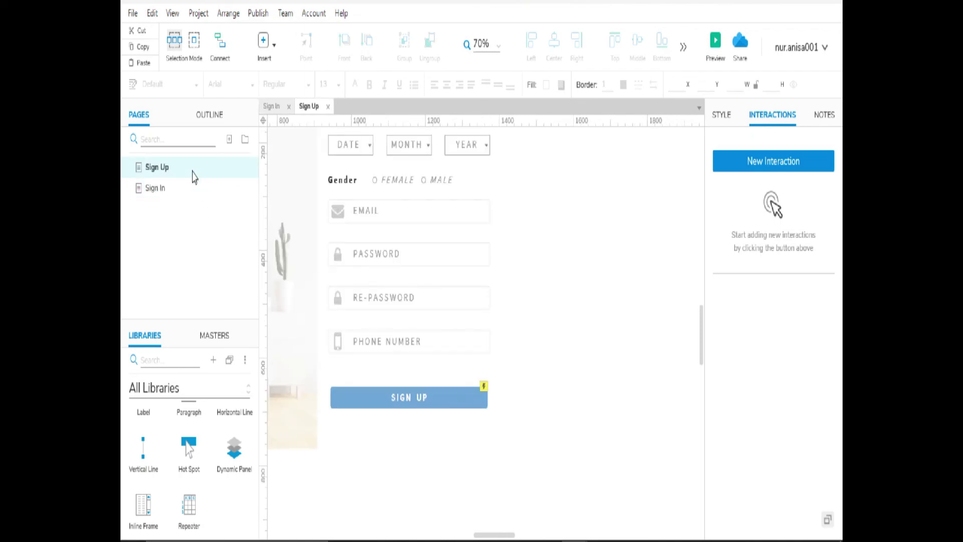
Step: Add a case with no conditions and the default name to the Sign Up button's Click or Tap interaction
click(407, 396)
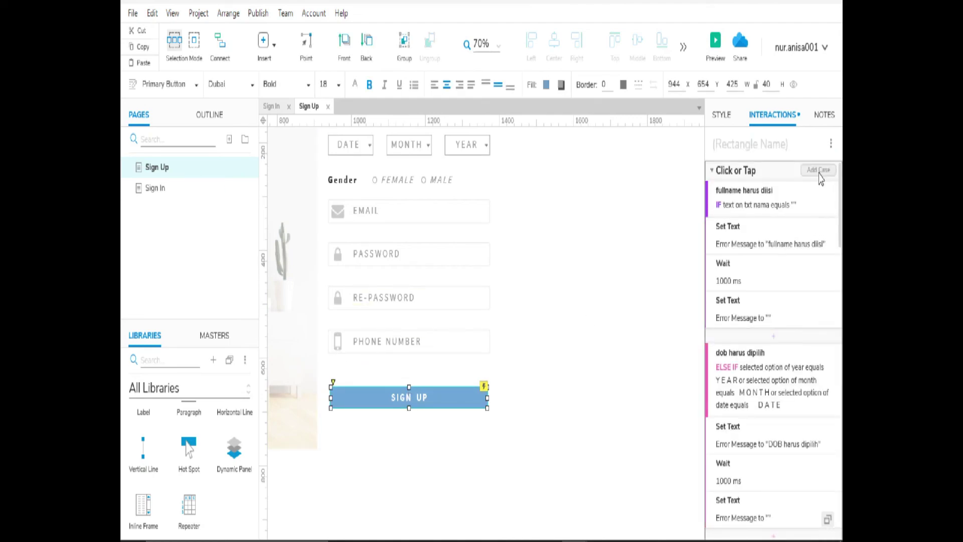
click(819, 170)
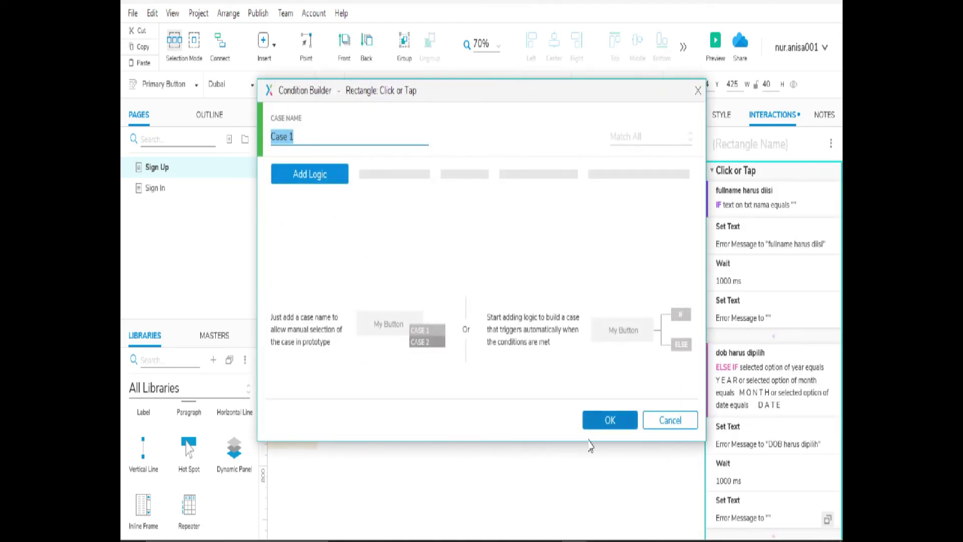
click(610, 420)
Step: Add an Open Link action to the final, condition-free case that links to the Sign In page
scroll(828, 517, down, 10)
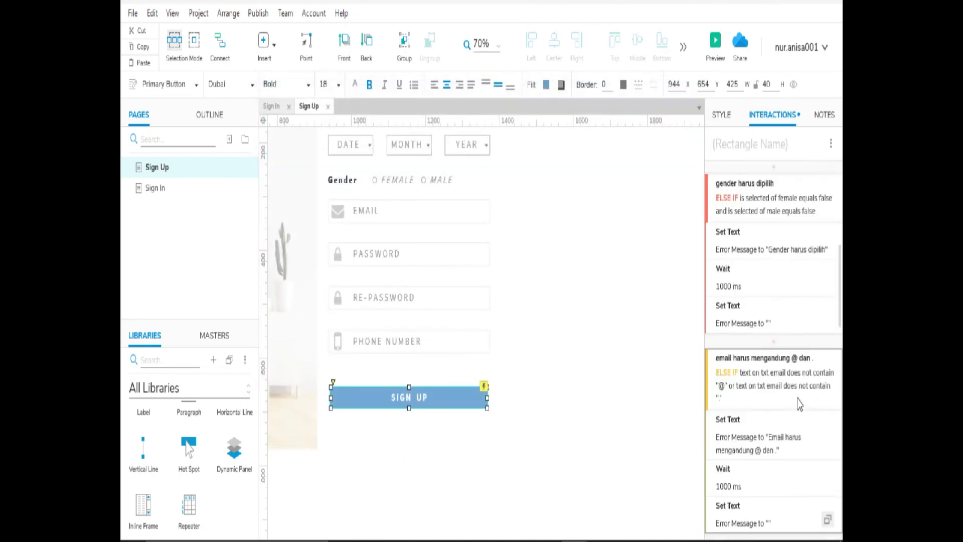
scroll(798, 394, down, 4)
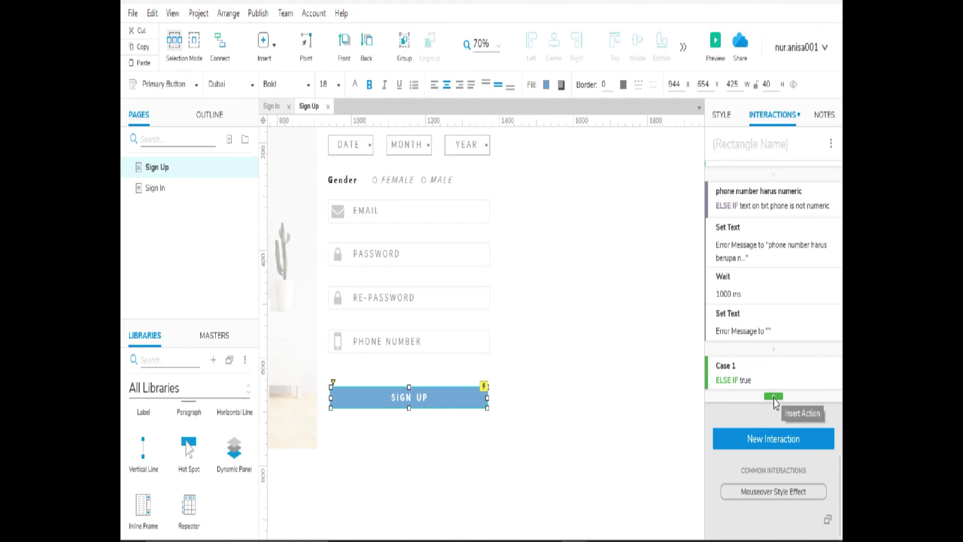
click(773, 397)
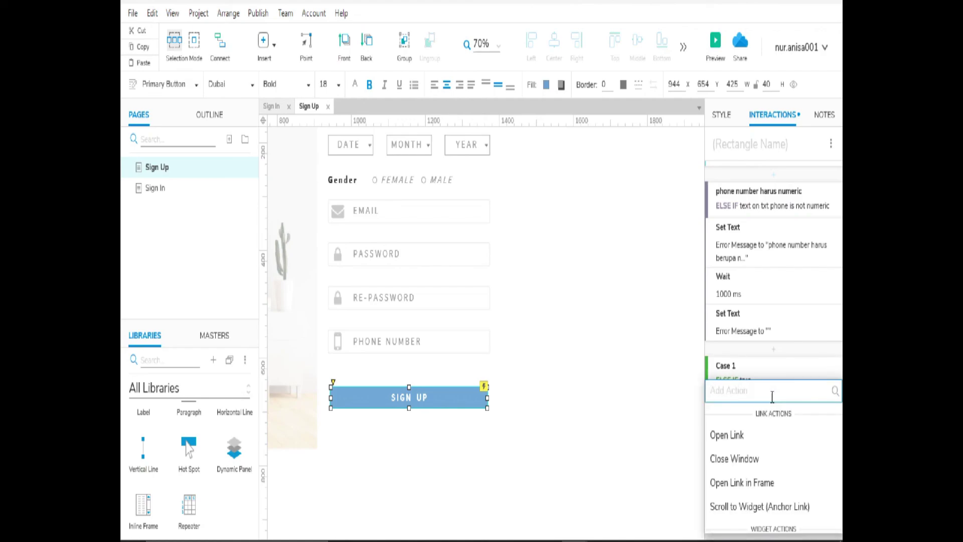
click(744, 440)
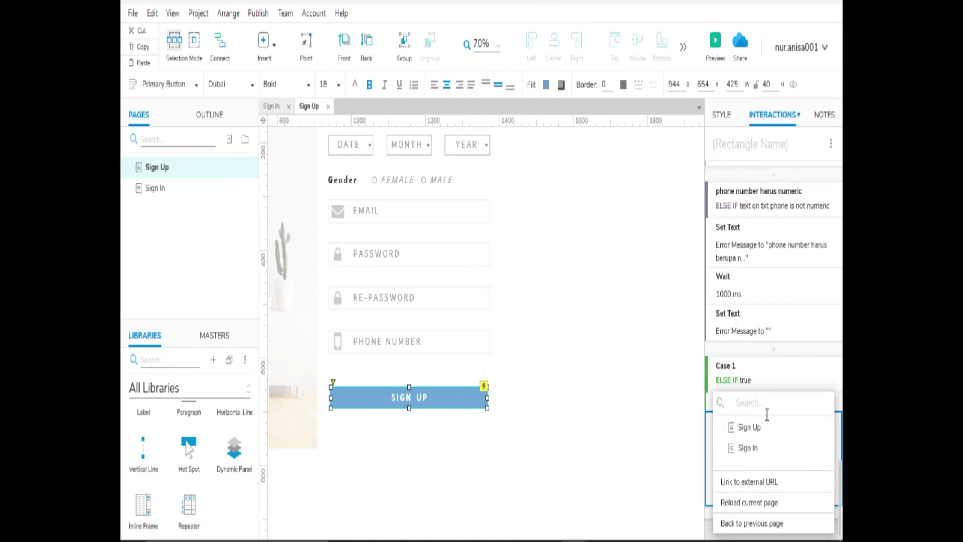
click(748, 448)
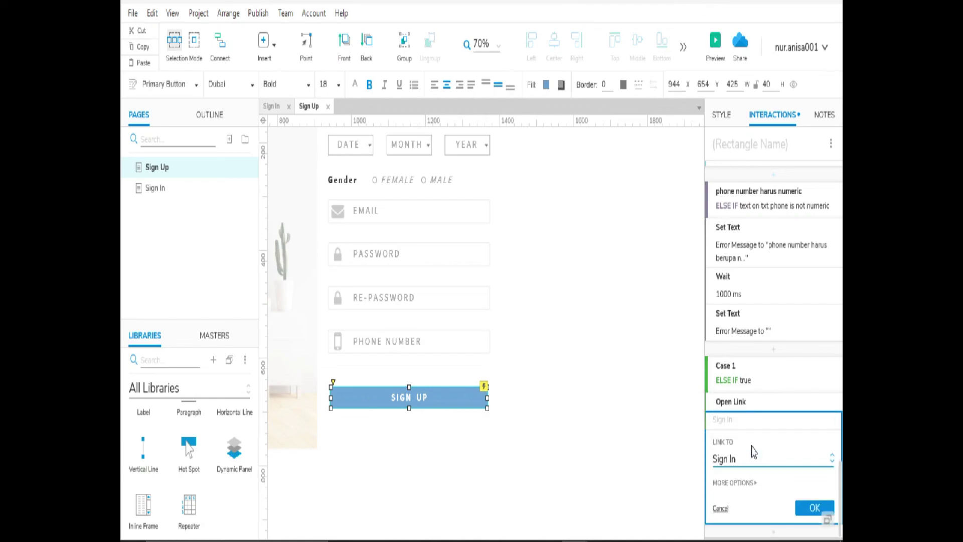
click(815, 508)
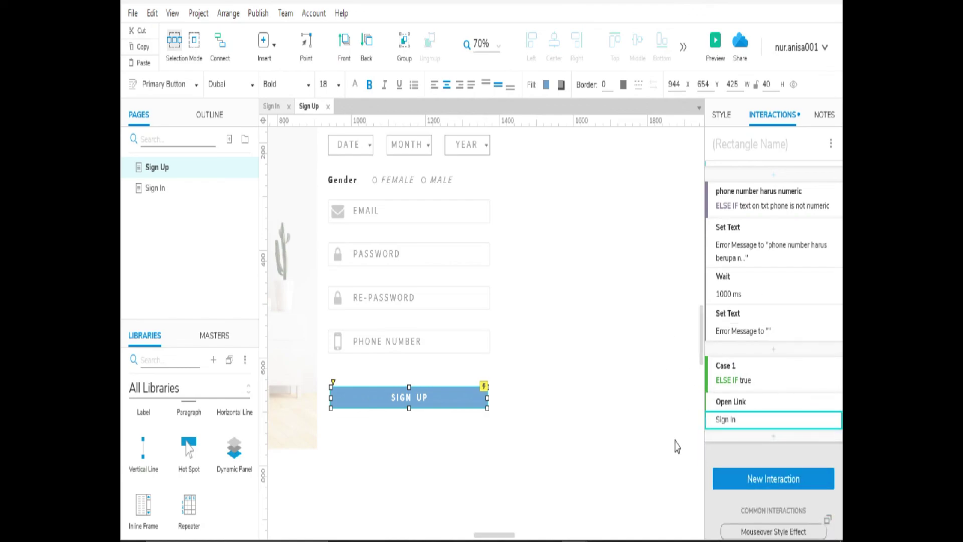